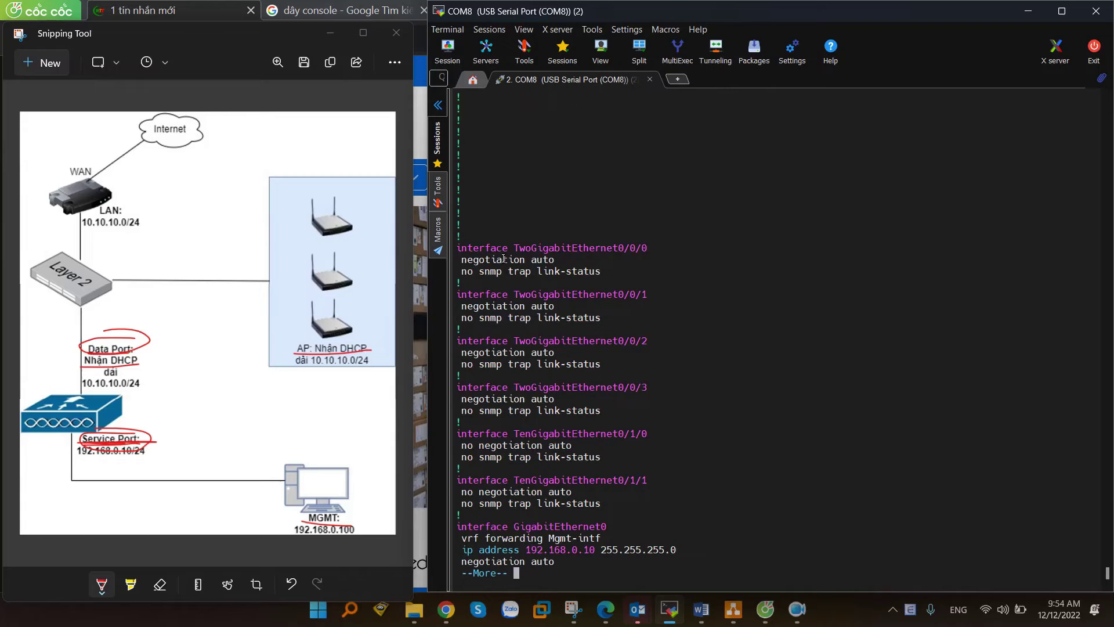
# Page through the running config in the COM8 console and run show run vlan 1.
pyautogui.click(679, 558)
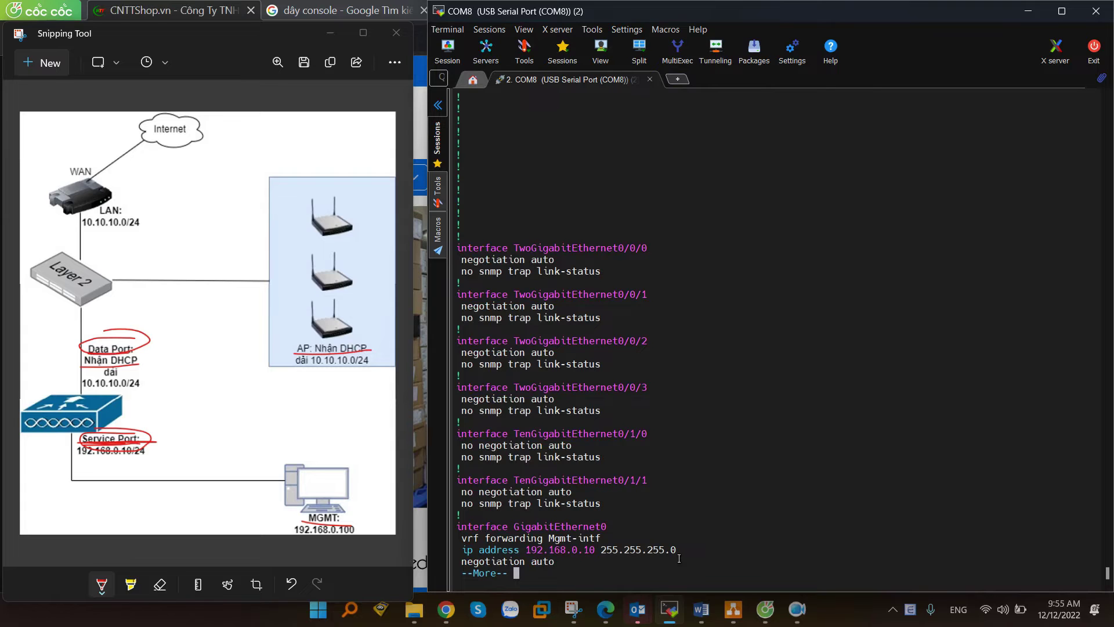
pyautogui.press('q')
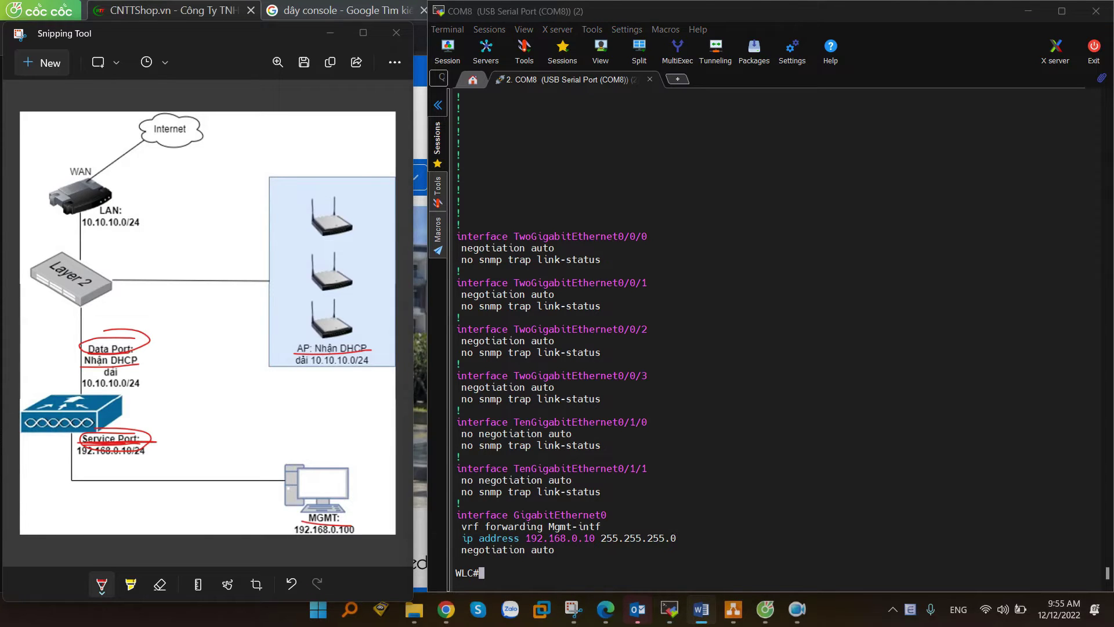
pyautogui.rightClick(603, 480)
pyautogui.press('Return')
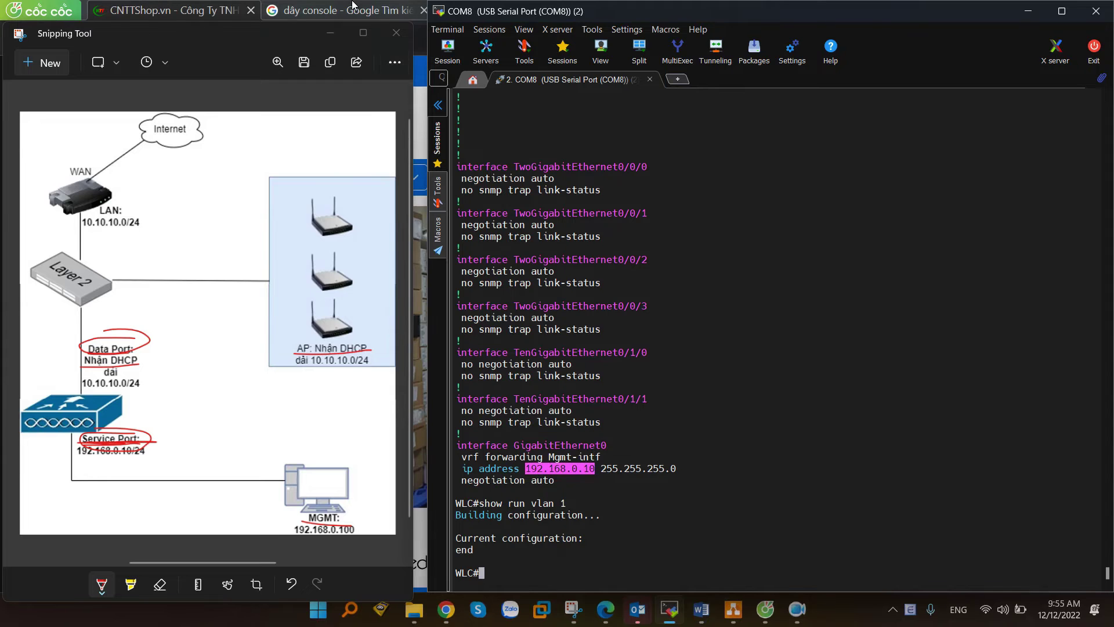
# Open a new browser tab and paste in the copied controller address.
pyautogui.click(383, 10)
pyautogui.click(444, 10)
pyautogui.write('192.168.0.10')
pyautogui.press('Return')
# Browse to 192.168.0.10 and proceed past the certificate warning.
pyautogui.click(252, 38)
pyautogui.write('192.')
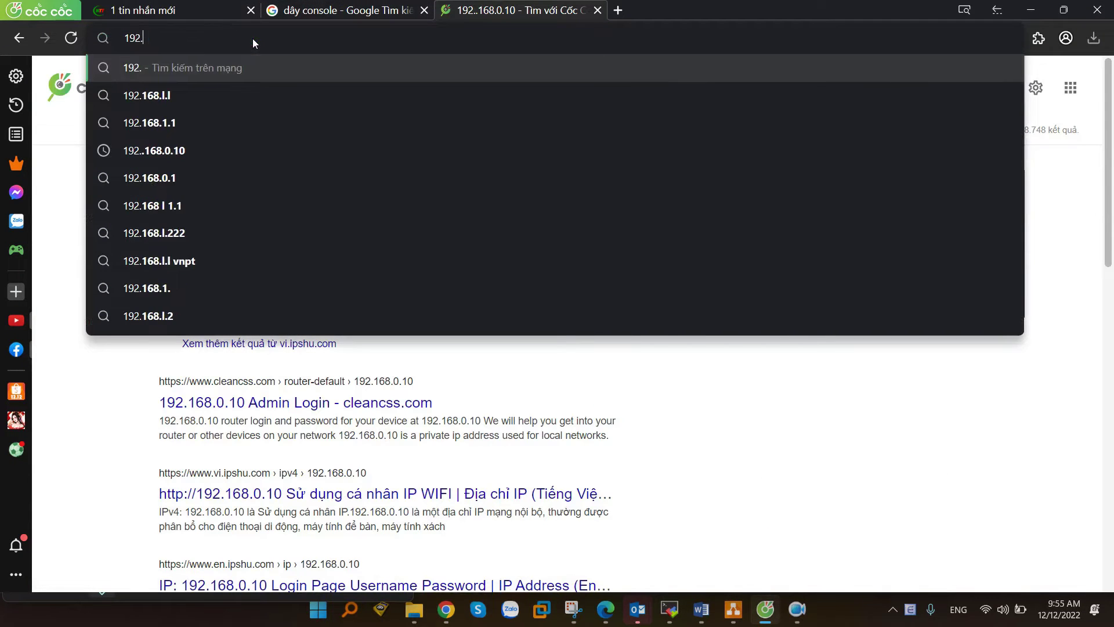
pyautogui.write('168.0.10')
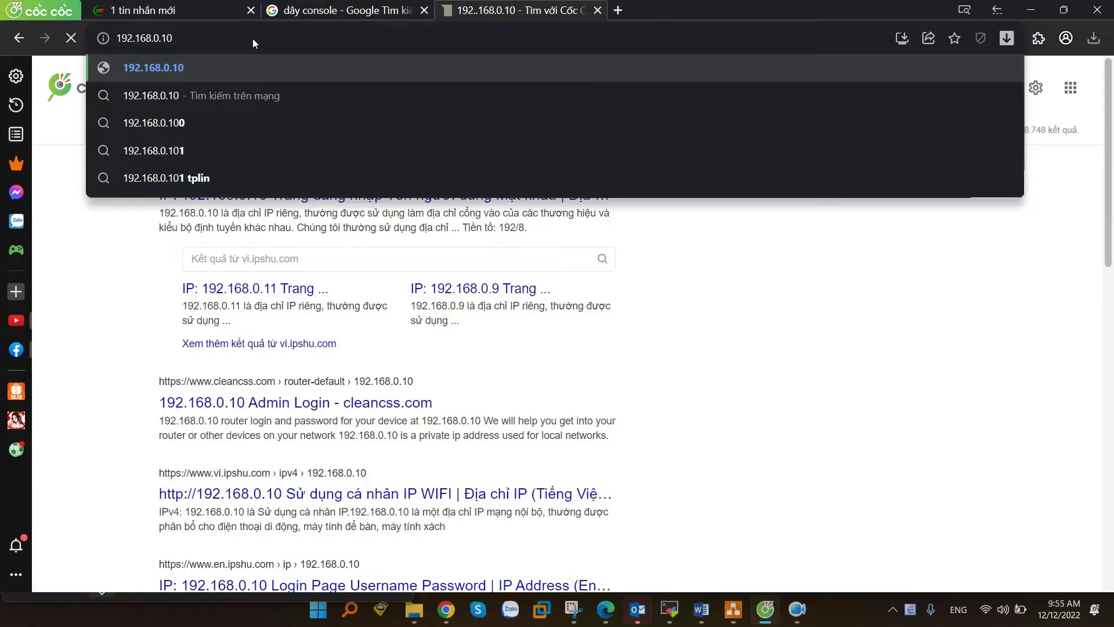
pyautogui.press('Return')
pyautogui.click(382, 442)
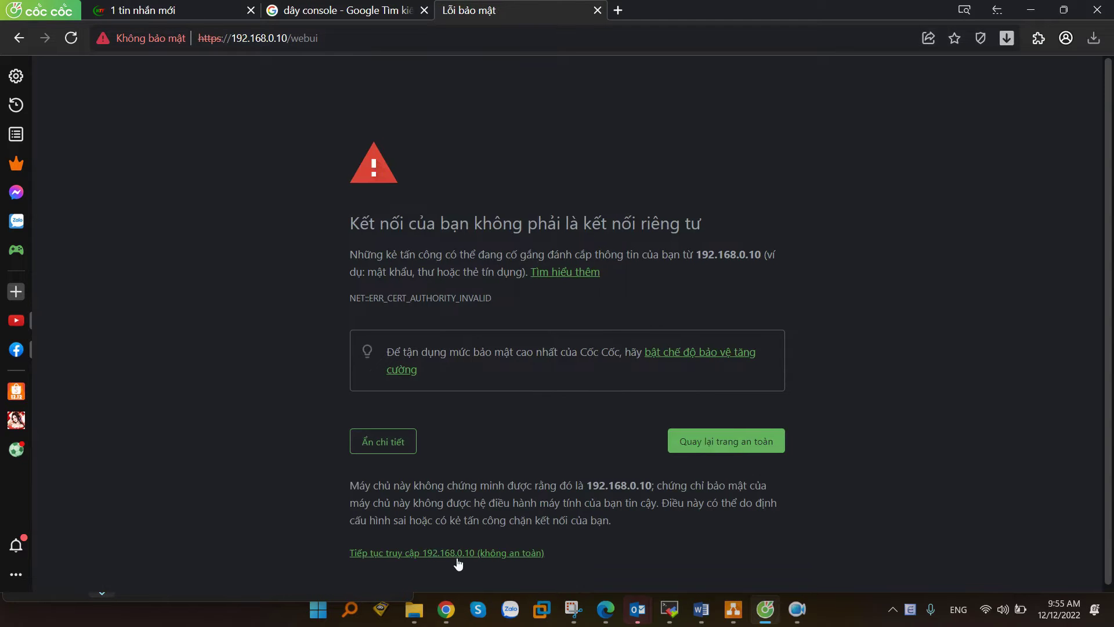
pyautogui.click(459, 554)
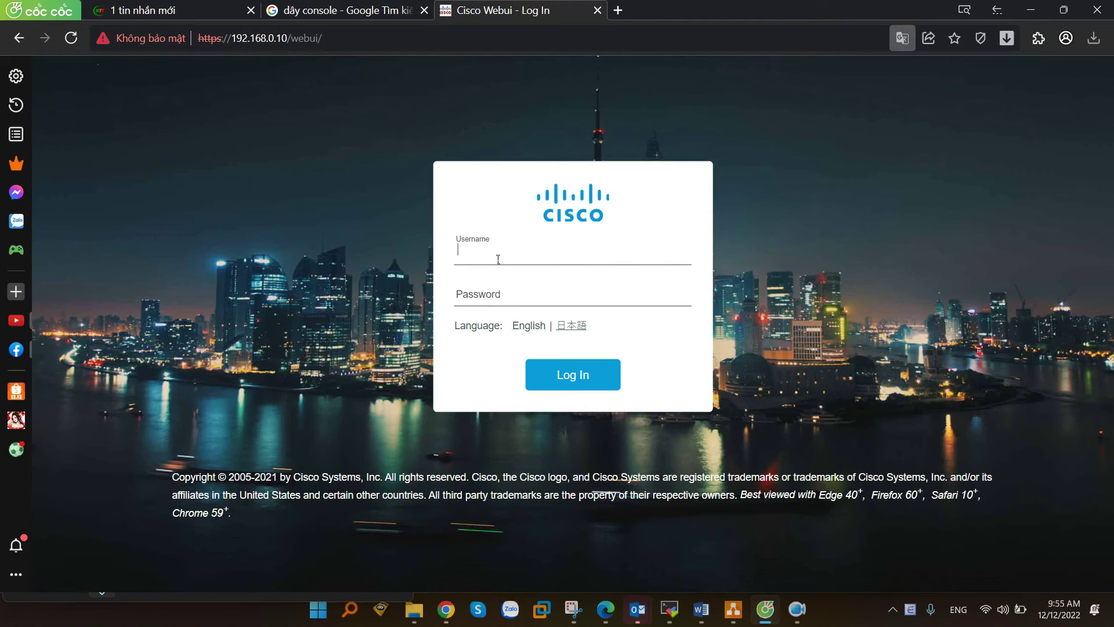
# Log in to the controller as admin with its password.
pyautogui.write('admin')
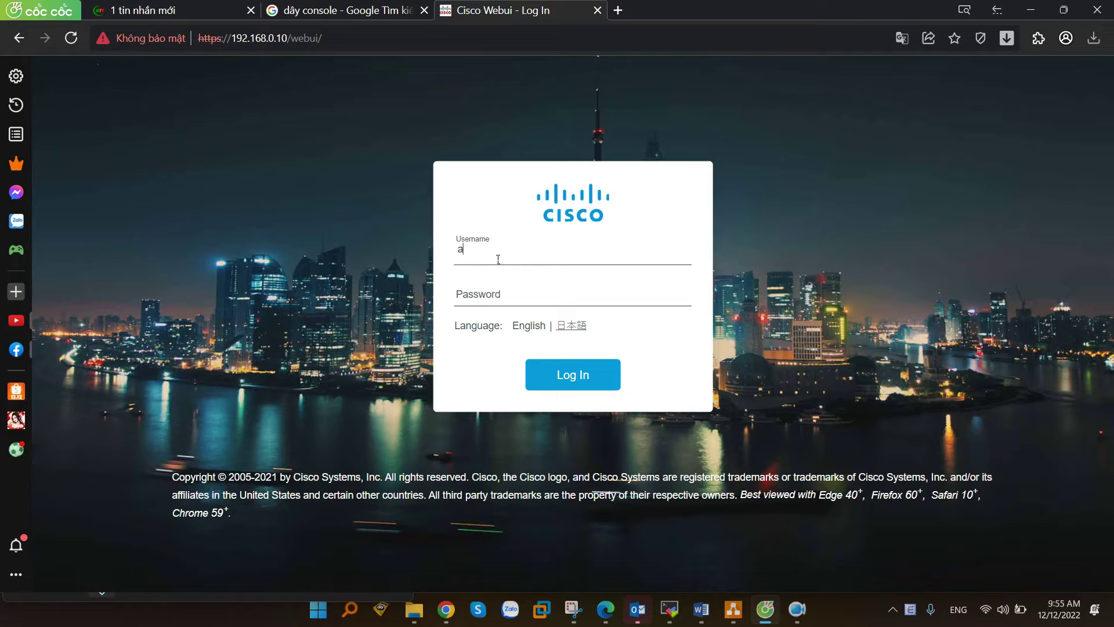
pyautogui.press('Tab')
pyautogui.write('•••')
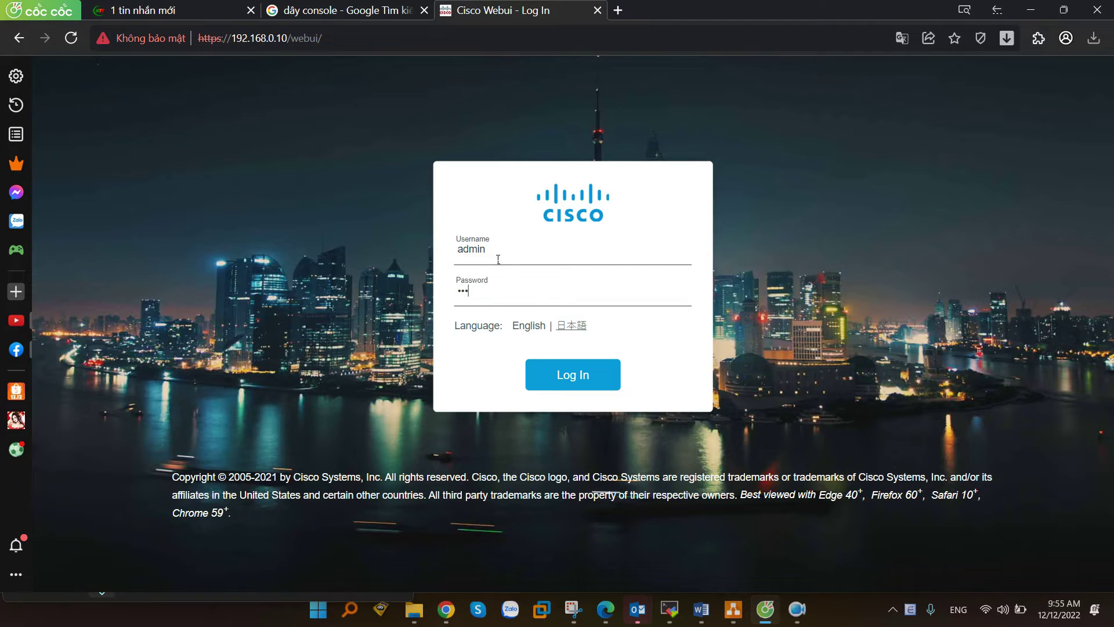
pyautogui.press('Return')
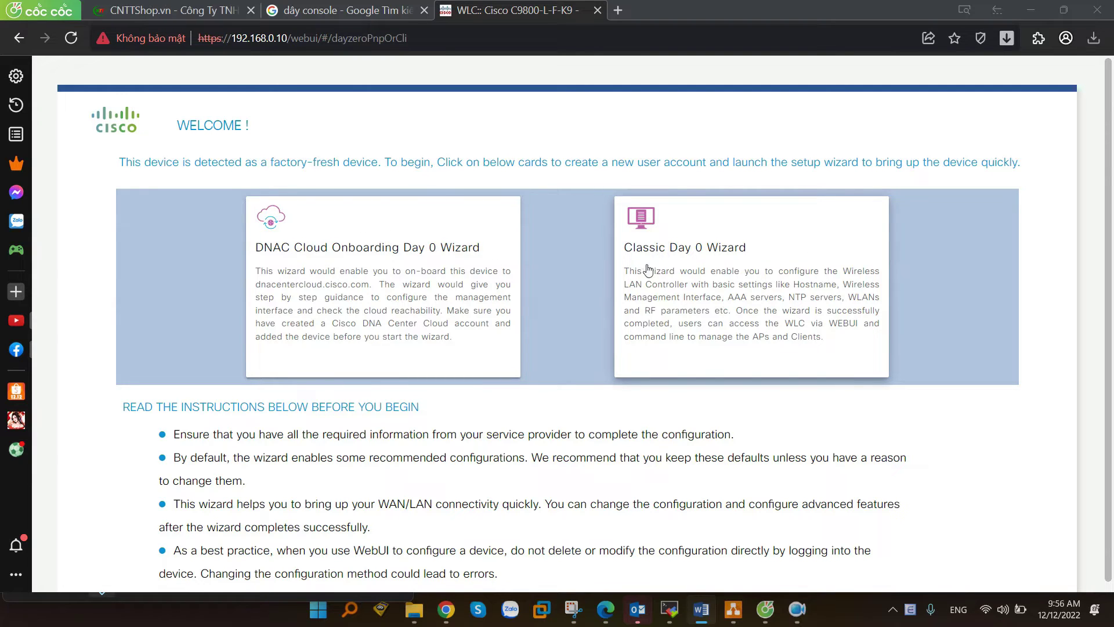
# Start the Classic Day 0 Wizard and keep Deployment Mode at Standalone.
pyautogui.click(694, 254)
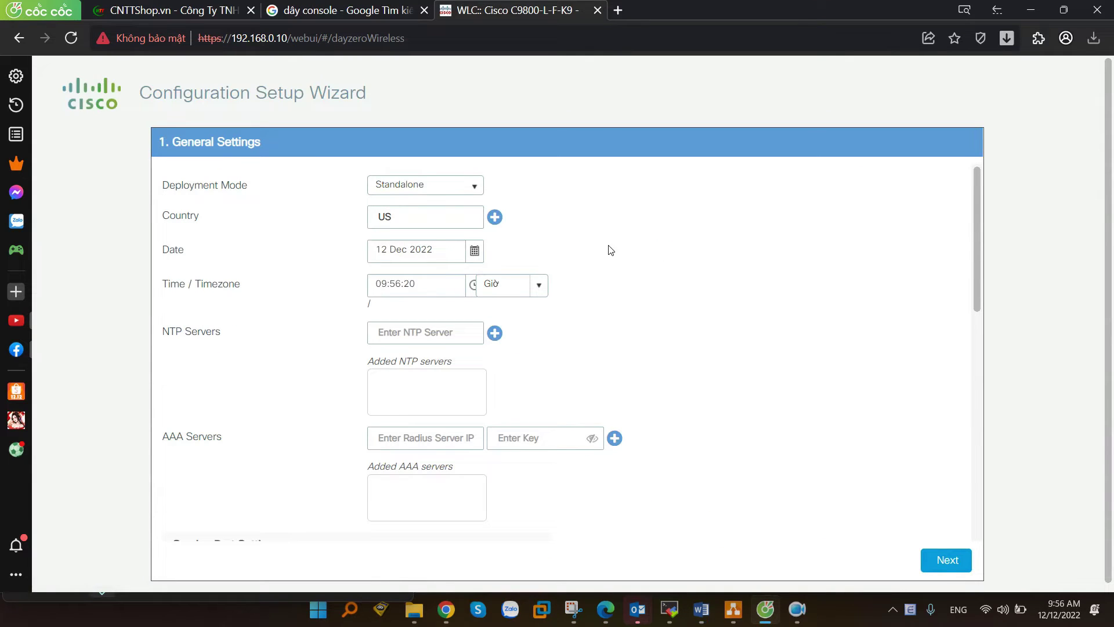
pyautogui.moveTo(161, 185); pyautogui.dragTo(255, 190)
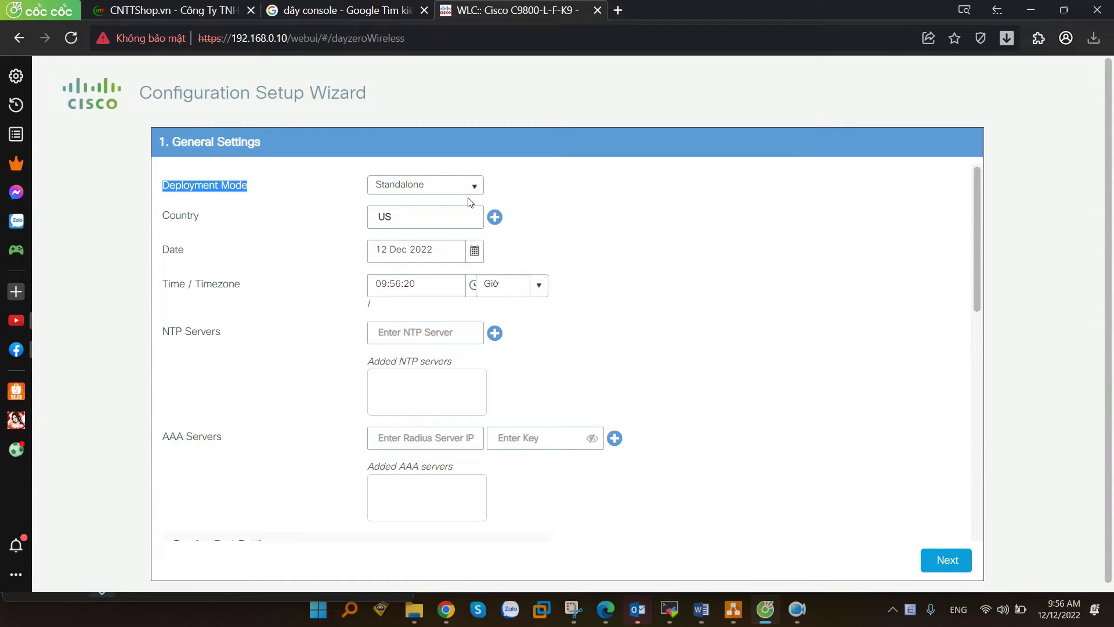
pyautogui.click(447, 187)
pyautogui.click(448, 186)
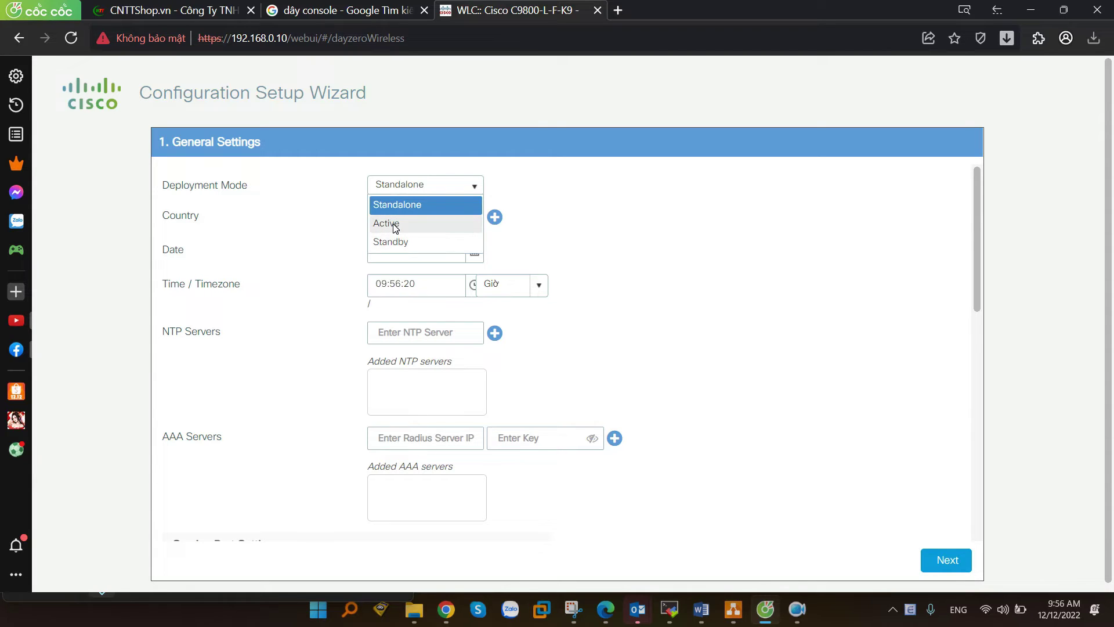
pyautogui.press('Escape')
# Add VN as the country and remove US, leaving only VN.
pyautogui.click(495, 216)
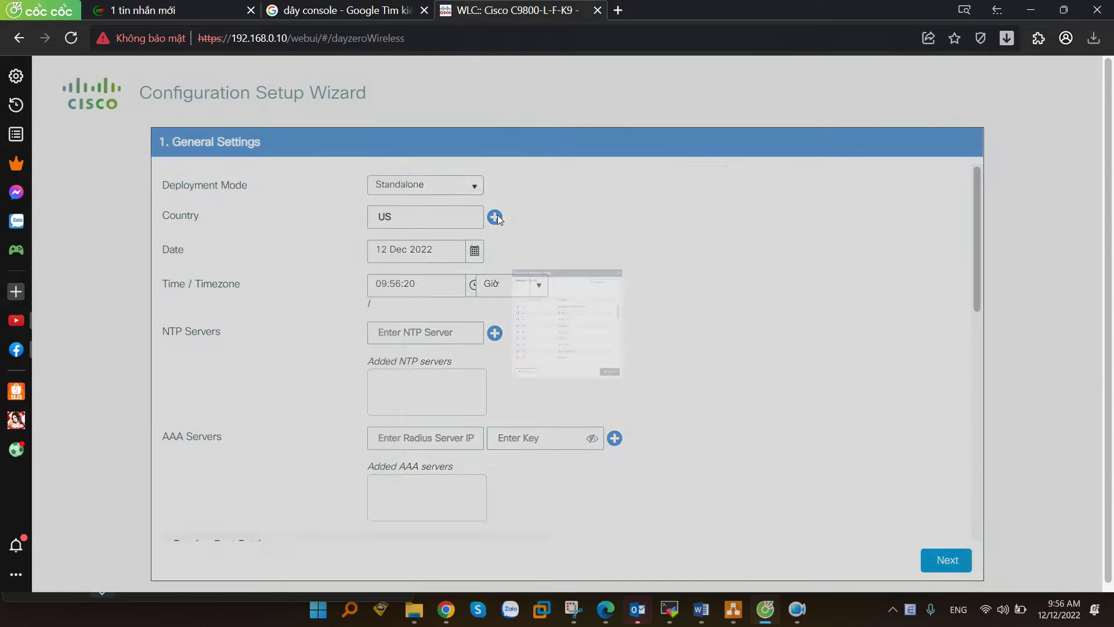
pyautogui.scroll(-3, 567, 310)
pyautogui.click(669, 187)
pyautogui.write('VN')
pyautogui.click(467, 268)
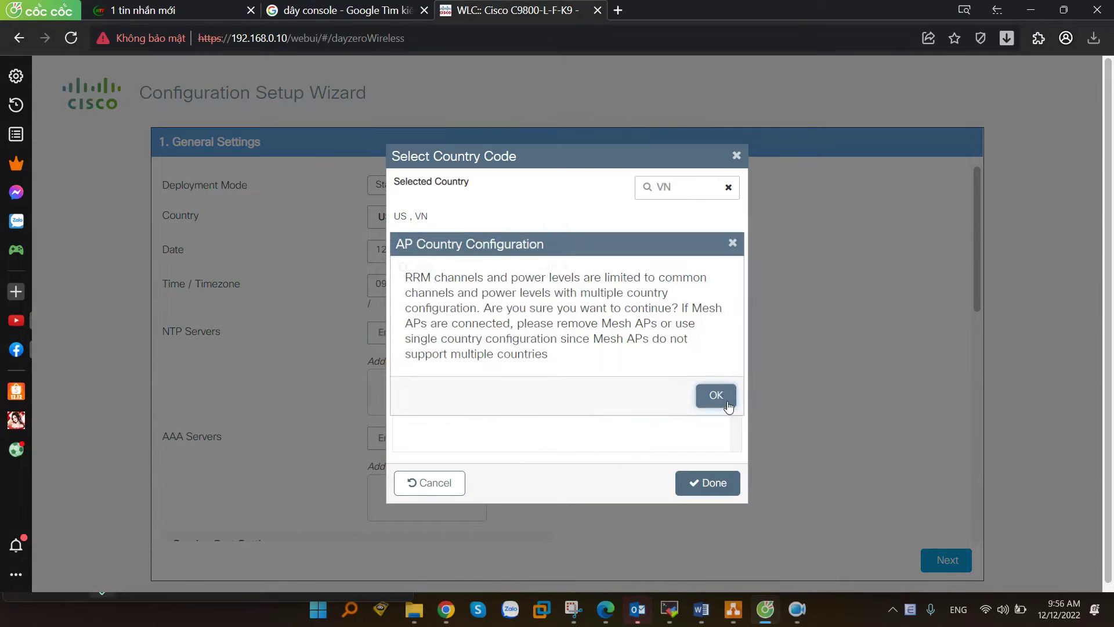
pyautogui.click(728, 404)
pyautogui.click(706, 488)
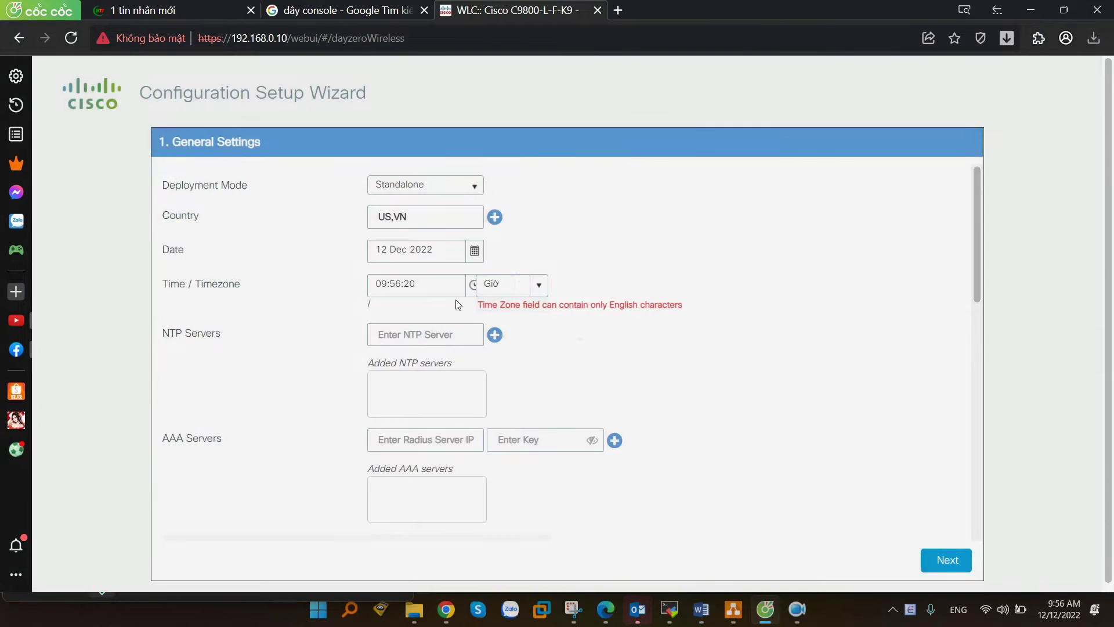
pyautogui.moveTo(395, 219); pyautogui.dragTo(377, 219)
pyautogui.press('BackSpace')
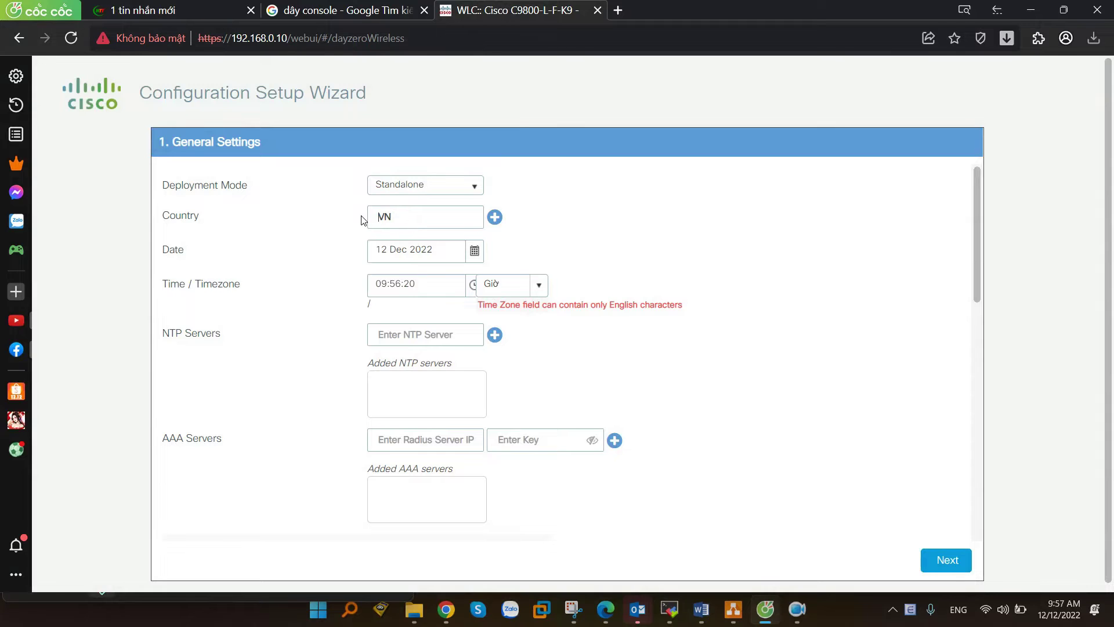
# Set the timezone to GMT.
pyautogui.click(539, 284)
pyautogui.scroll(-10, 525, 388)
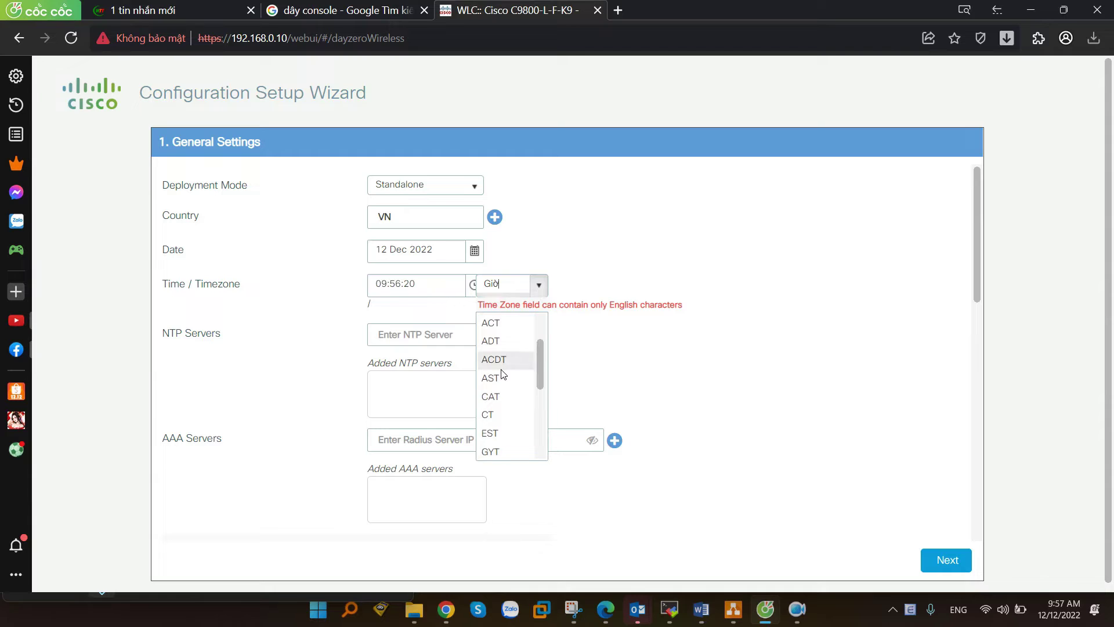
pyautogui.scroll(10, 505, 390)
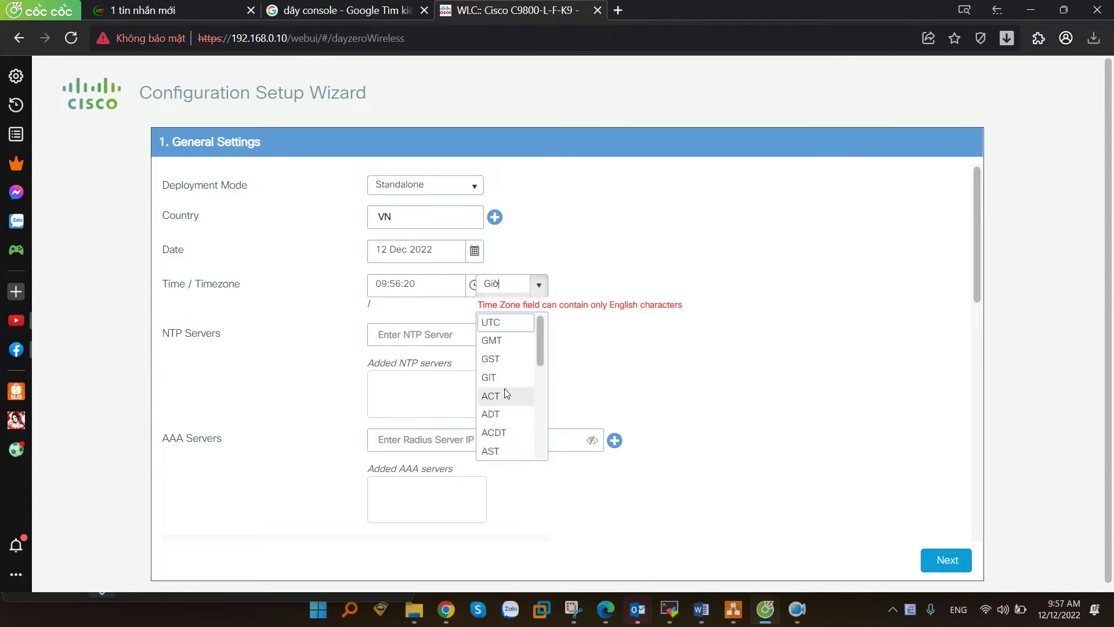
pyautogui.click(500, 344)
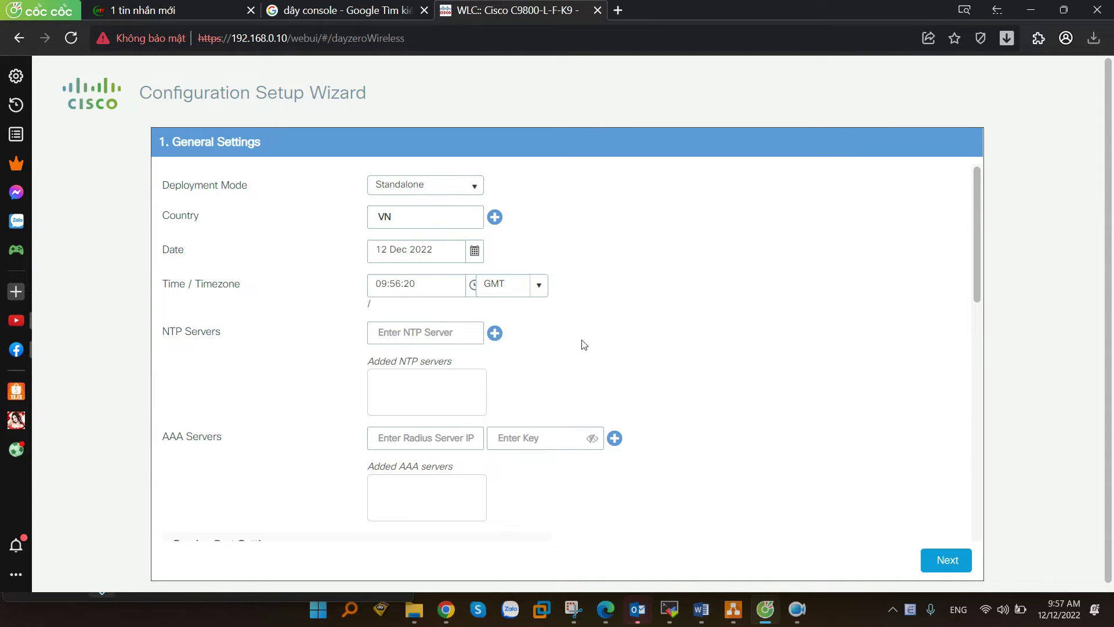
pyautogui.scroll(-5, 249, 440)
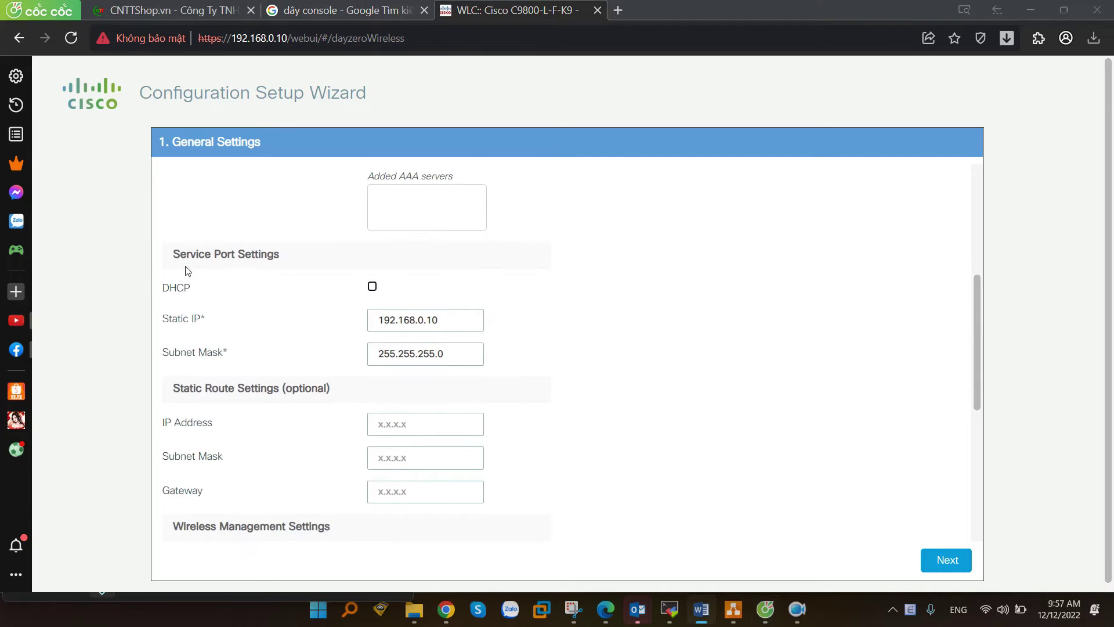
pyautogui.moveTo(174, 254); pyautogui.dragTo(301, 263)
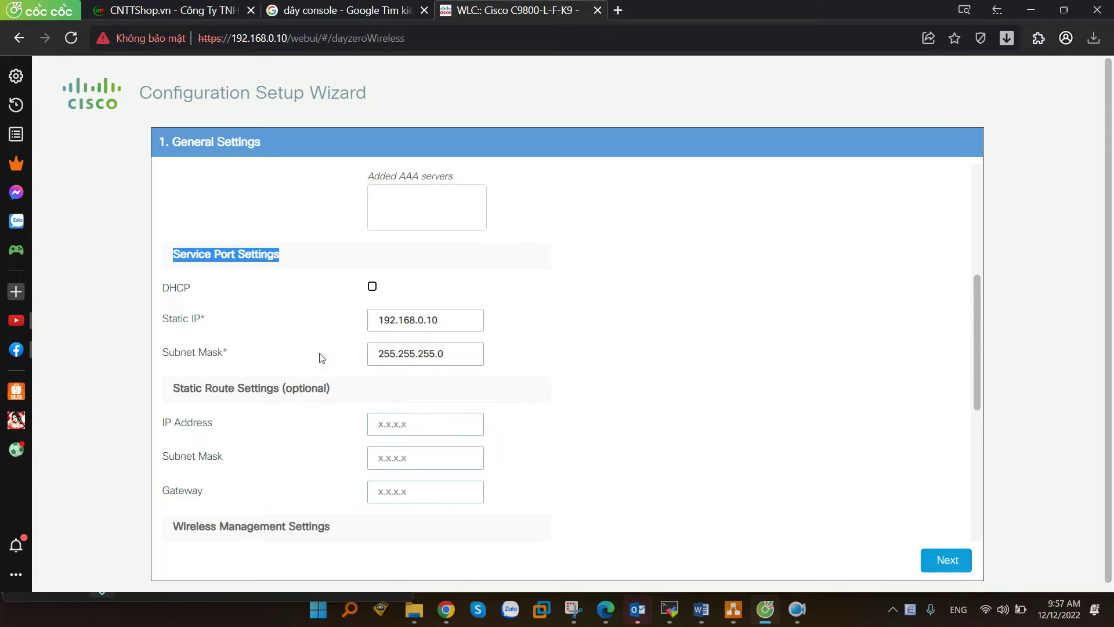
pyautogui.moveTo(399, 320); pyautogui.dragTo(460, 356)
pyautogui.click(396, 361)
pyautogui.scroll(-4, 485, 341)
pyautogui.scroll(-1, 477, 331)
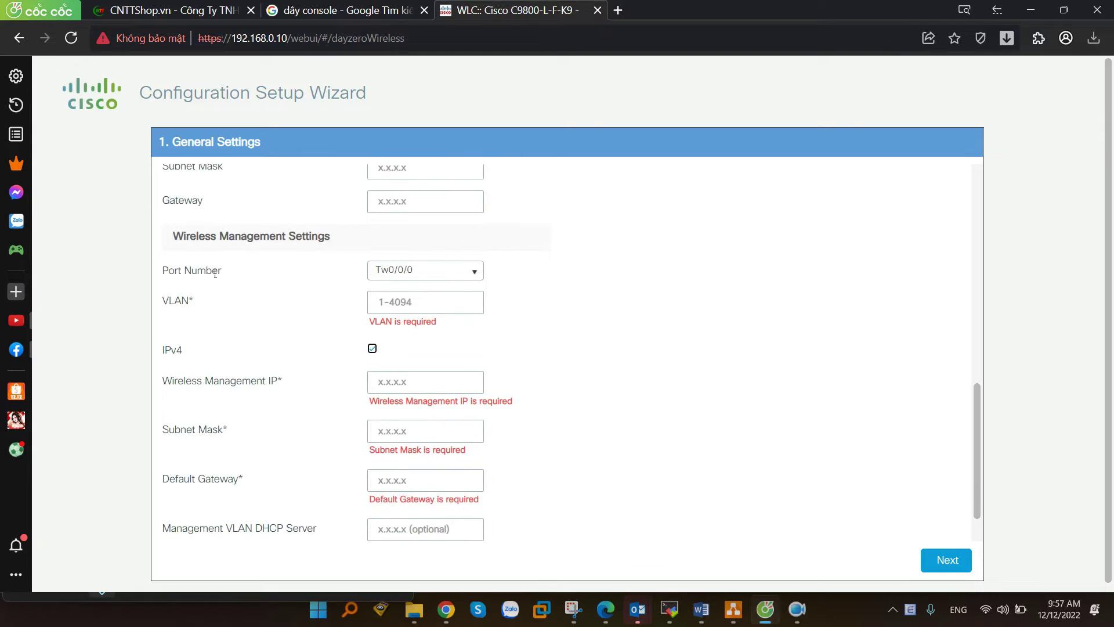
pyautogui.moveTo(183, 236); pyautogui.dragTo(332, 243)
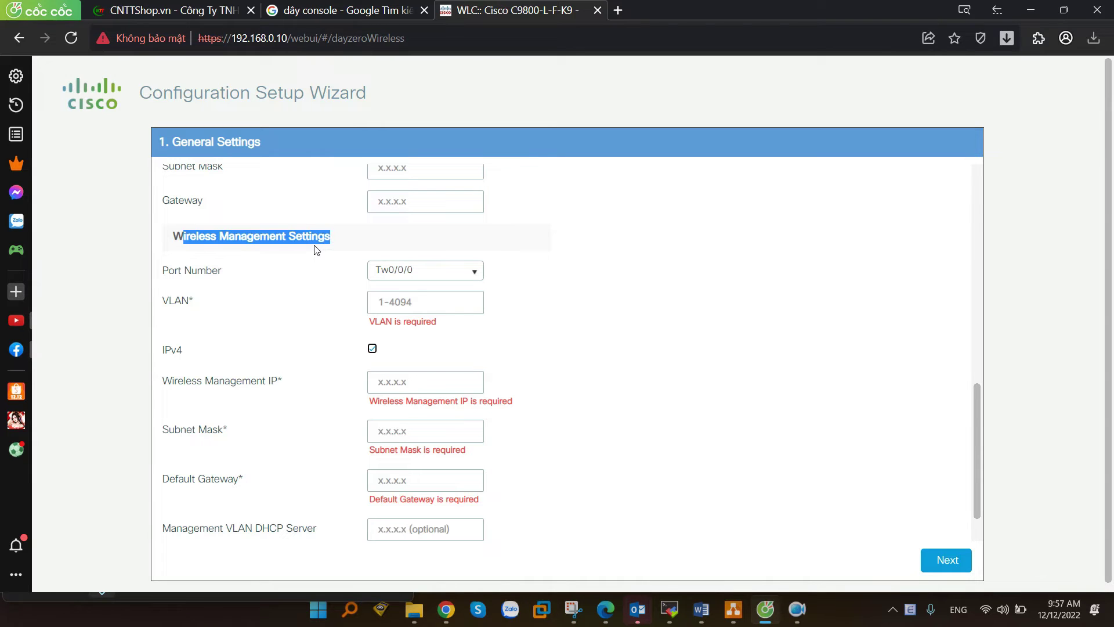
pyautogui.hotkey('alt', 'Tab')
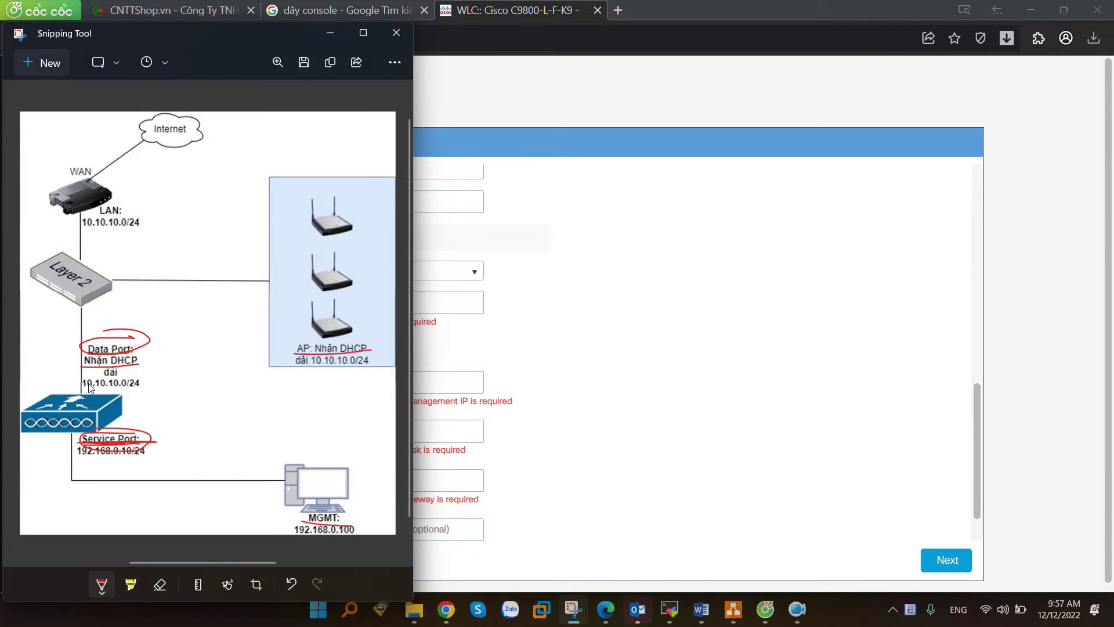
pyautogui.moveTo(63, 396); pyautogui.dragTo(82, 391)
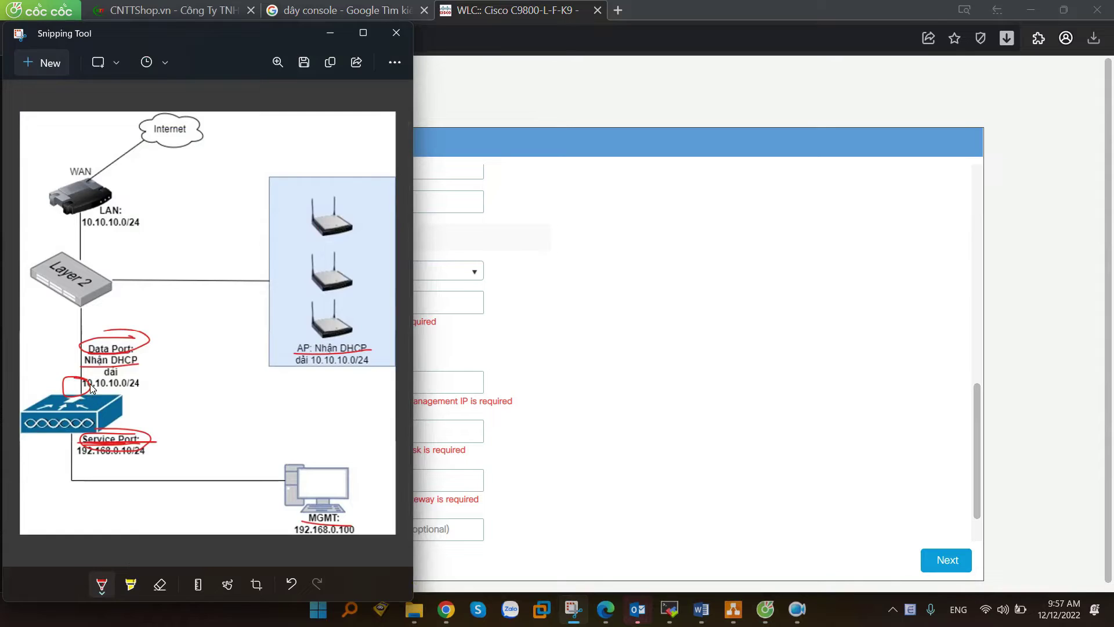
pyautogui.hotkey('alt', 'Tab')
pyautogui.click(404, 272)
pyautogui.click(405, 271)
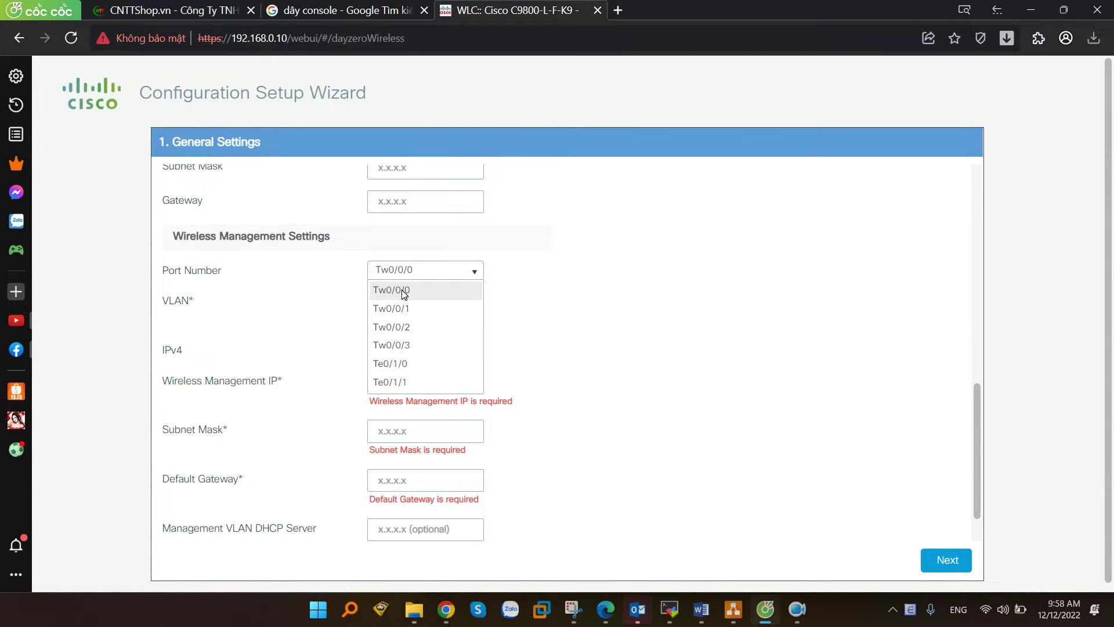
pyautogui.click(405, 291)
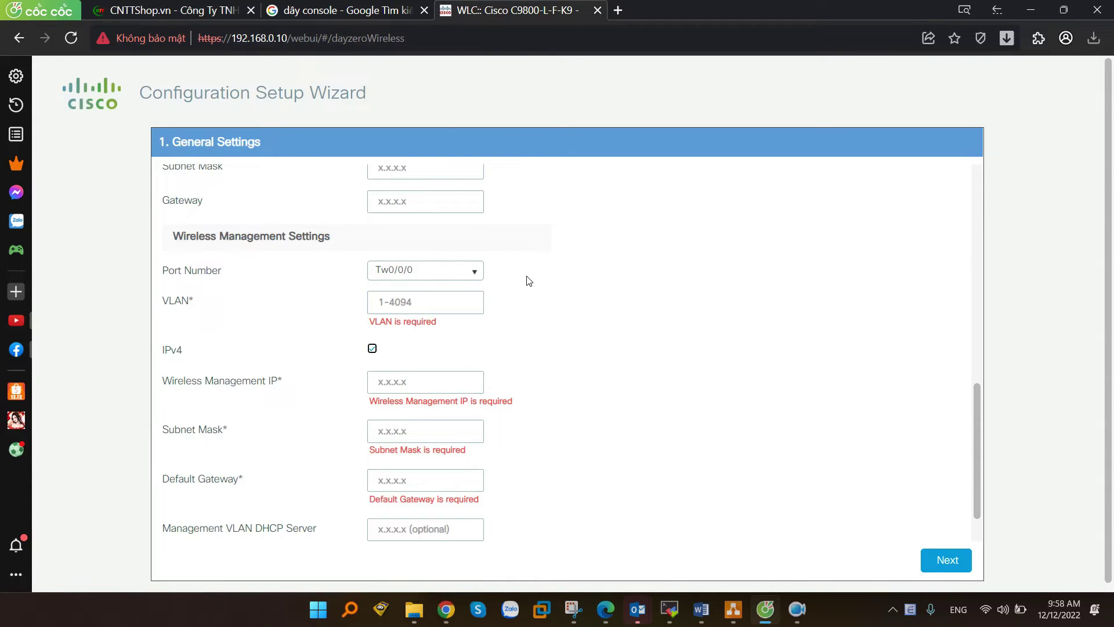
pyautogui.click(470, 272)
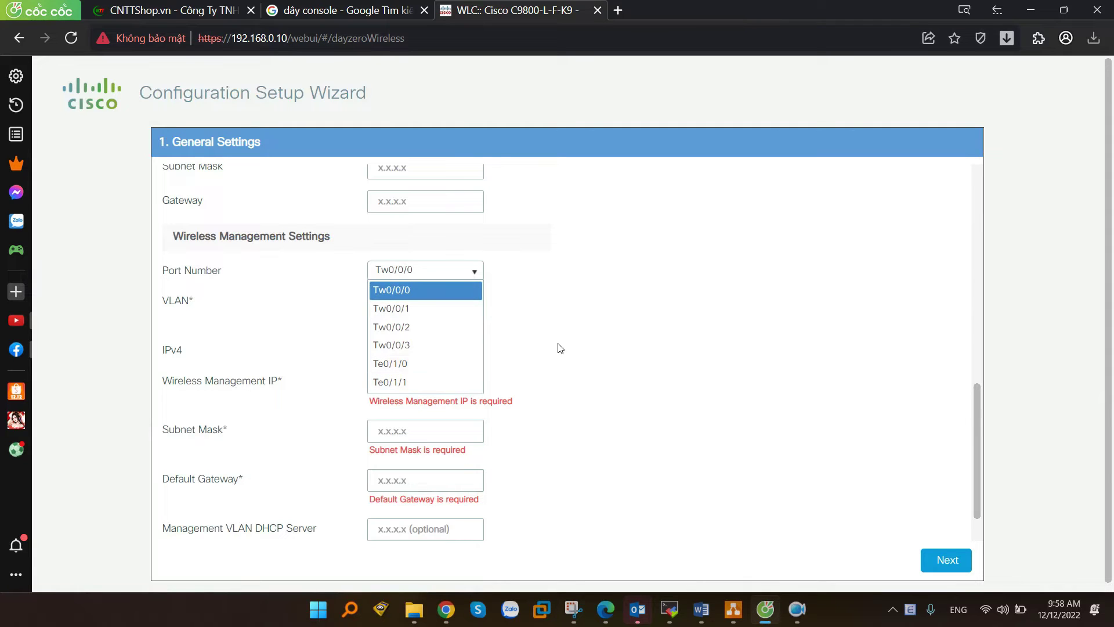
pyautogui.click(625, 320)
pyautogui.click(430, 309)
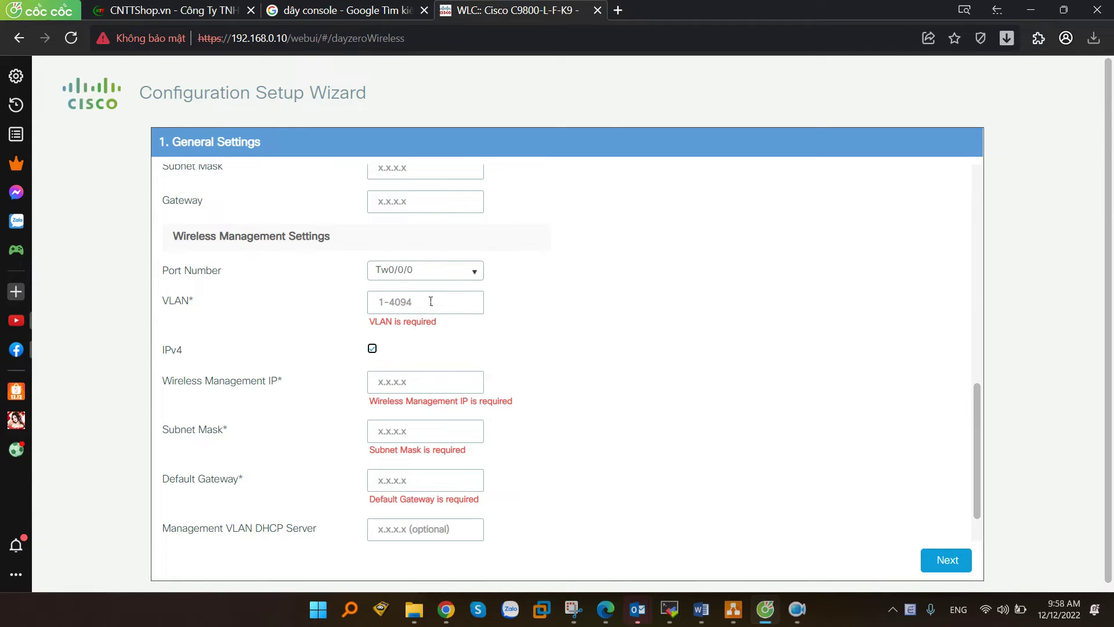
pyautogui.doubleClick(169, 307)
pyautogui.hotkey('alt', 'Tab')
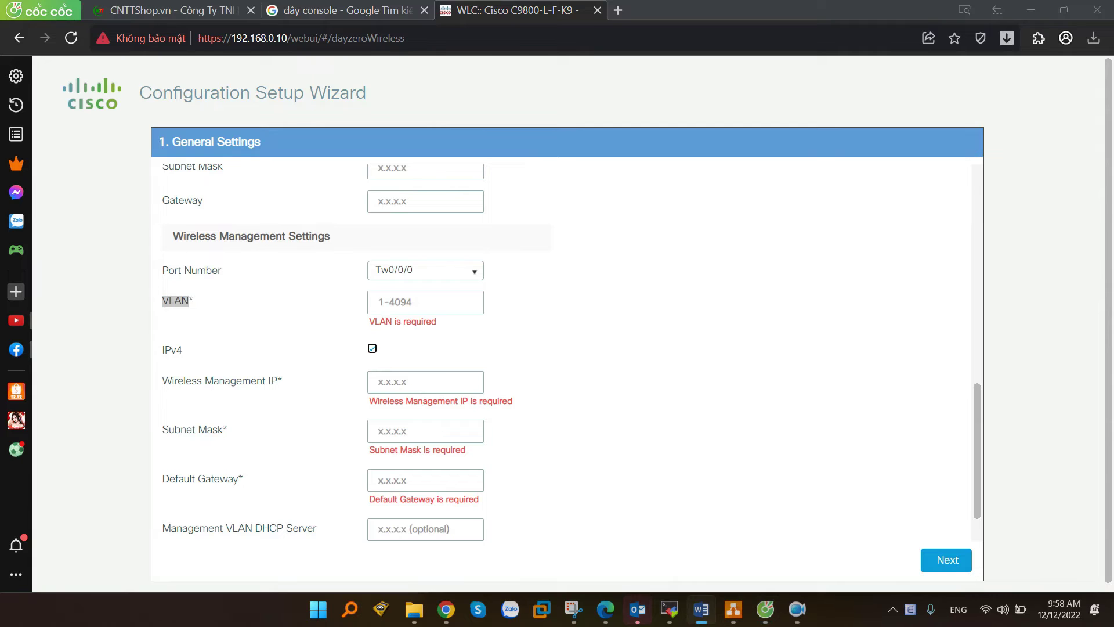
# Enter management VLAN 1, checking the 10.10.10.0/24 subnet on the network diagram.
pyautogui.click(406, 302)
pyautogui.write('1')
pyautogui.doubleClick(403, 305)
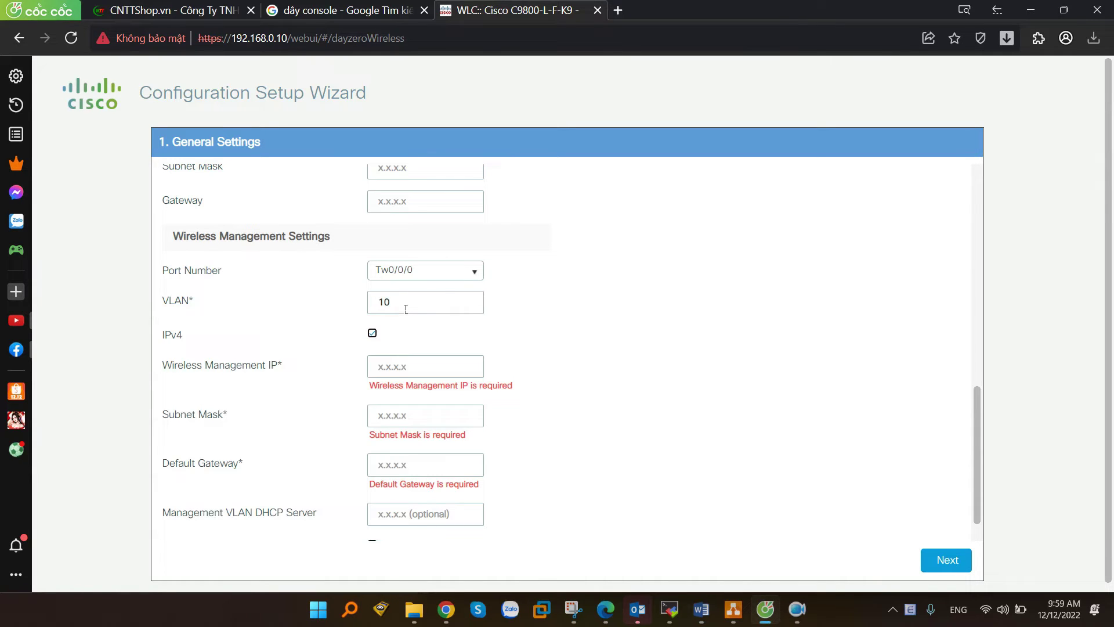
pyautogui.hotkey('alt', 'Tab')
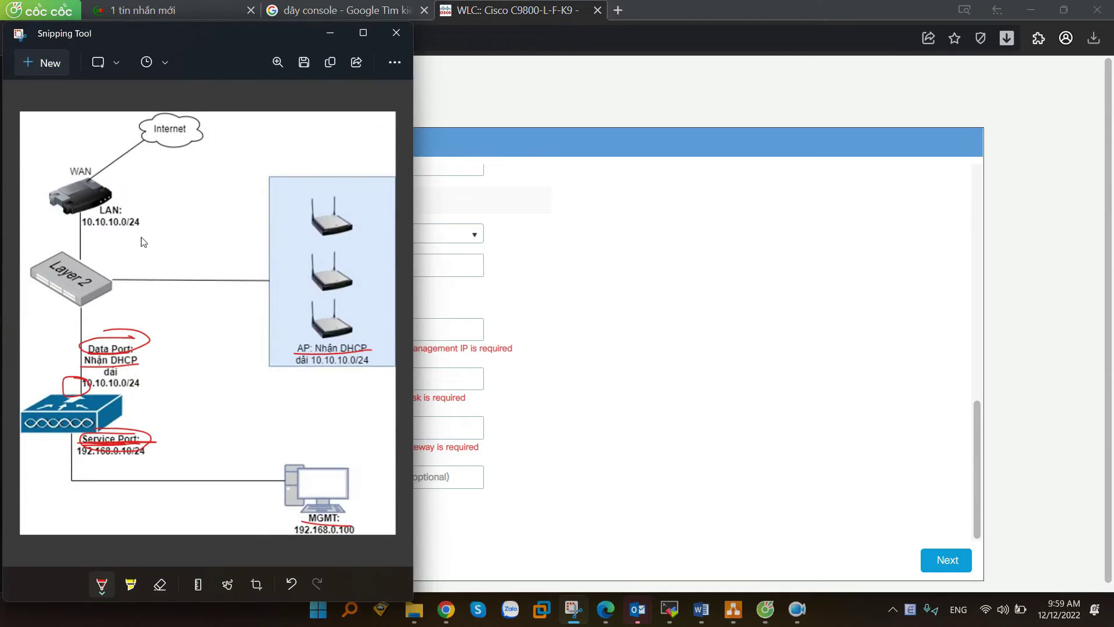
pyautogui.moveTo(140, 225)
pyautogui.mouseDown()
pyautogui.moveTo(66, 226)
pyautogui.moveTo(141, 227)
pyautogui.mouseUp()
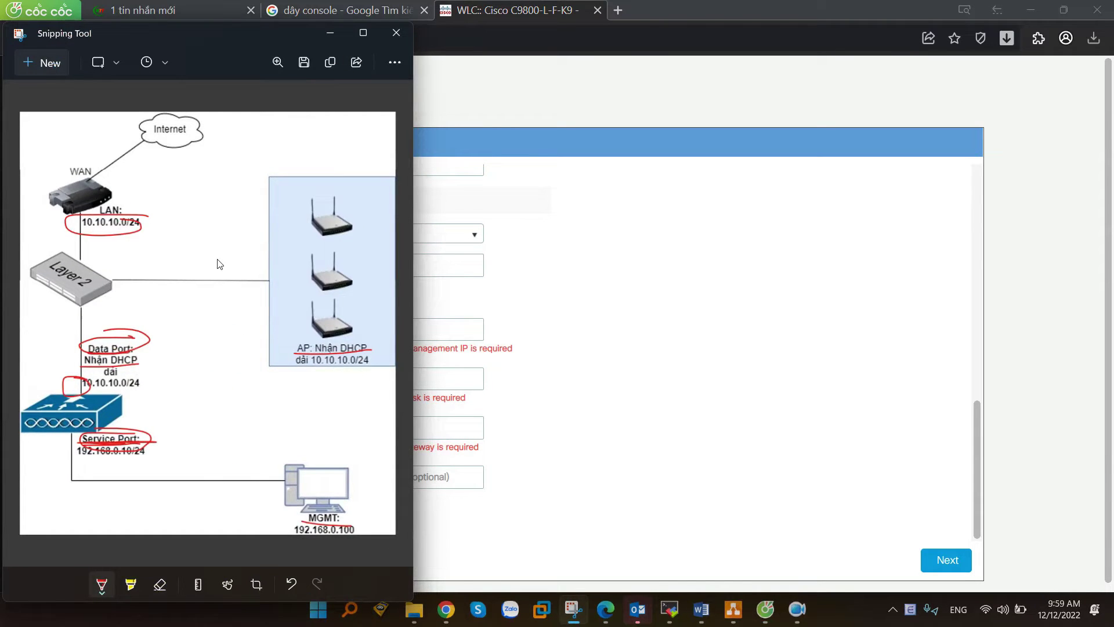
pyautogui.click(661, 285)
# Set management IP 10.10.10.46, mask 255.255.255.0, gateway 10.10.10.1, and continue.
pyautogui.click(400, 332)
pyautogui.write('10.10.10.')
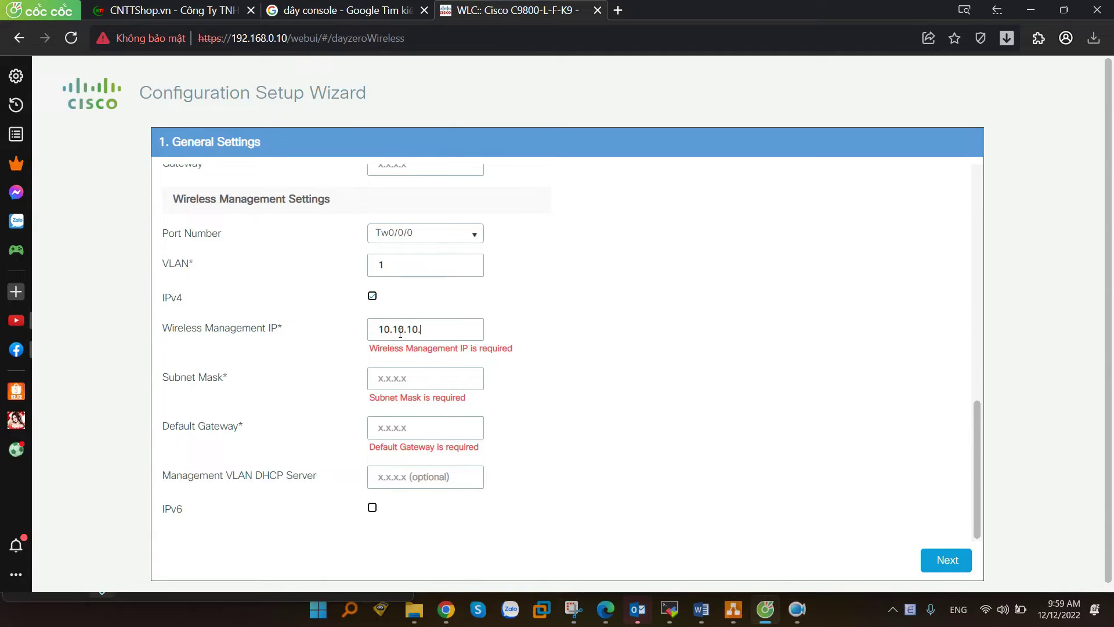
pyautogui.write('46')
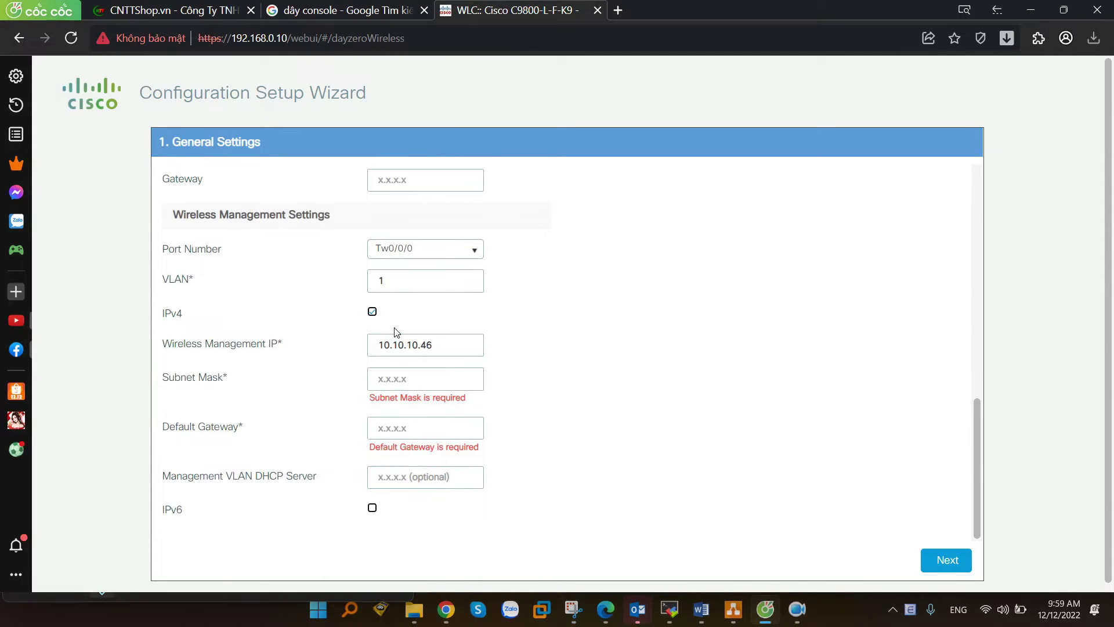
pyautogui.click(400, 387)
pyautogui.write('255.255.255.0')
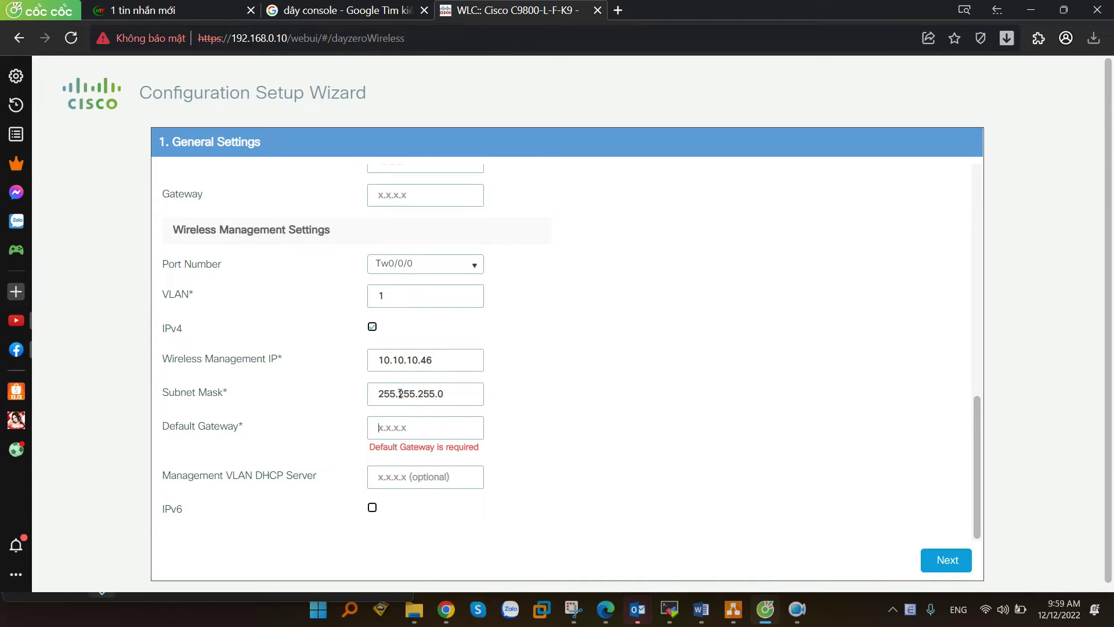
pyautogui.press('Tab')
pyautogui.write('10.10.10.1')
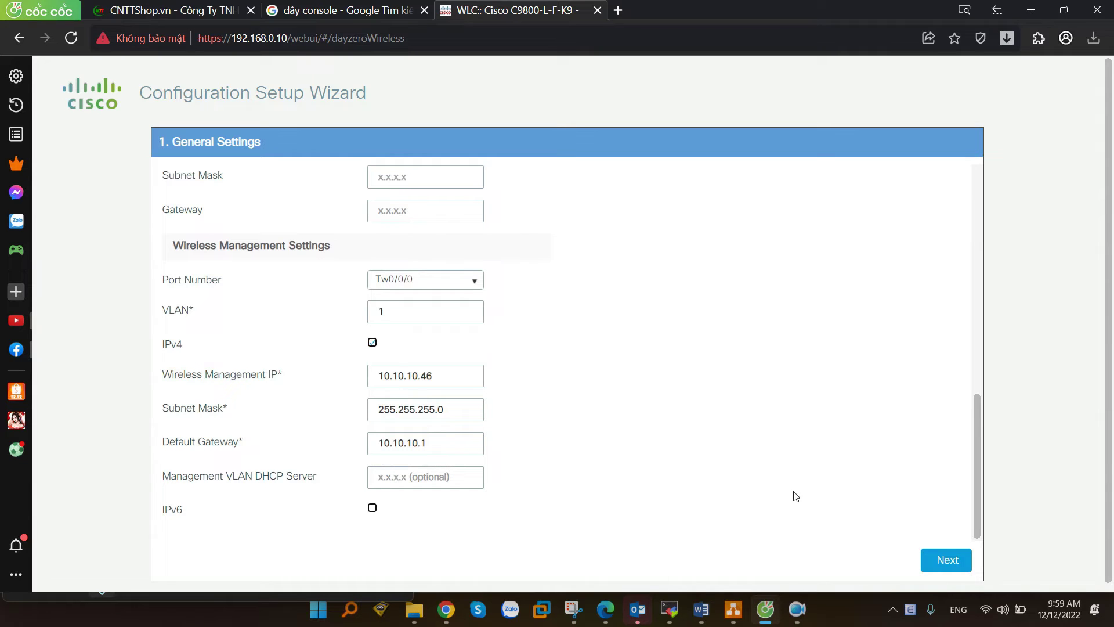
pyautogui.click(966, 553)
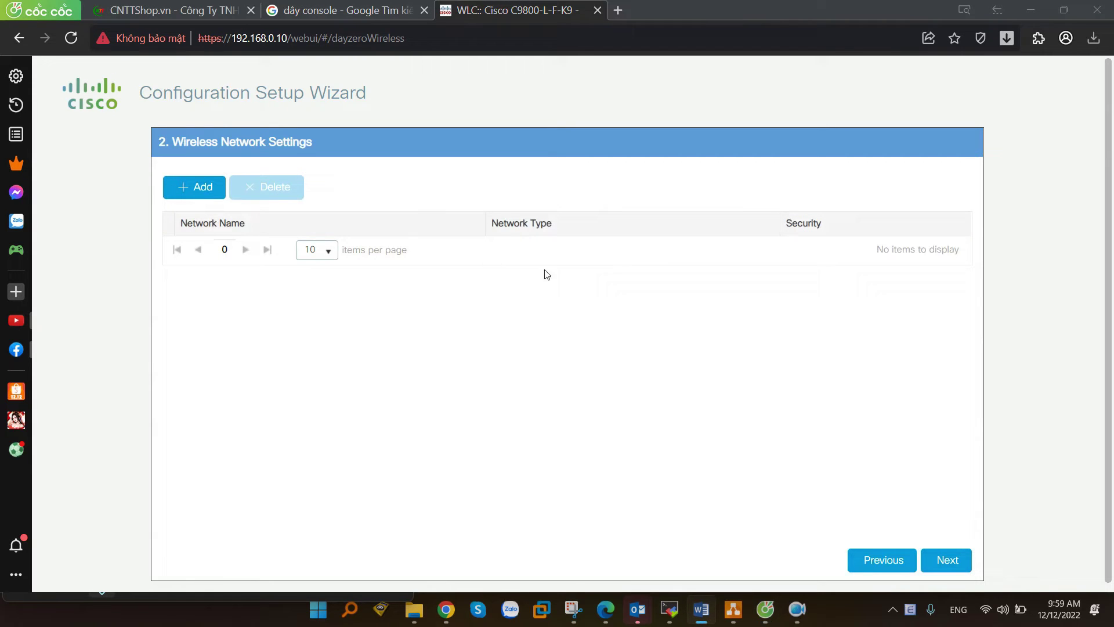
# Add a WPA2 Personal network named 'Test' with its pre-shared key.
pyautogui.click(198, 185)
pyautogui.click(514, 273)
pyautogui.write('Test')
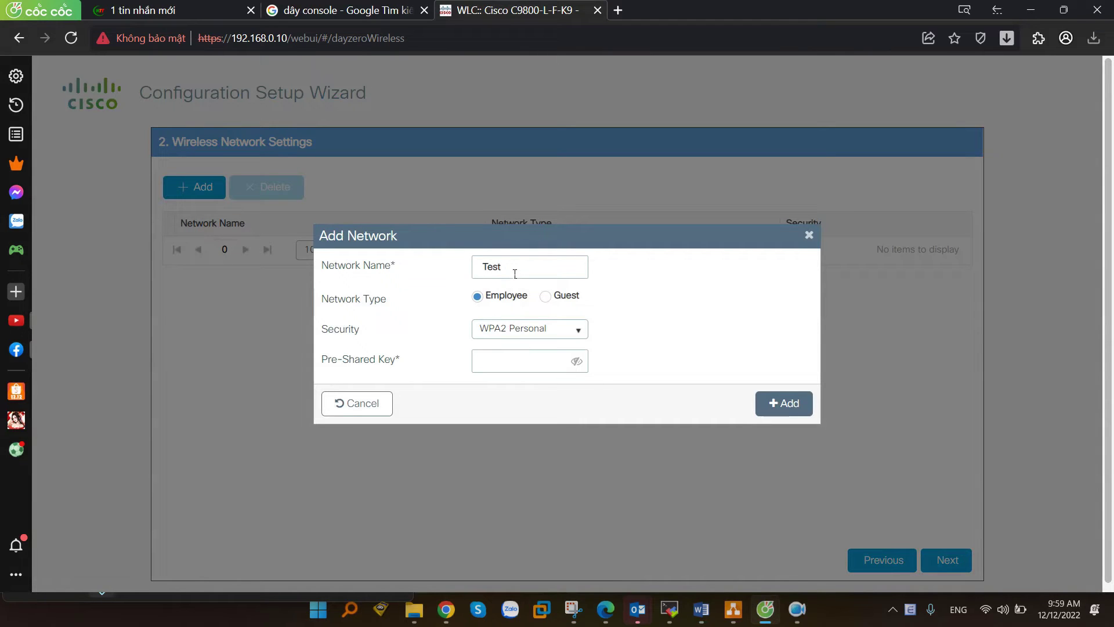
pyautogui.click(528, 371)
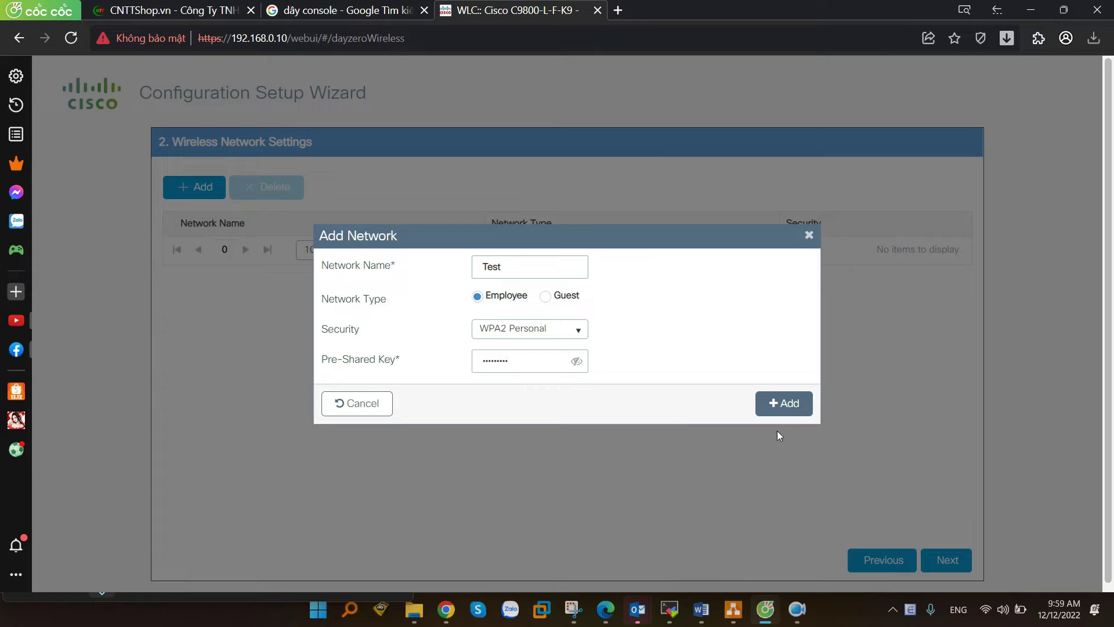
pyautogui.click(792, 402)
# In Advanced Settings, enter a new management user name and password, then open the Summary.
pyautogui.click(948, 561)
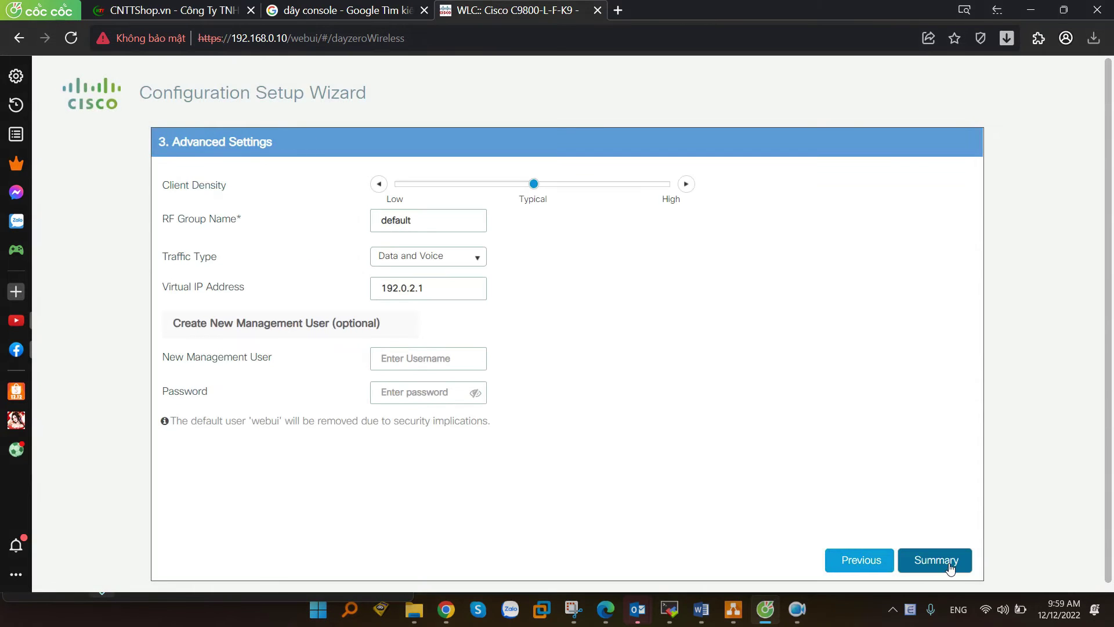
pyautogui.moveTo(206, 145); pyautogui.dragTo(286, 152)
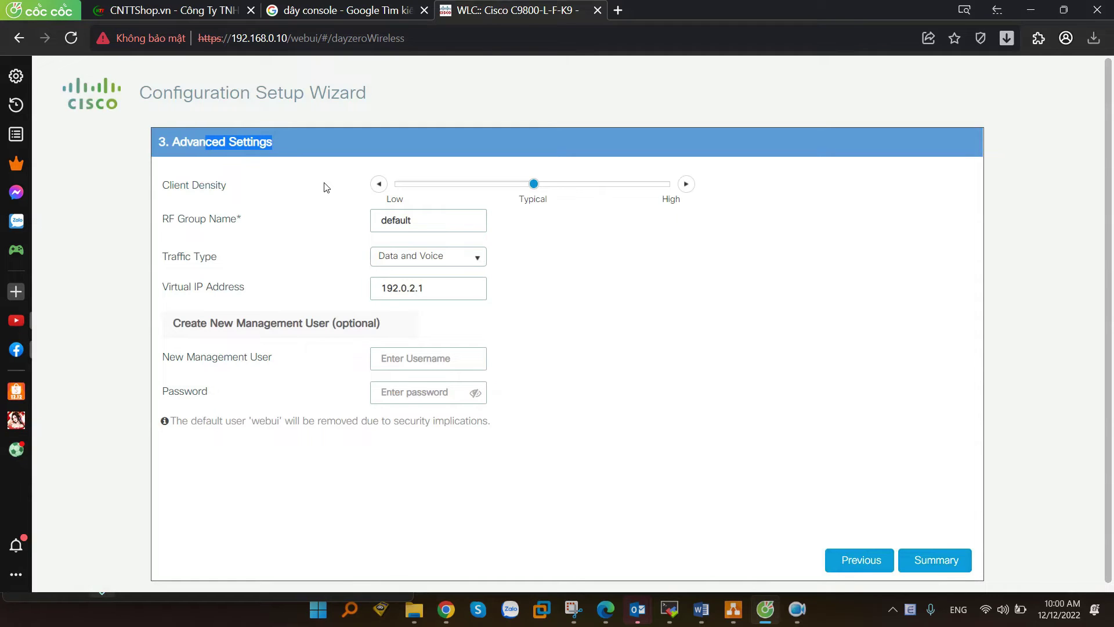
pyautogui.click(442, 360)
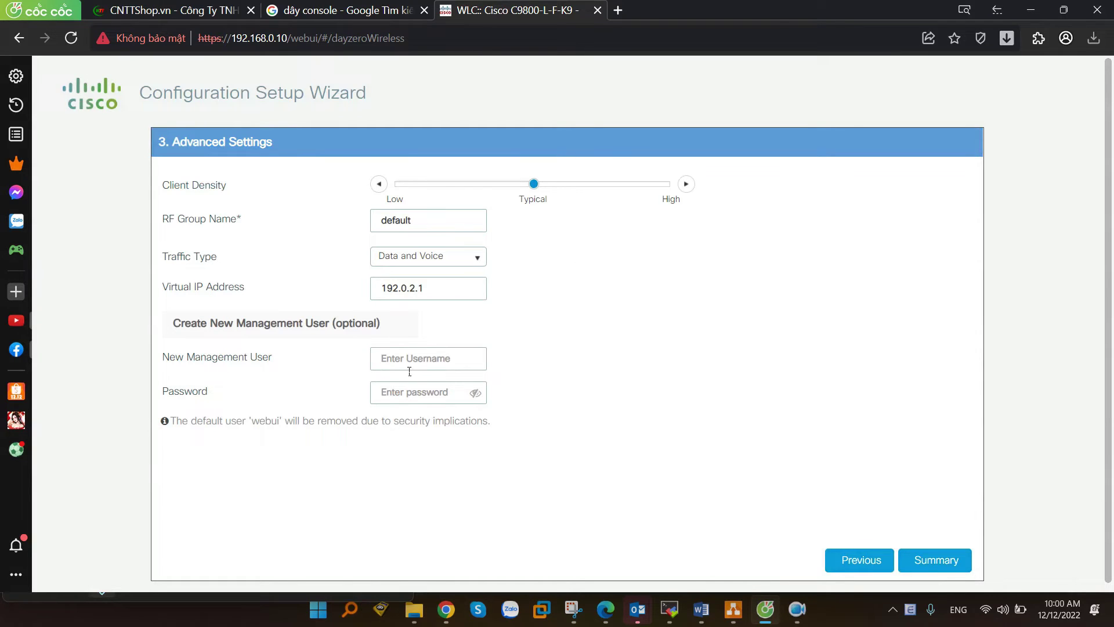
pyautogui.press('Tab')
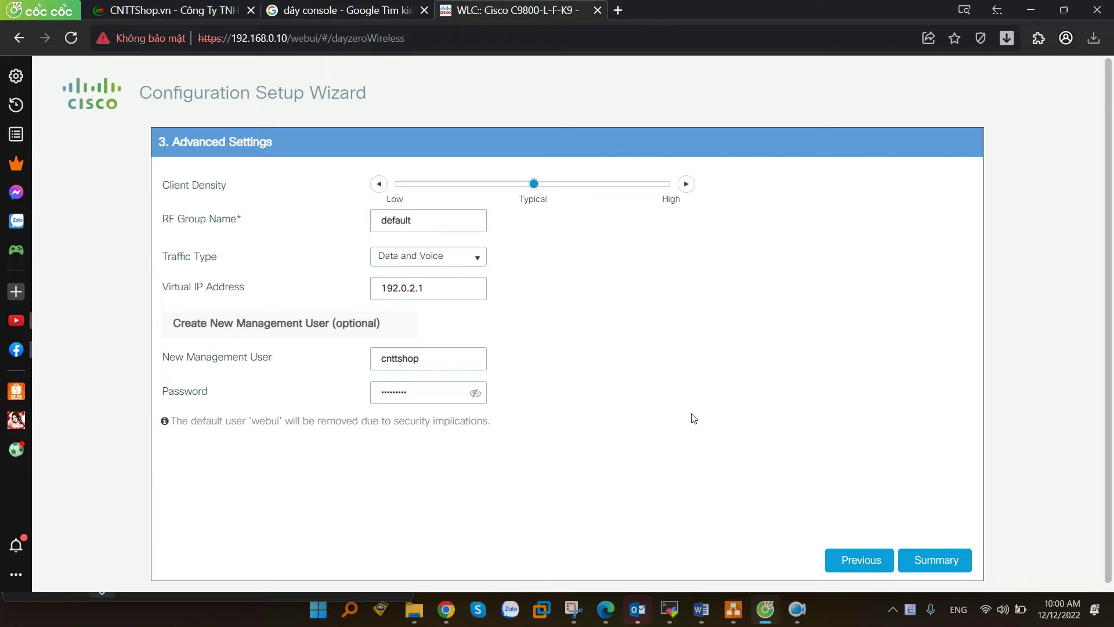
pyautogui.hotkey('alt', 'Tab')
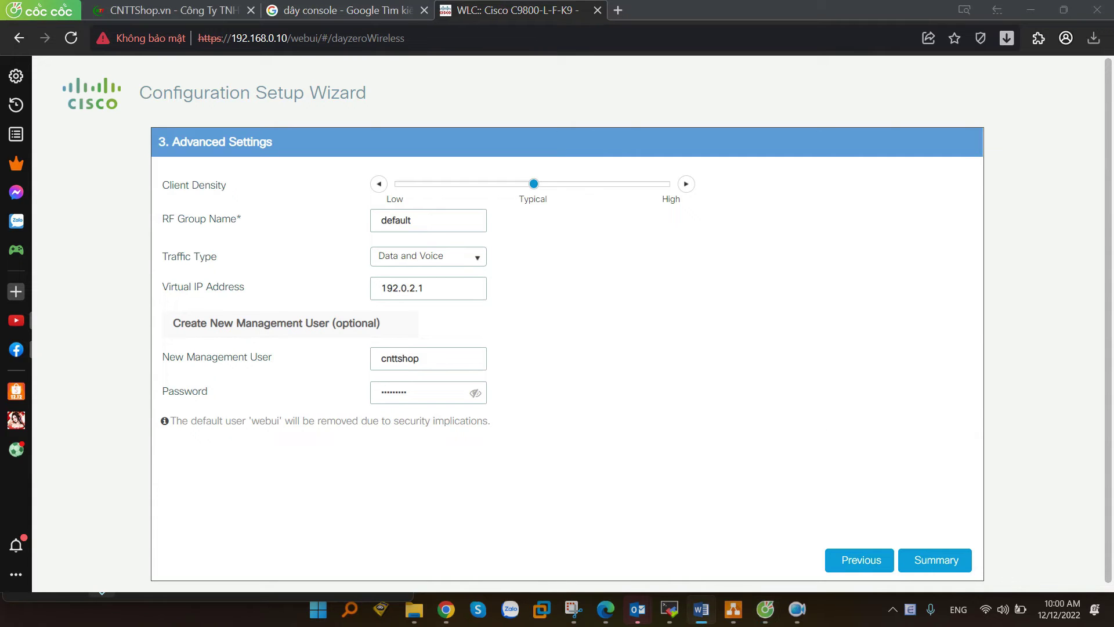
pyautogui.click(924, 563)
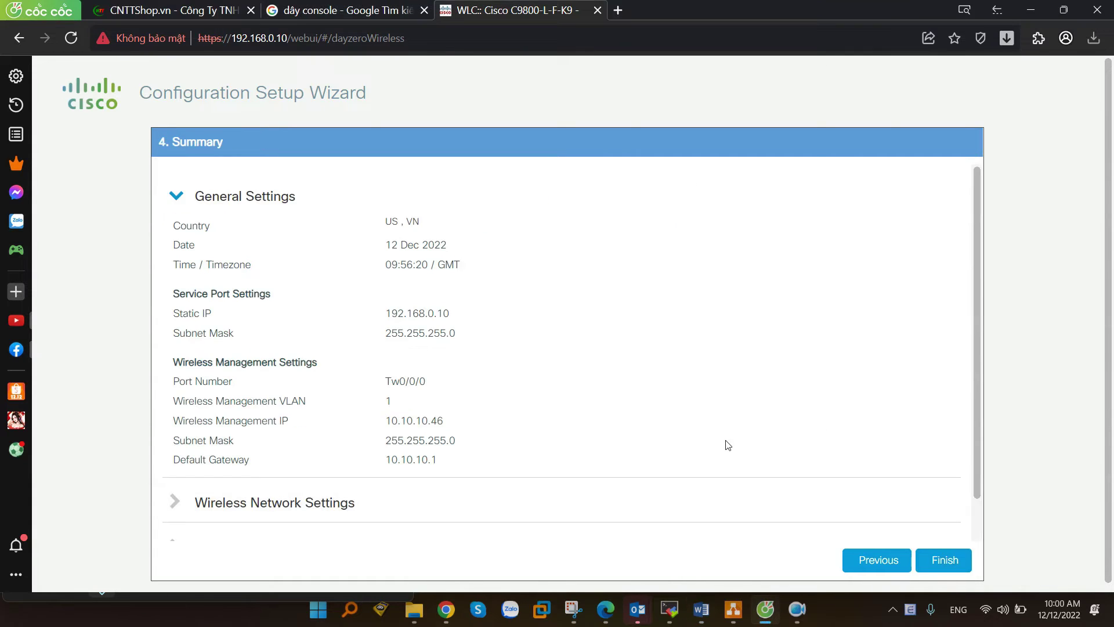
# Review the Wireless Network and Advanced Settings summaries, then Finish and confirm applying.
pyautogui.moveTo(386, 222); pyautogui.dragTo(431, 426)
pyautogui.scroll(-1, 430, 427)
pyautogui.click(199, 454)
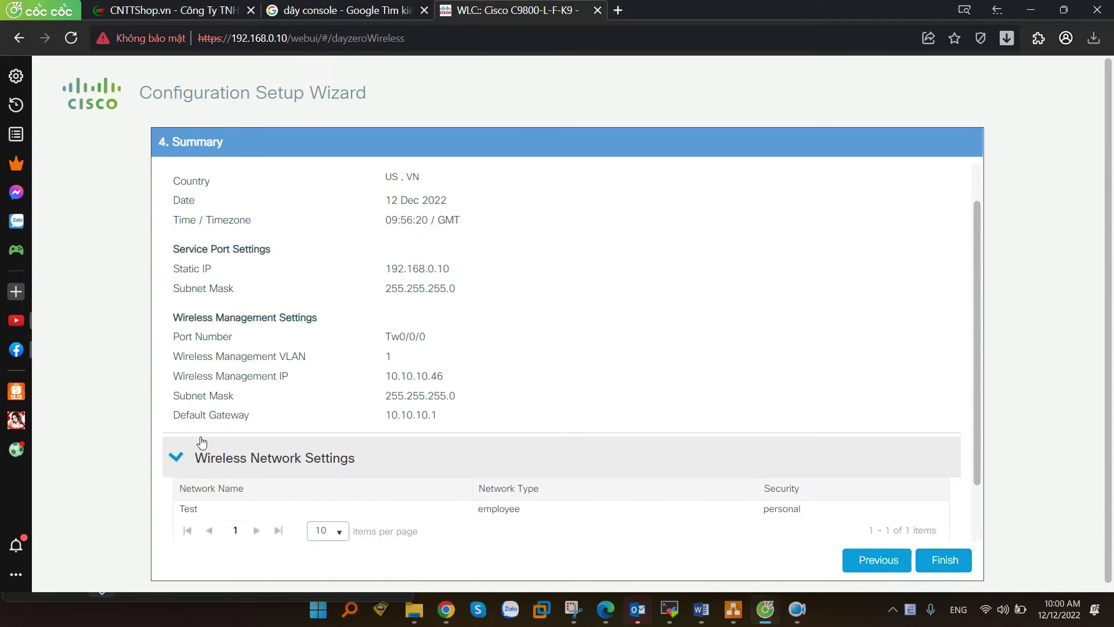
pyautogui.scroll(-2, 281, 410)
pyautogui.scroll(-1, 219, 458)
pyautogui.click(201, 494)
pyautogui.scroll(-2, 260, 457)
pyautogui.scroll(4, 266, 451)
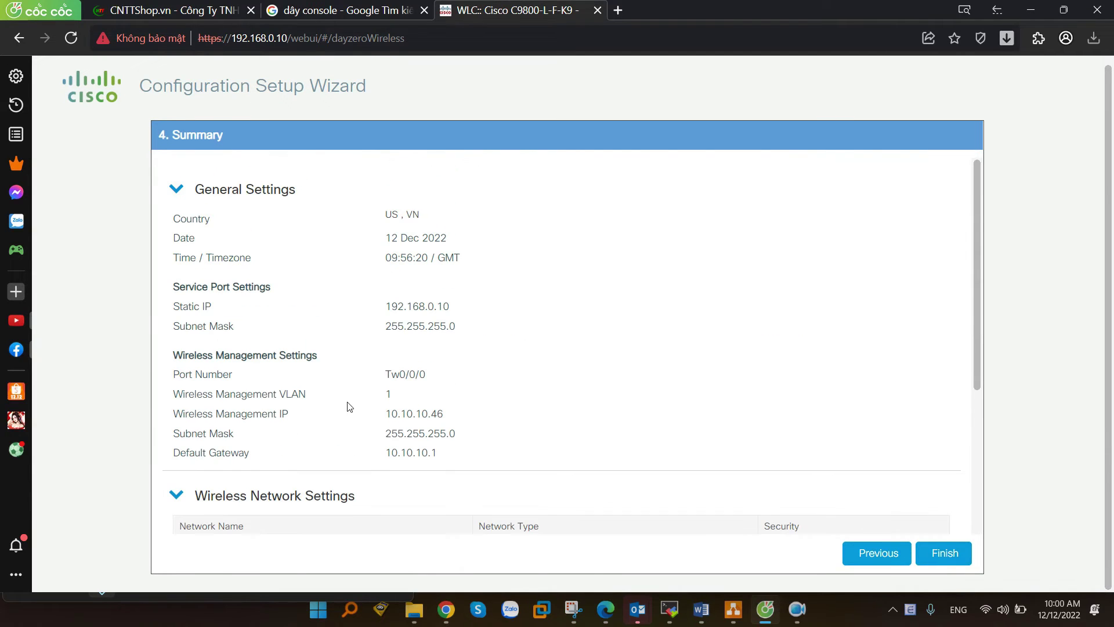
pyautogui.click(944, 552)
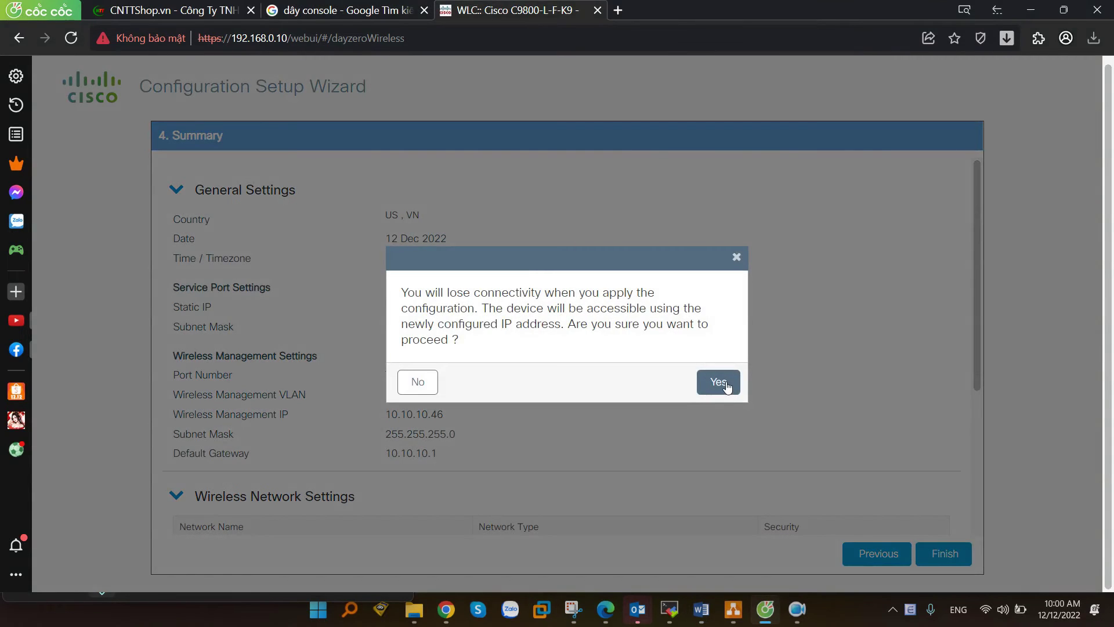
pyautogui.click(725, 384)
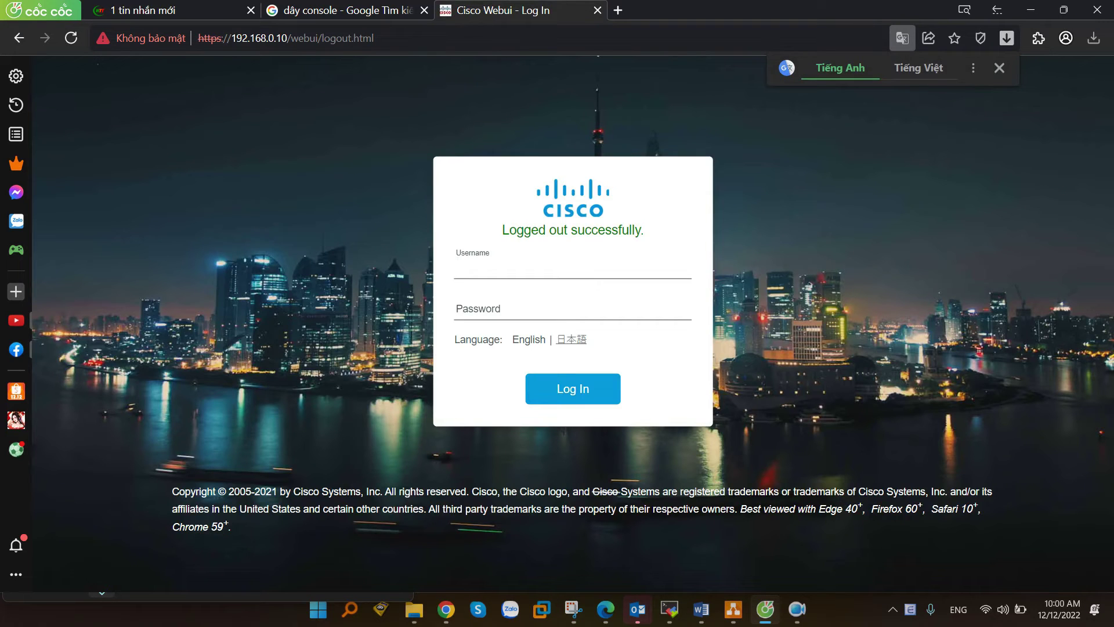
# Log back in with the admin password and go to Configuration > Interface > Logical.
pyautogui.press('Tab')
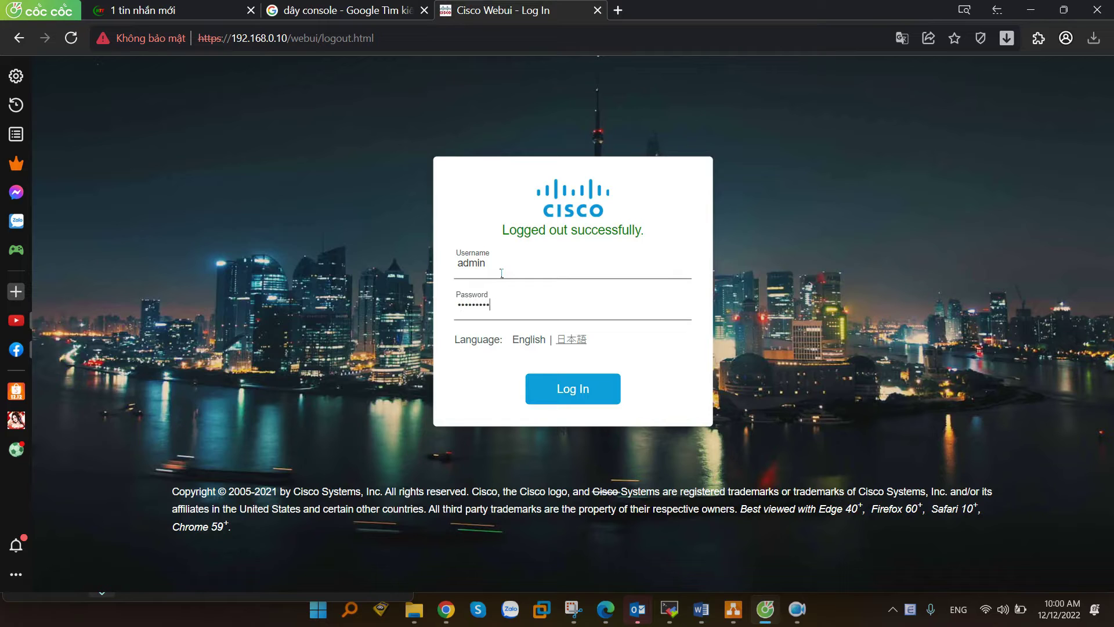
pyautogui.press('Return')
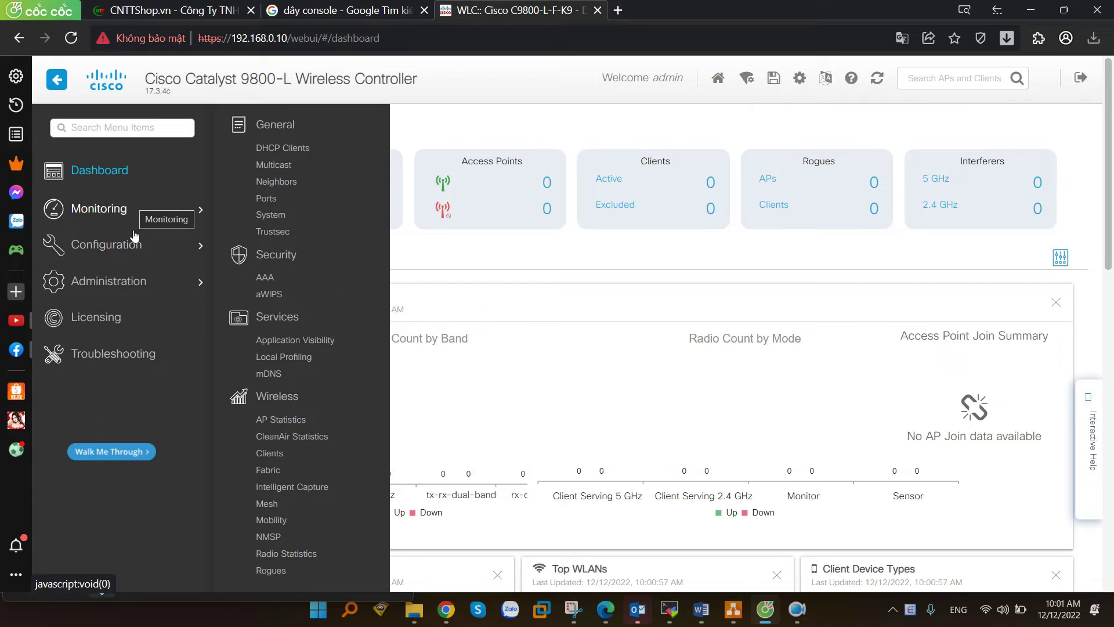
pyautogui.moveTo(128, 248)
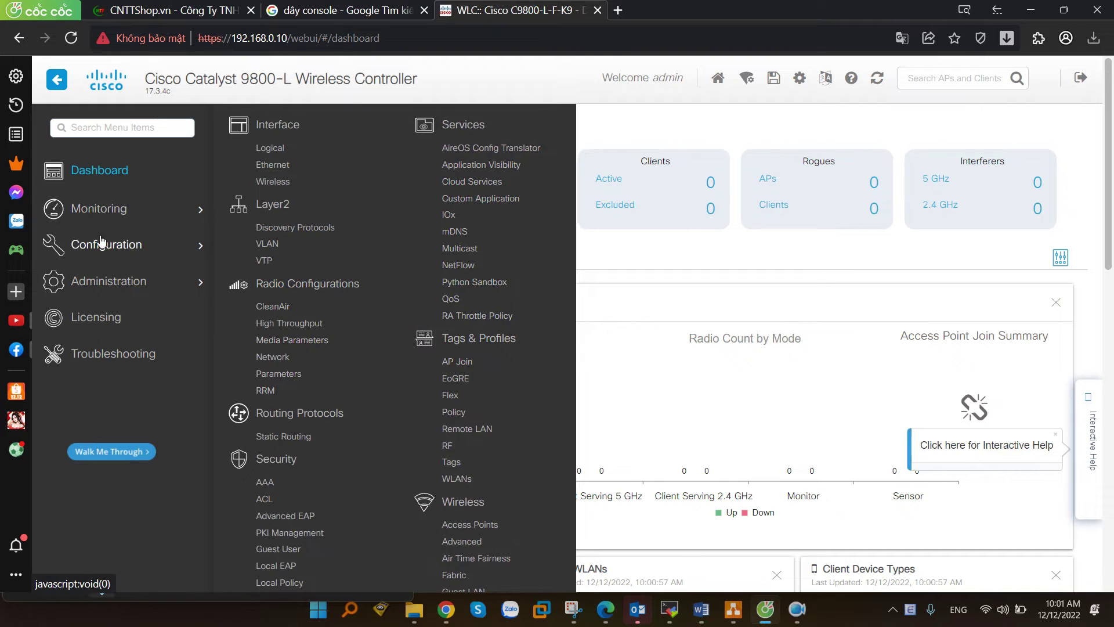
pyautogui.click(270, 149)
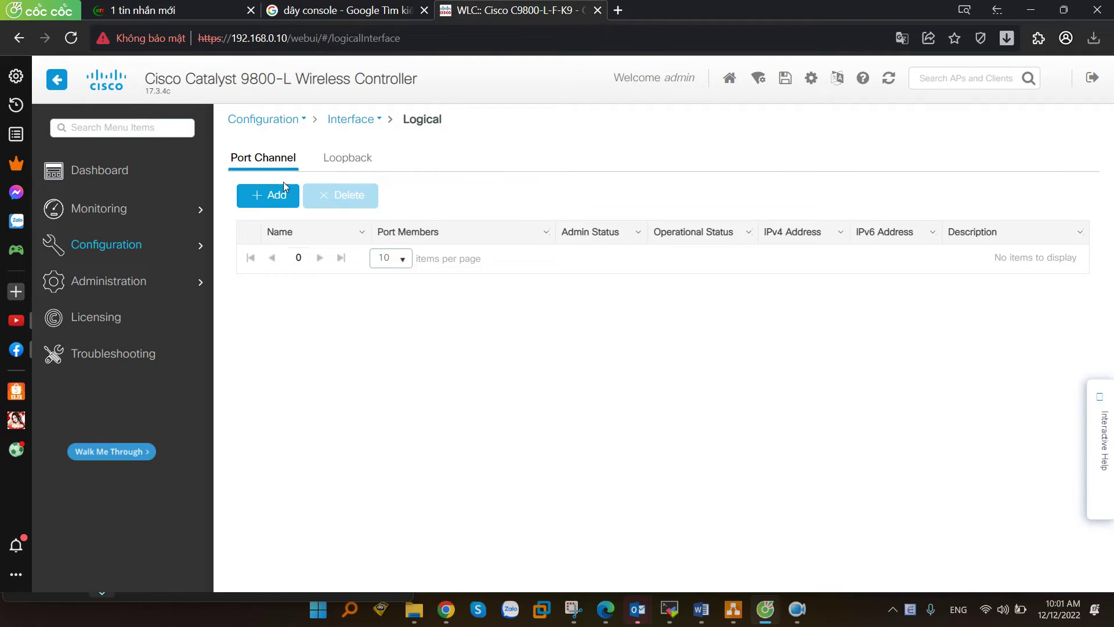
# Start a port channel 10 draft with Layer 3 IPv4 addressing.
pyautogui.click(273, 197)
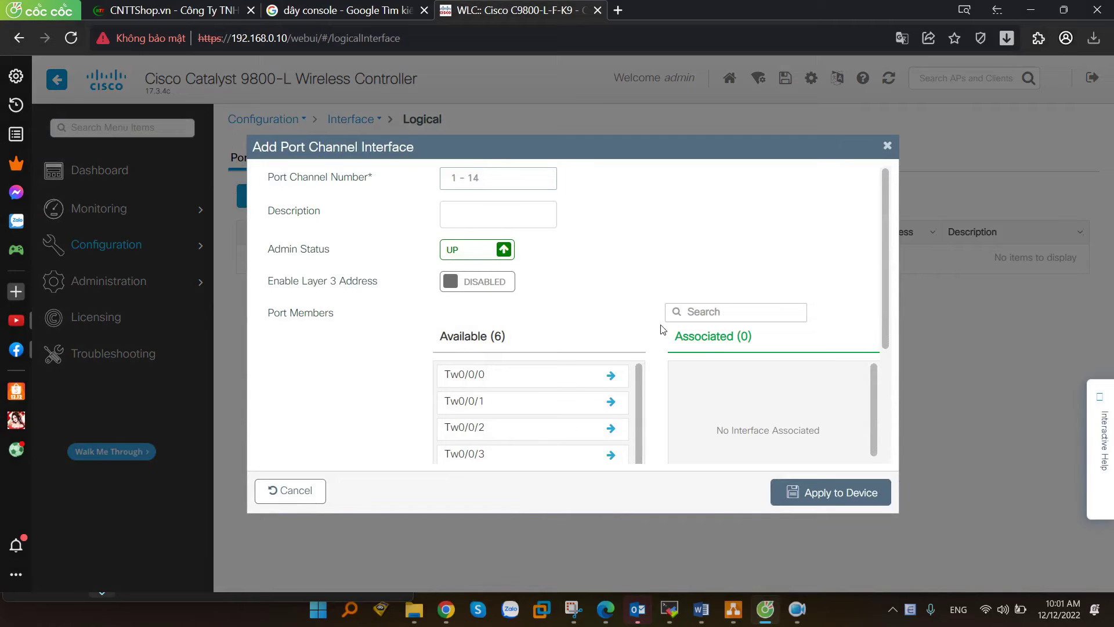
pyautogui.click(486, 180)
pyautogui.write('10')
pyautogui.tripleClick(378, 285)
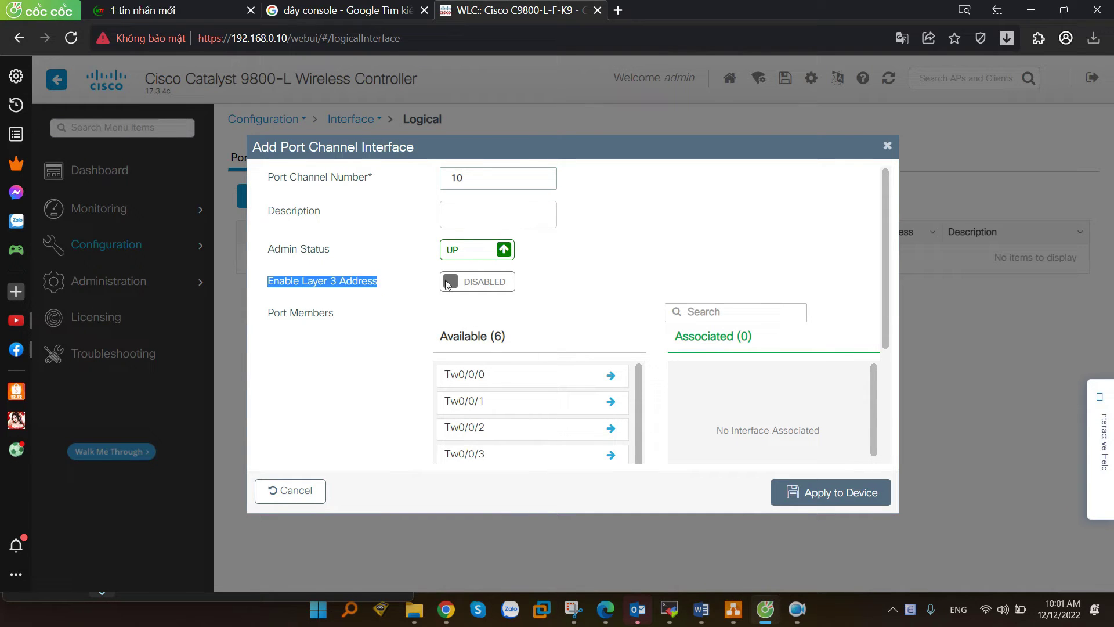
pyautogui.click(494, 282)
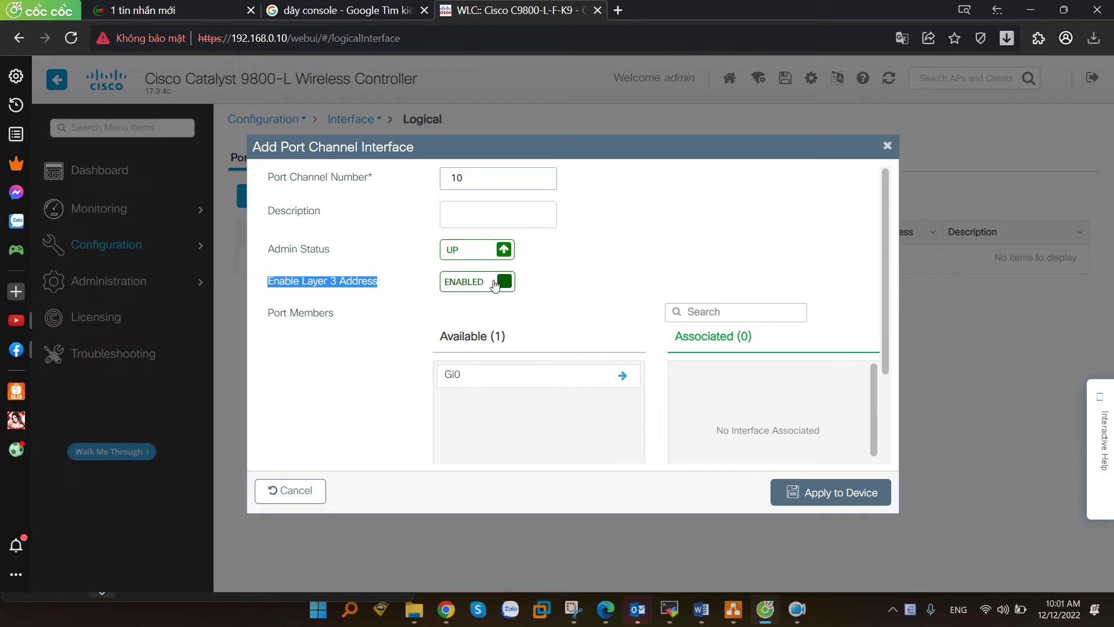
pyautogui.scroll(-2, 546, 319)
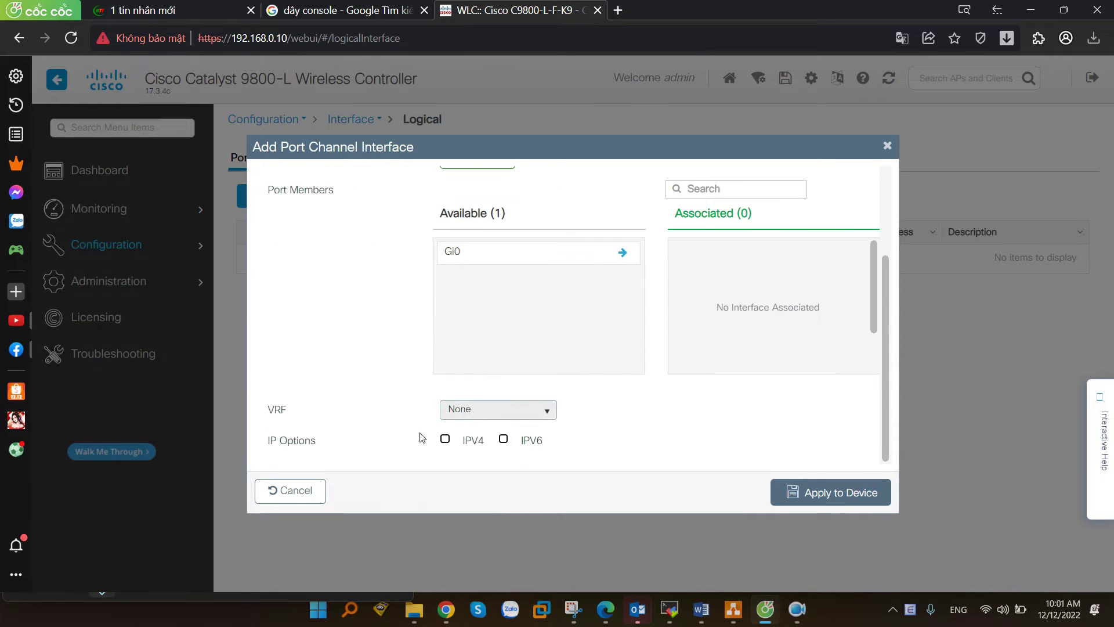
pyautogui.click(445, 439)
pyautogui.scroll(-2, 568, 422)
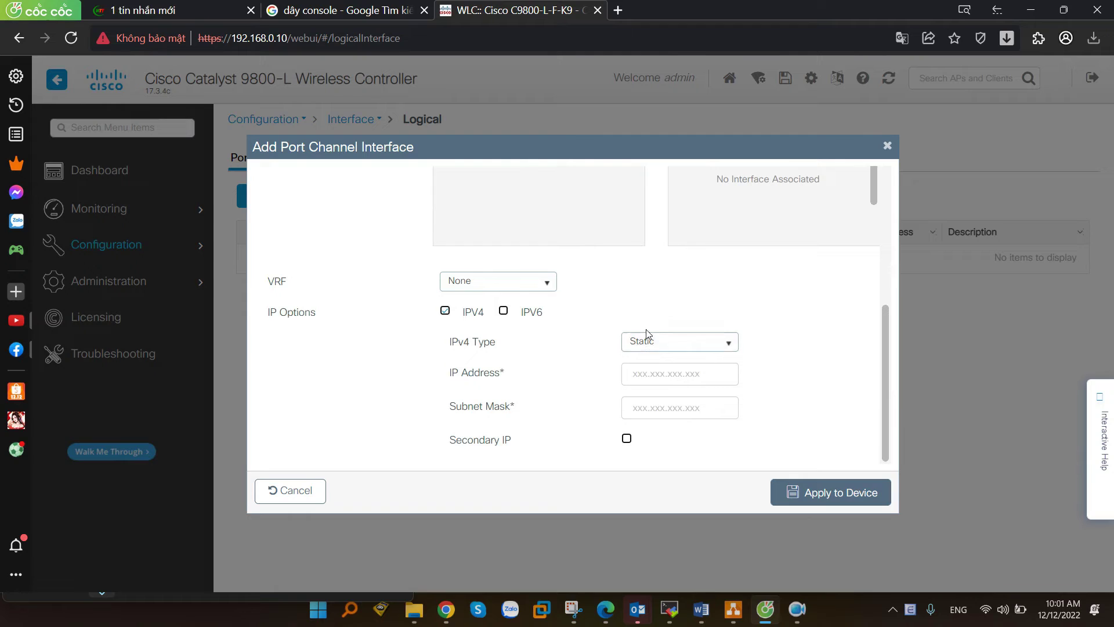
pyautogui.click(693, 375)
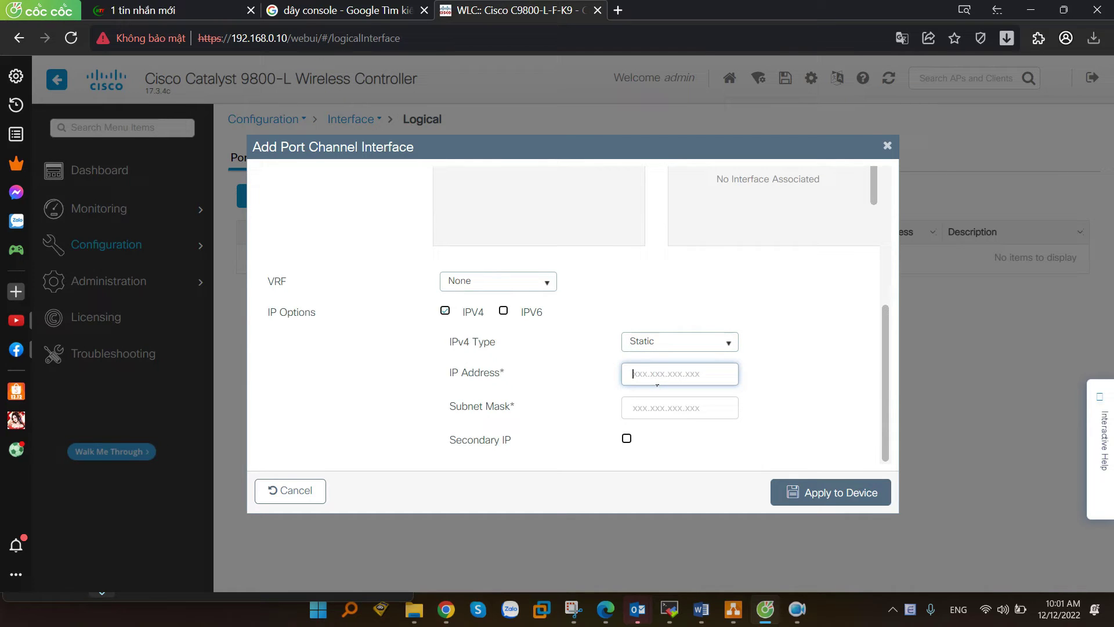
pyautogui.scroll(3, 577, 370)
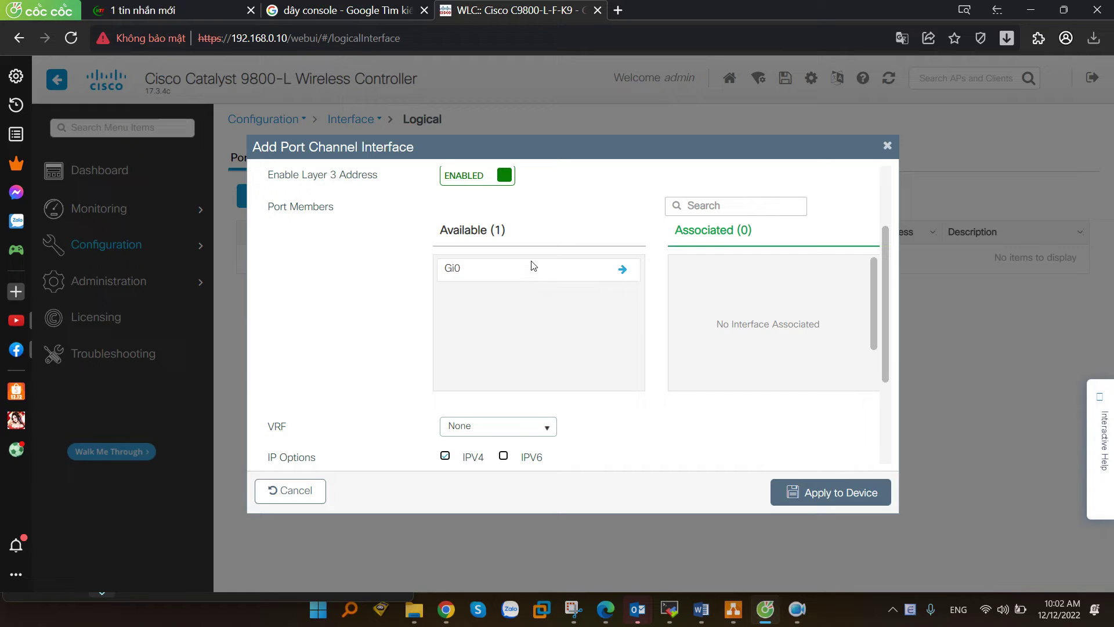
pyautogui.scroll(2, 530, 287)
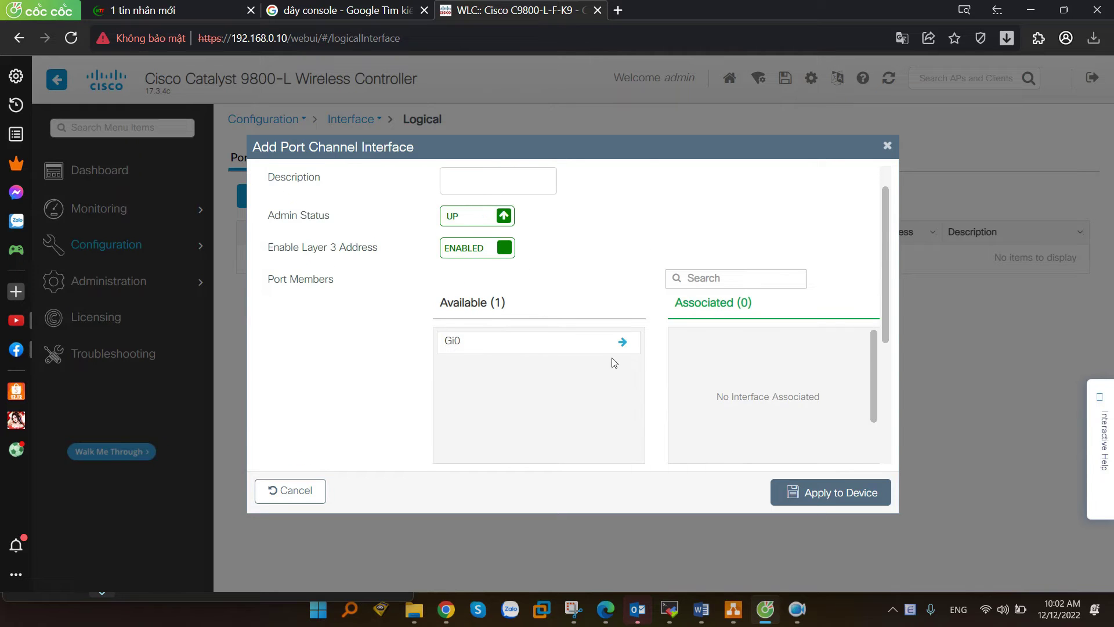
pyautogui.scroll(-2, 580, 333)
# Add Gi0, turn Layer 3 back off, and add Tw0/0/0 and Tw0/0/1 as members.
pyautogui.click(622, 270)
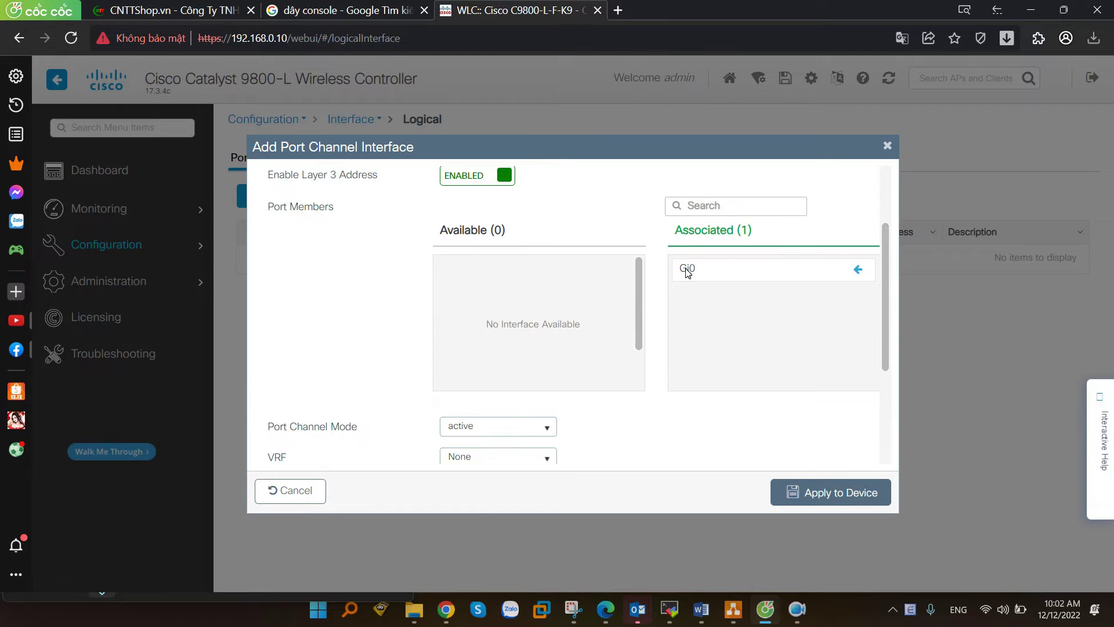
pyautogui.scroll(3, 537, 298)
pyautogui.click(468, 282)
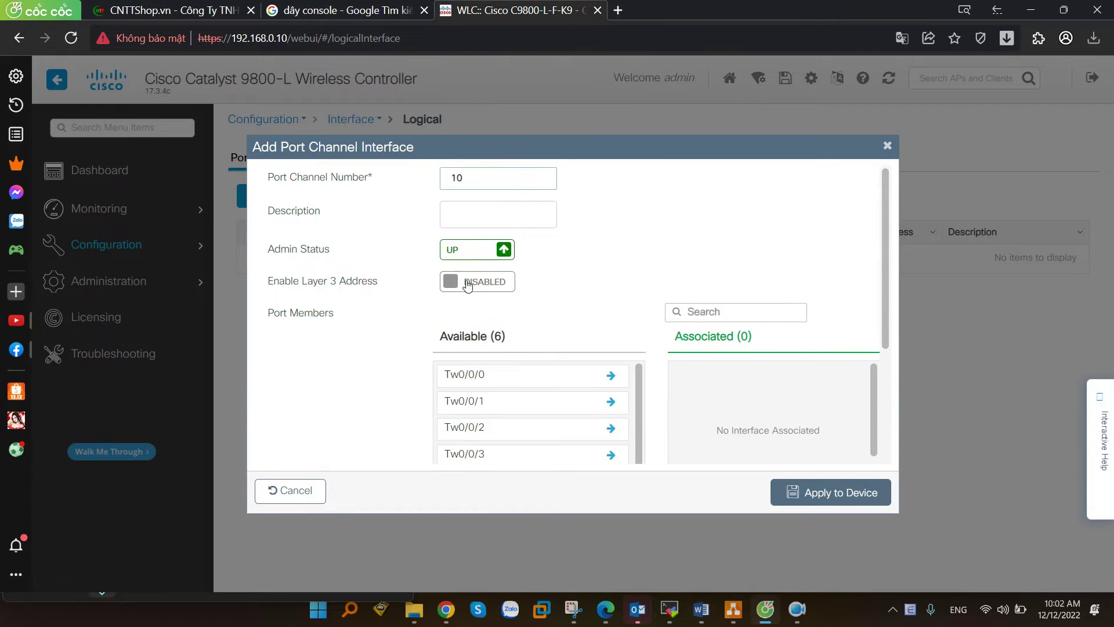
pyautogui.scroll(-3, 627, 298)
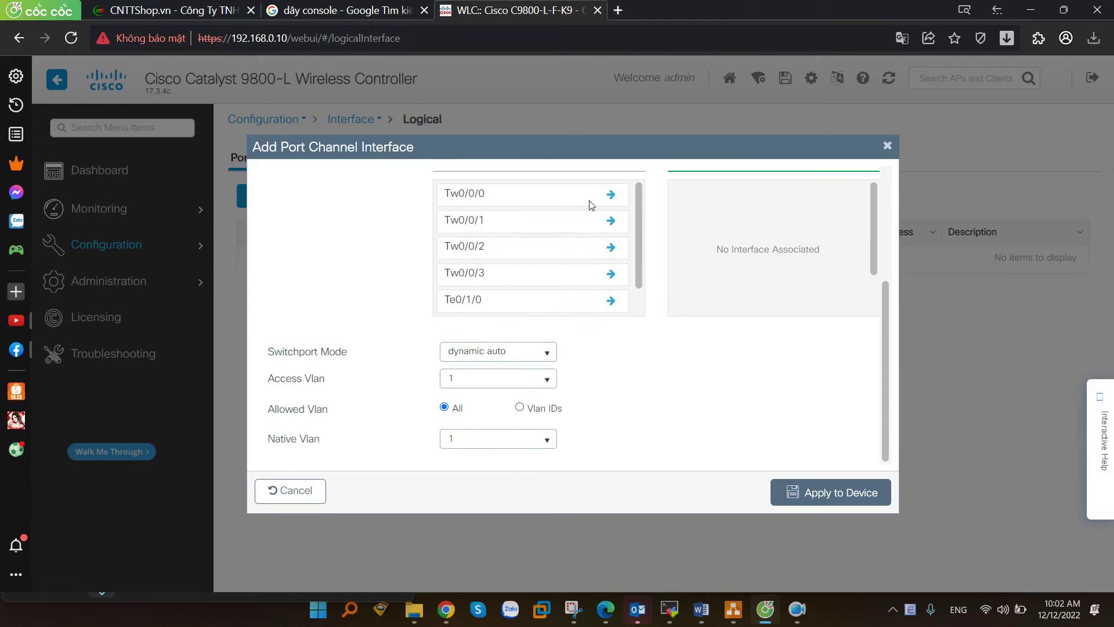
pyautogui.click(611, 194)
pyautogui.click(612, 195)
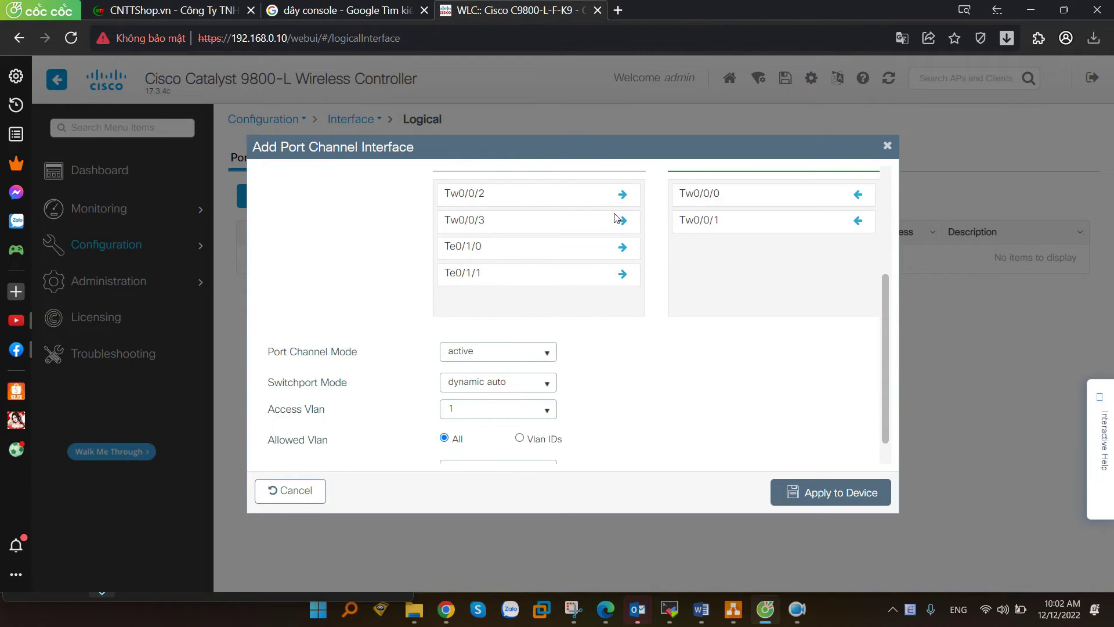
pyautogui.scroll(-1, 533, 363)
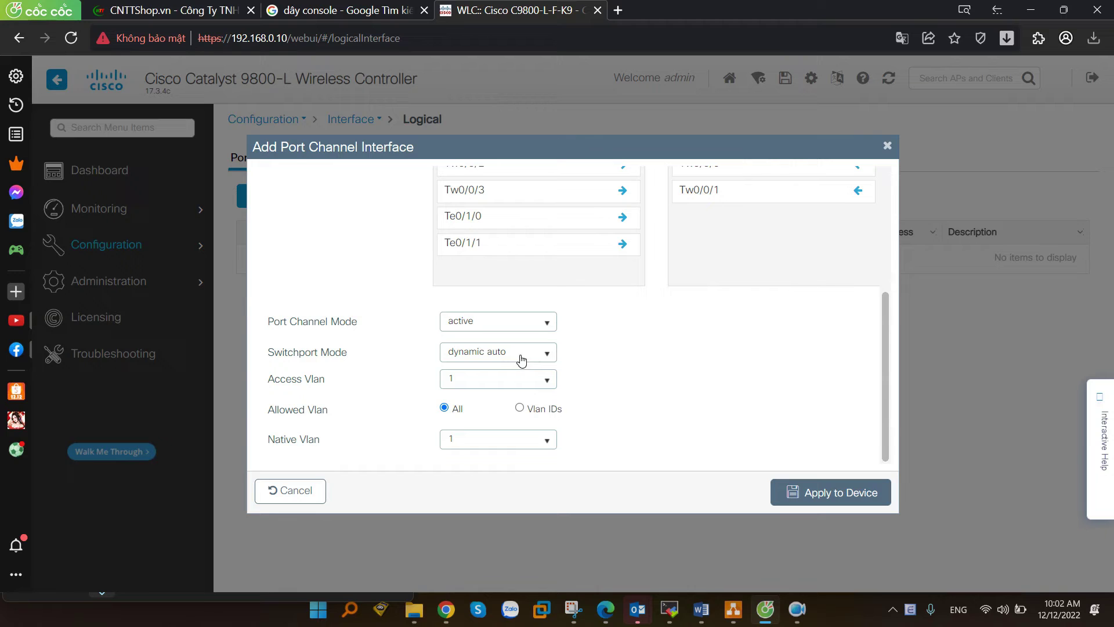
# Keep port channel mode active and switchport mode dynamic auto, then discard the draft.
pyautogui.click(485, 326)
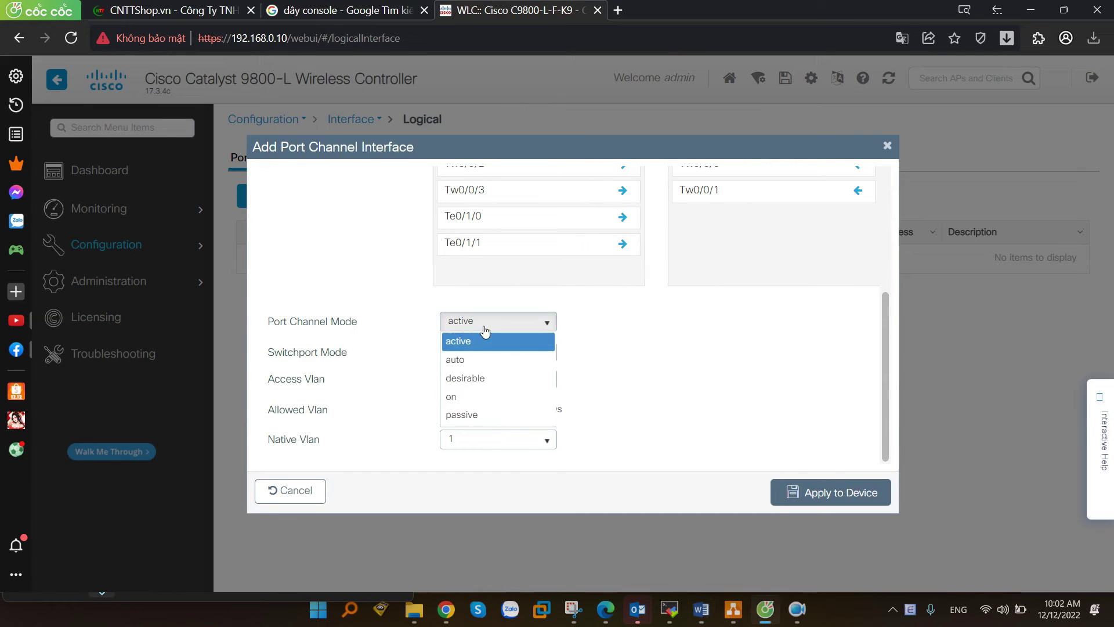
pyautogui.click(485, 341)
pyautogui.click(482, 360)
pyautogui.click(482, 360)
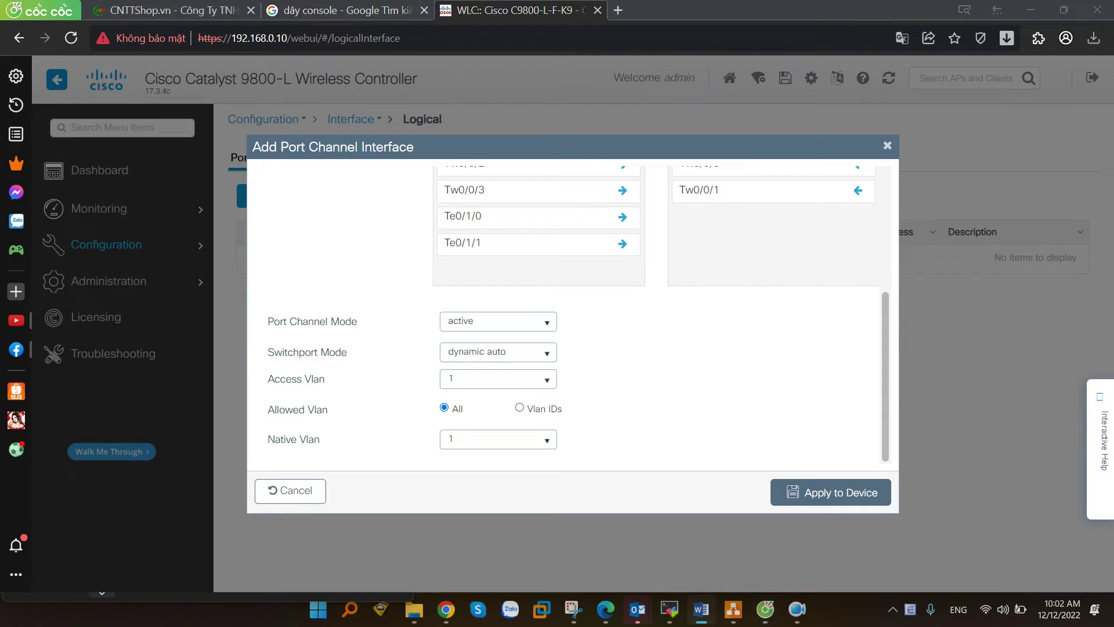
pyautogui.scroll(10, 378, 298)
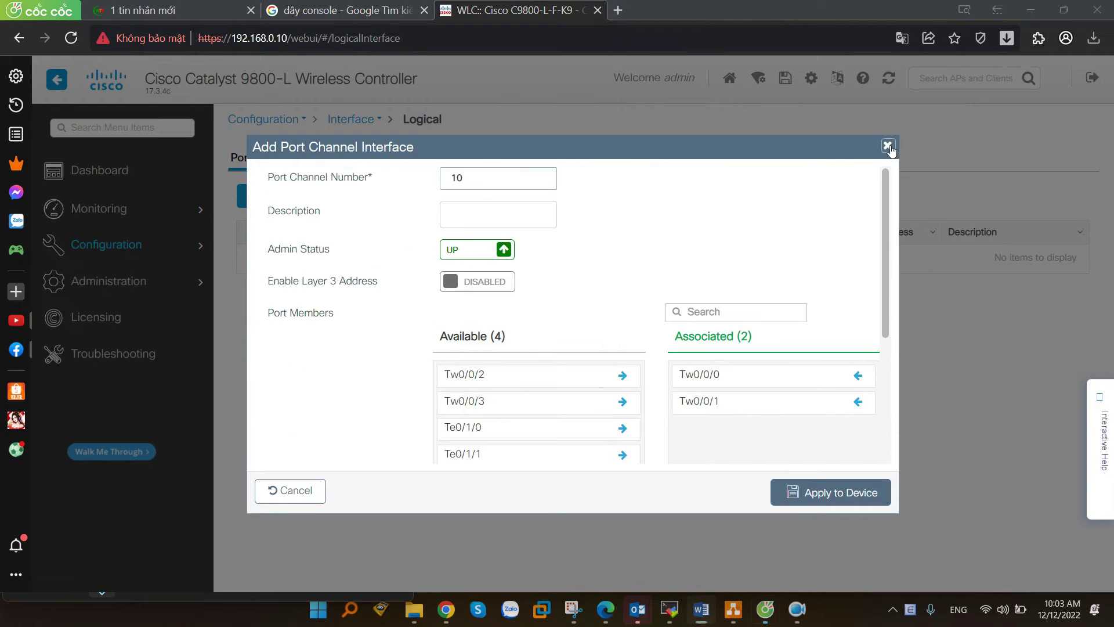
pyautogui.click(888, 146)
pyautogui.moveTo(174, 243)
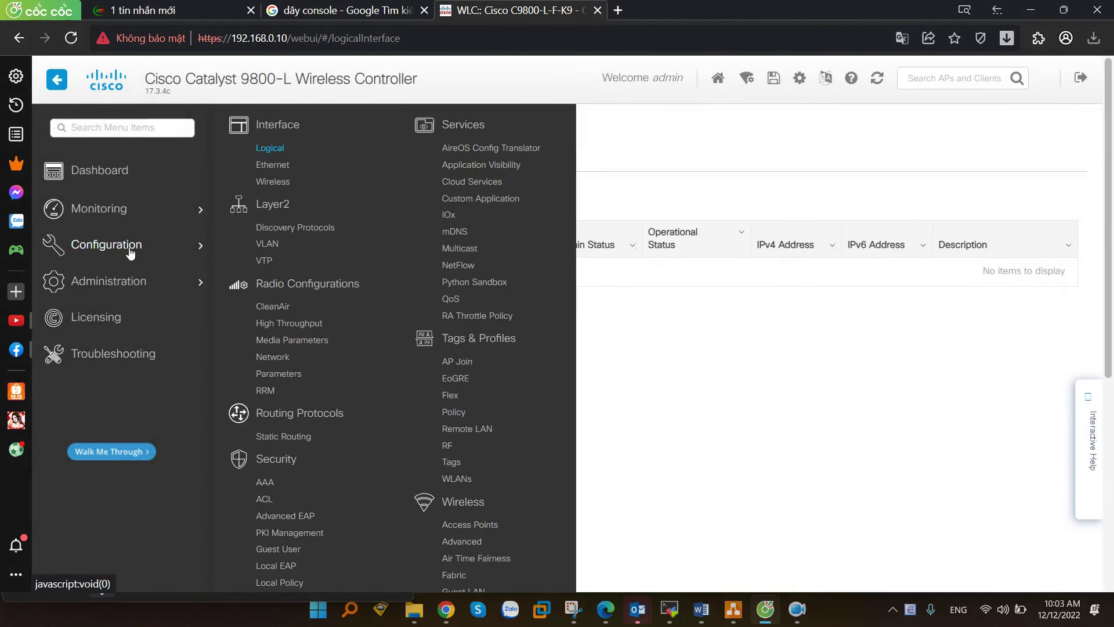
# In Ethernet interfaces, inspect TwoGigabitEthernet0/0/1's Layer 3 IPv4 address options.
pyautogui.click(274, 166)
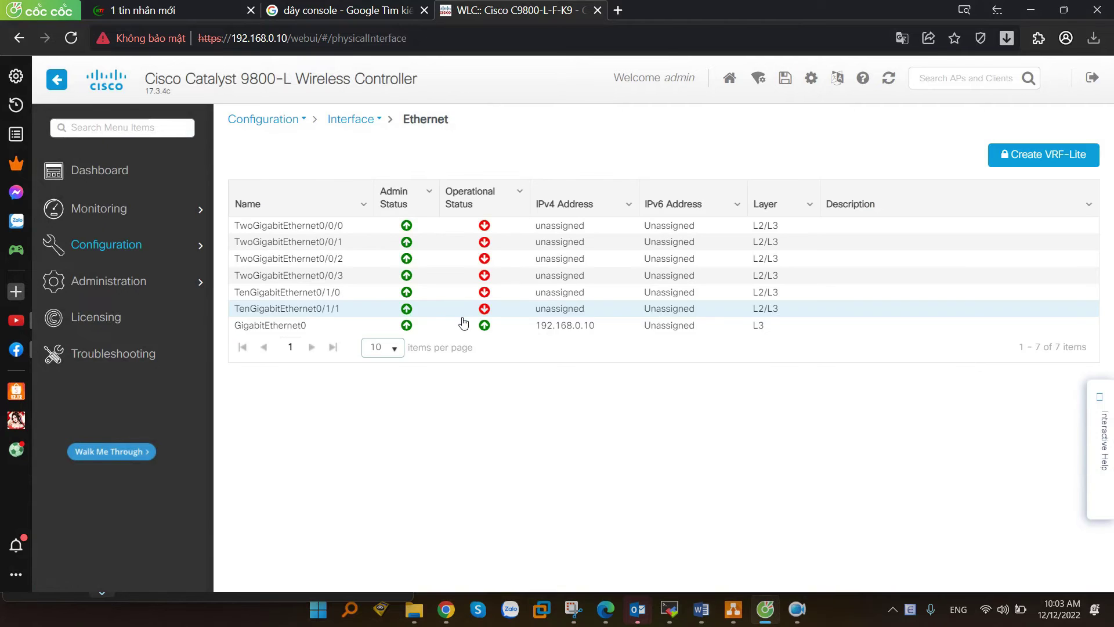
pyautogui.click(752, 330)
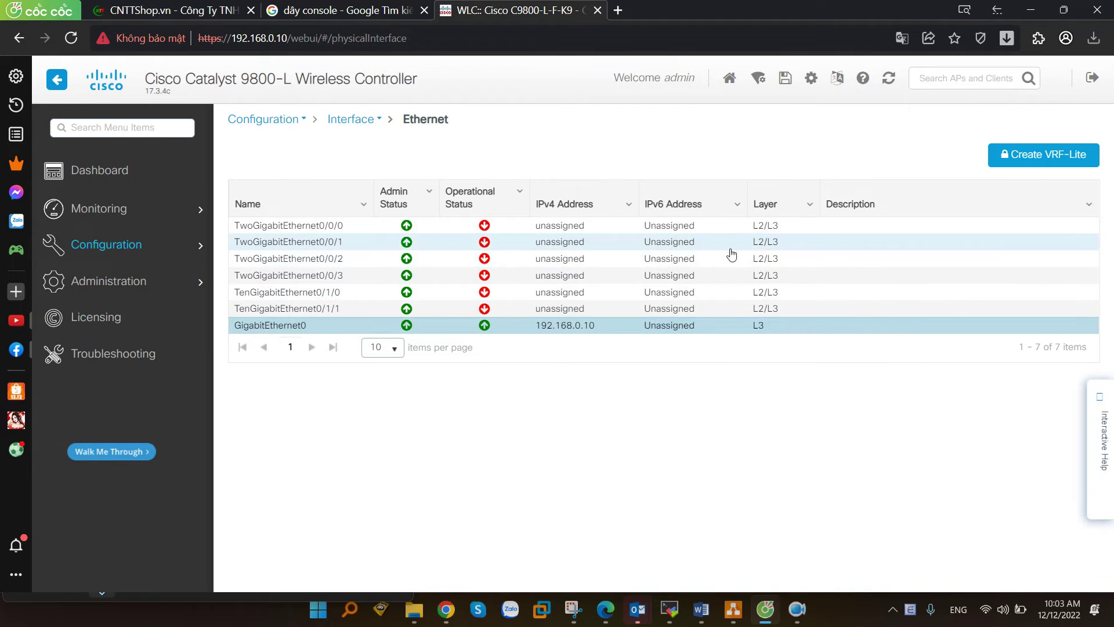
pyautogui.click(342, 242)
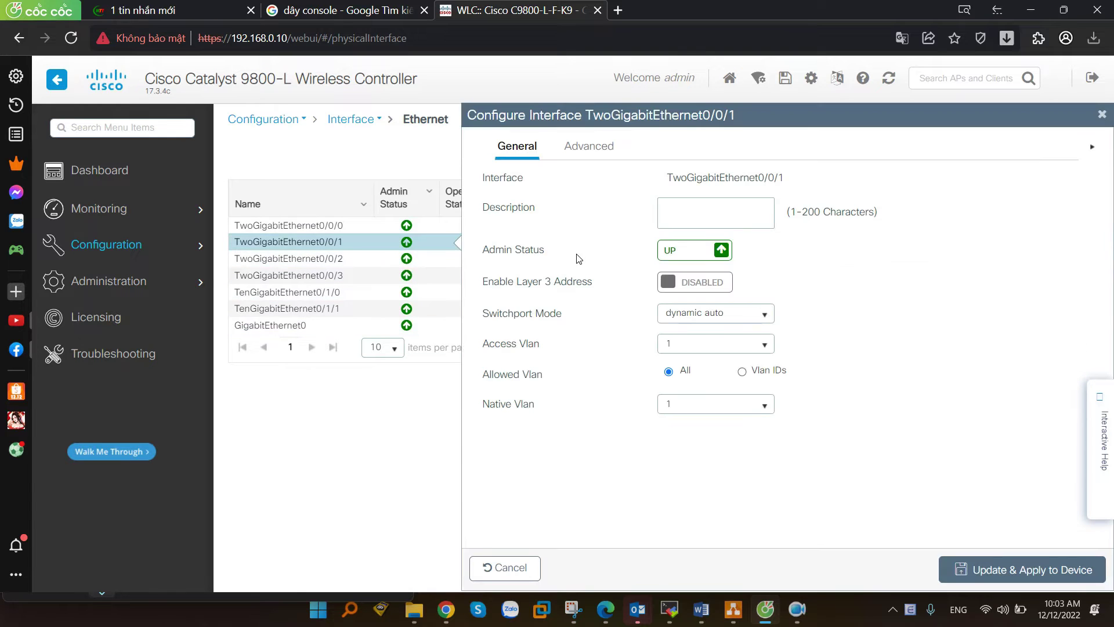
pyautogui.click(702, 286)
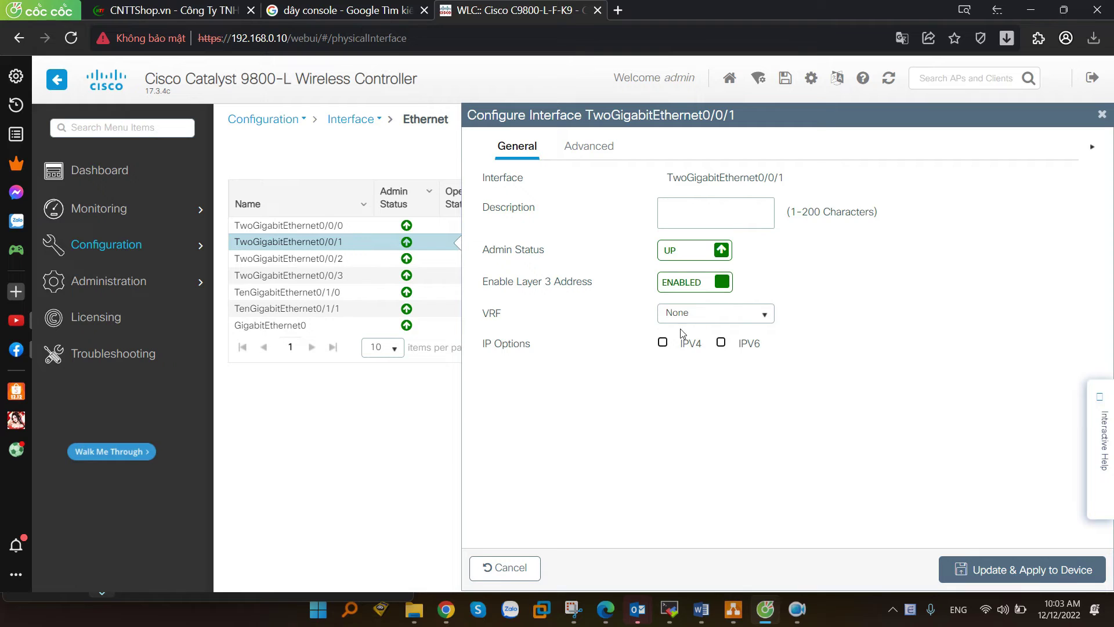
pyautogui.click(663, 343)
pyautogui.click(882, 417)
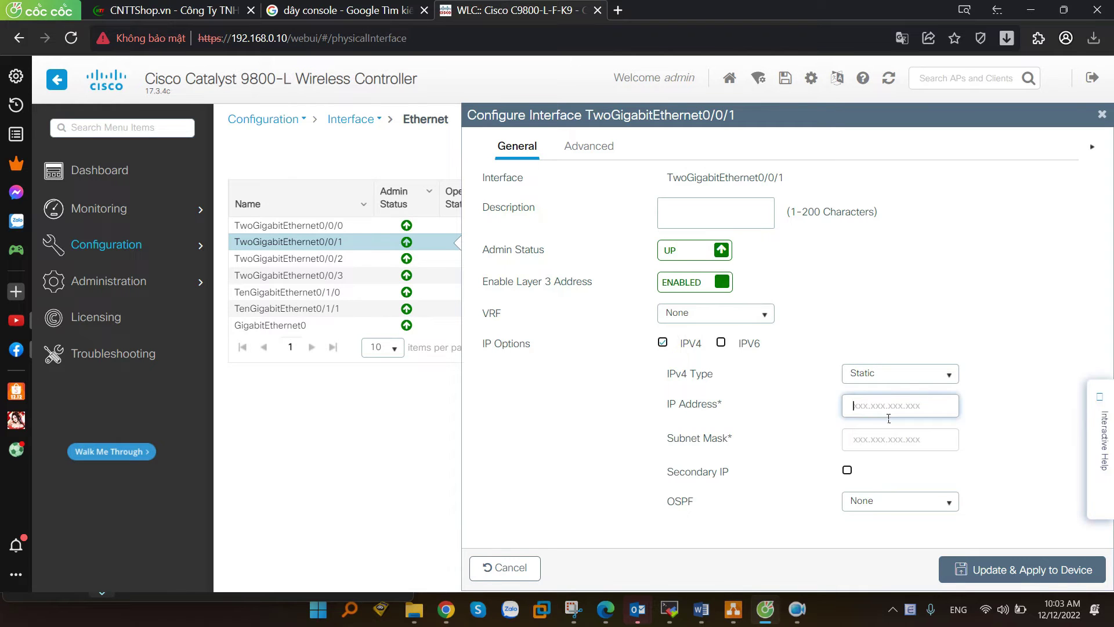
# Go to Configuration > Interface > Wireless to view Vlan1 at 10.10.10.46.
pyautogui.hotkey('alt', 'Tab')
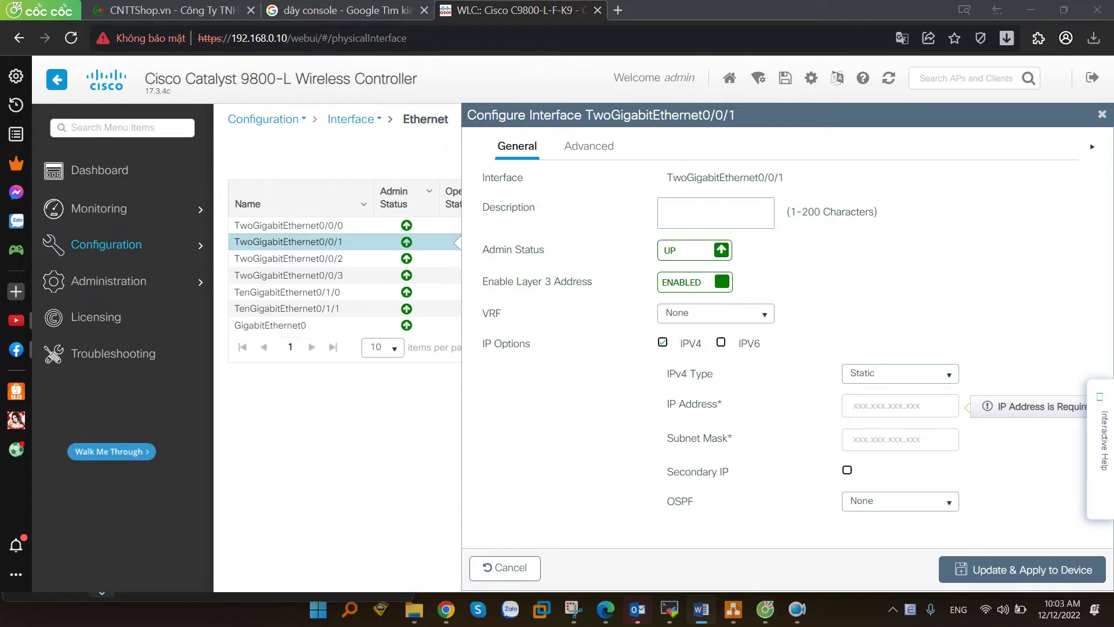
pyautogui.hotkey('alt', 'Tab')
pyautogui.moveTo(124, 247)
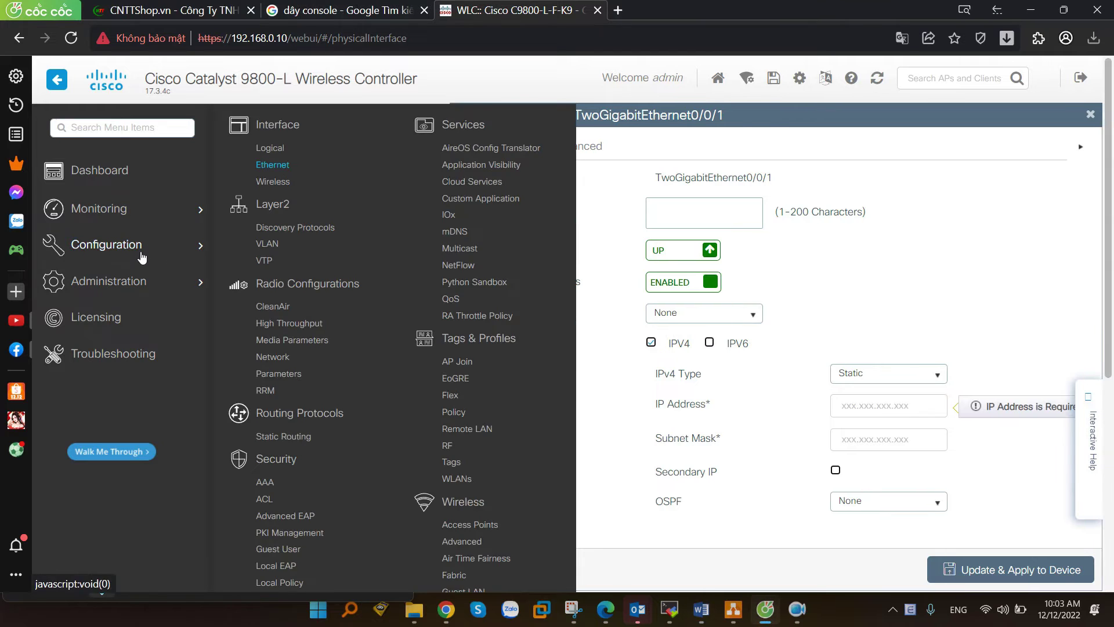
pyautogui.click(287, 186)
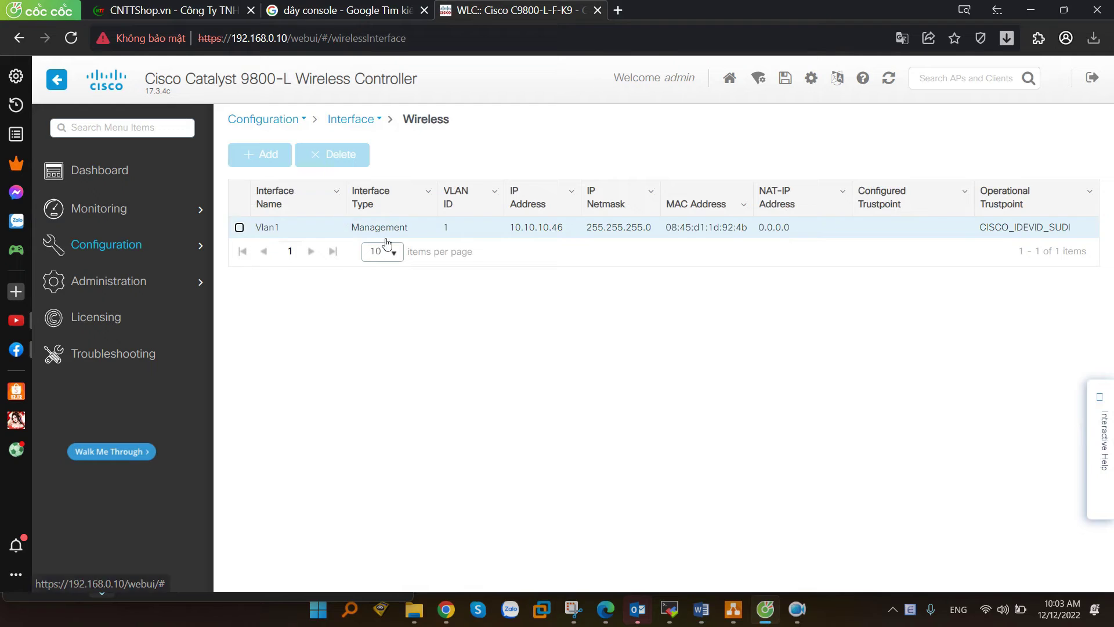
# Check the Vlan1 management interface without changes, then go to the WLANs list under Tags & Profiles.
pyautogui.doubleClick(521, 233)
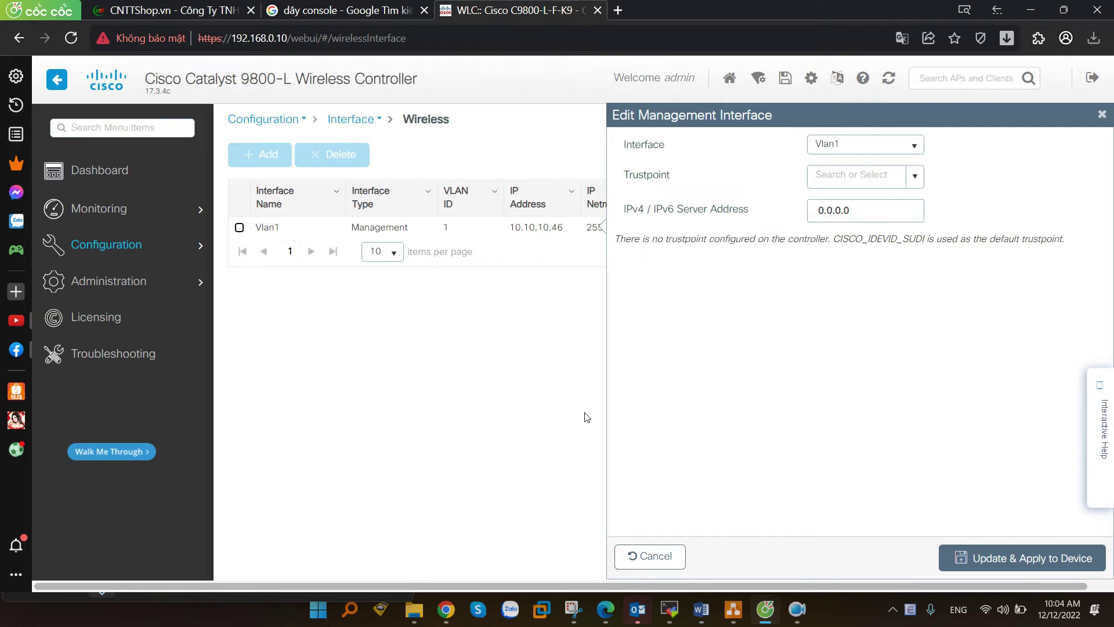
pyautogui.click(649, 555)
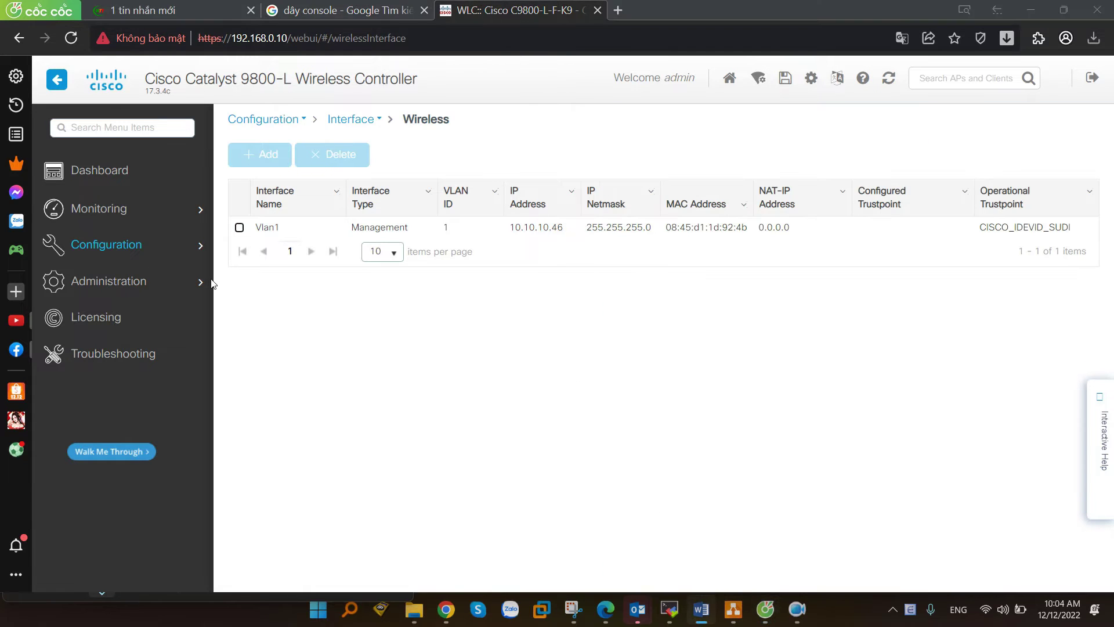
pyautogui.click(126, 248)
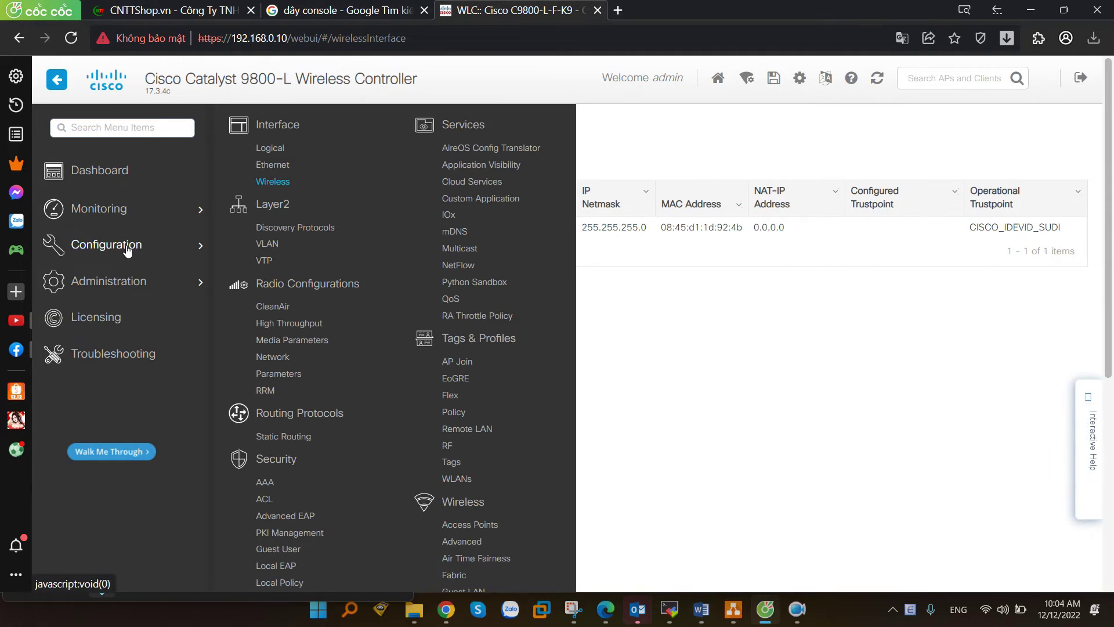
pyautogui.click(455, 479)
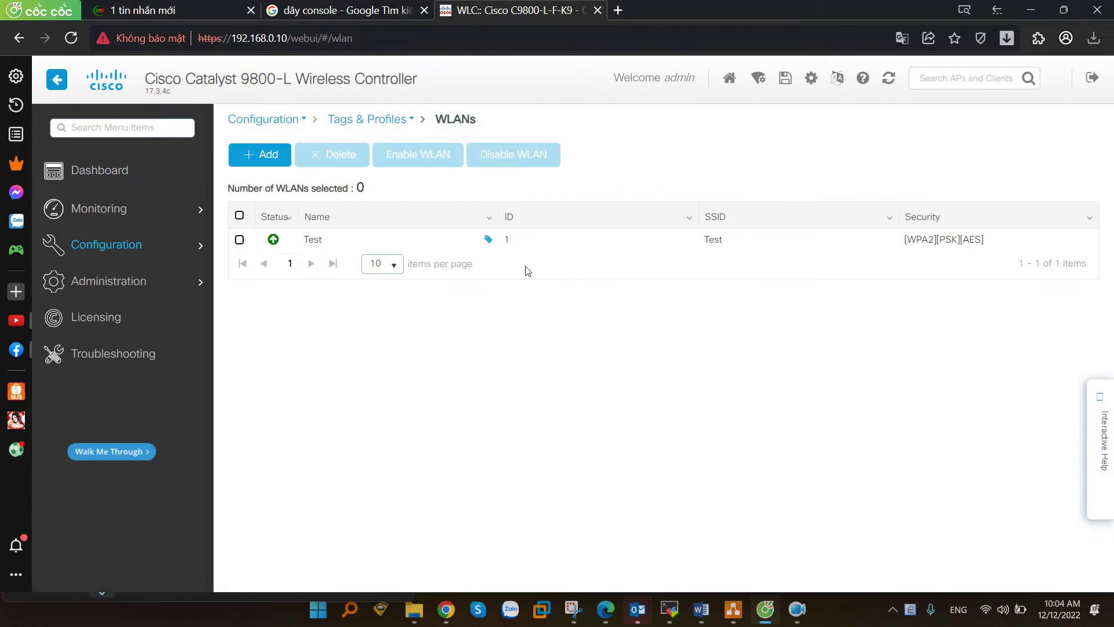
# Reopen the Test WLAN and view its policy tag mapping: default-policy-tag to default-policy-profile.
pyautogui.click(393, 242)
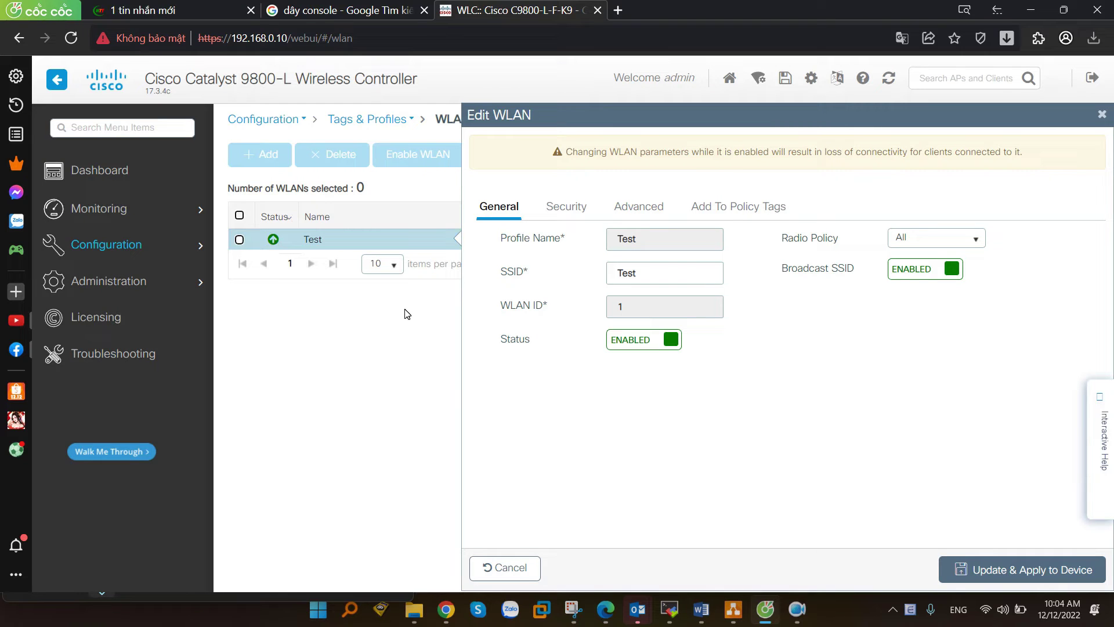
pyautogui.click(500, 567)
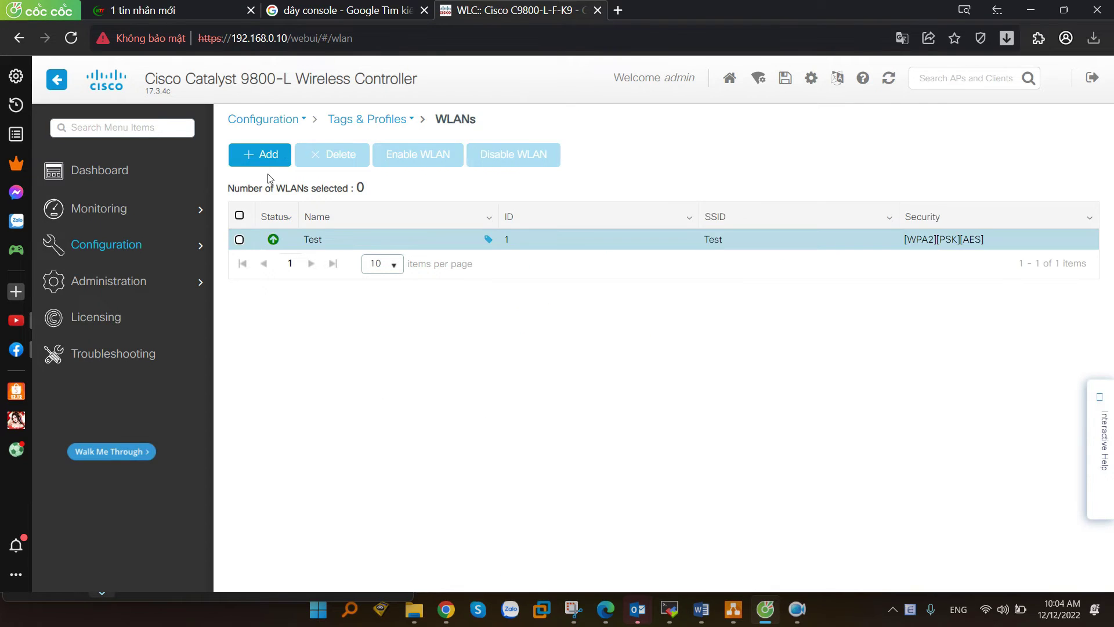
pyautogui.click(269, 155)
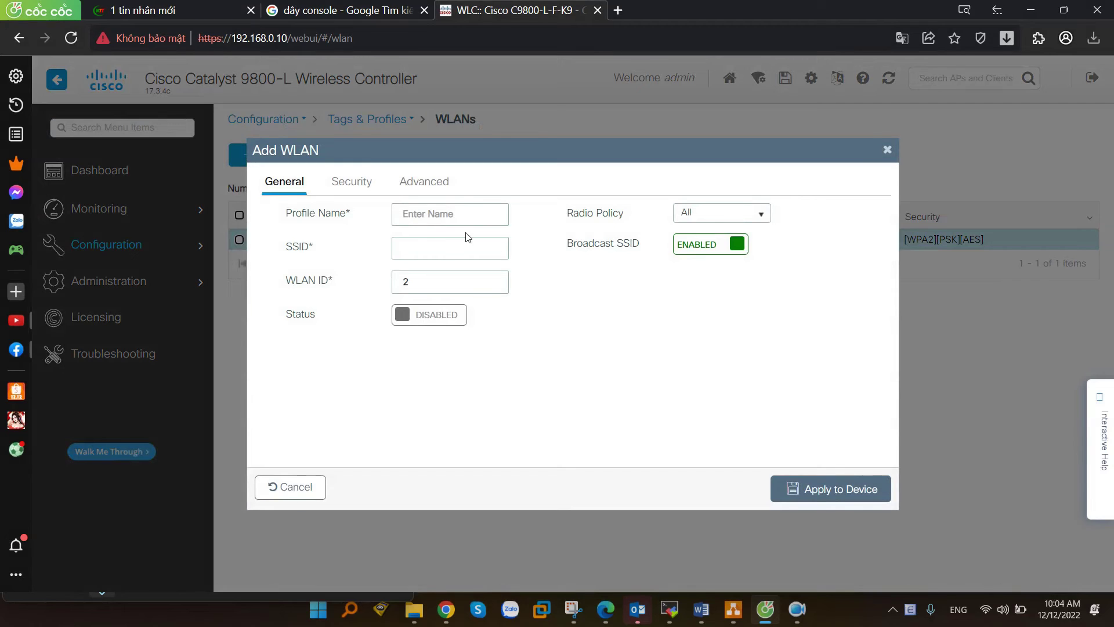
pyautogui.press('Escape')
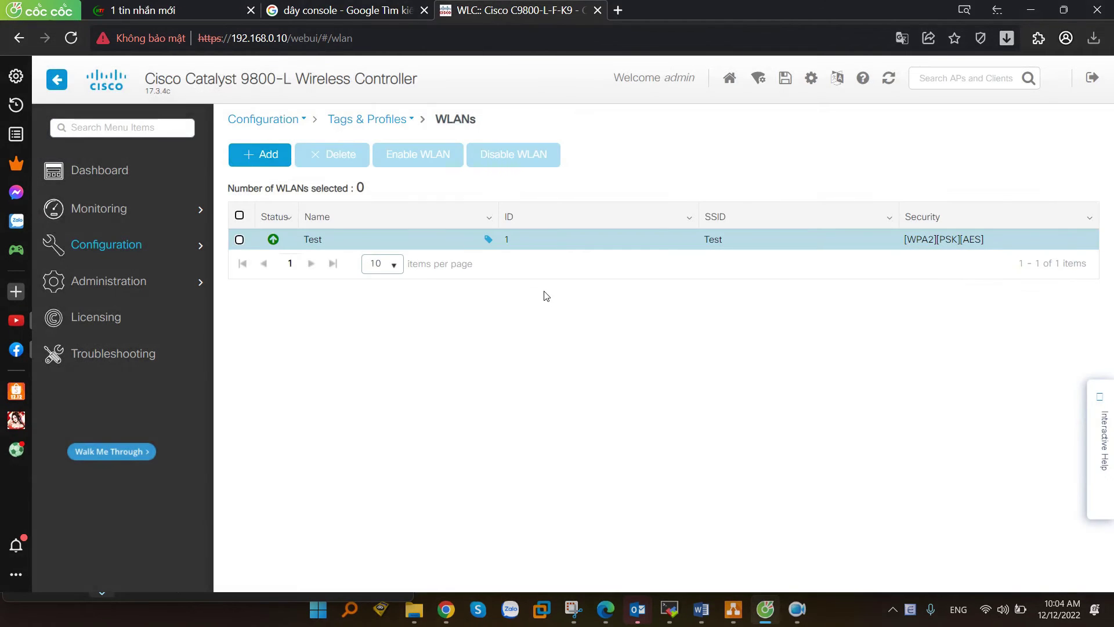
pyautogui.click(318, 240)
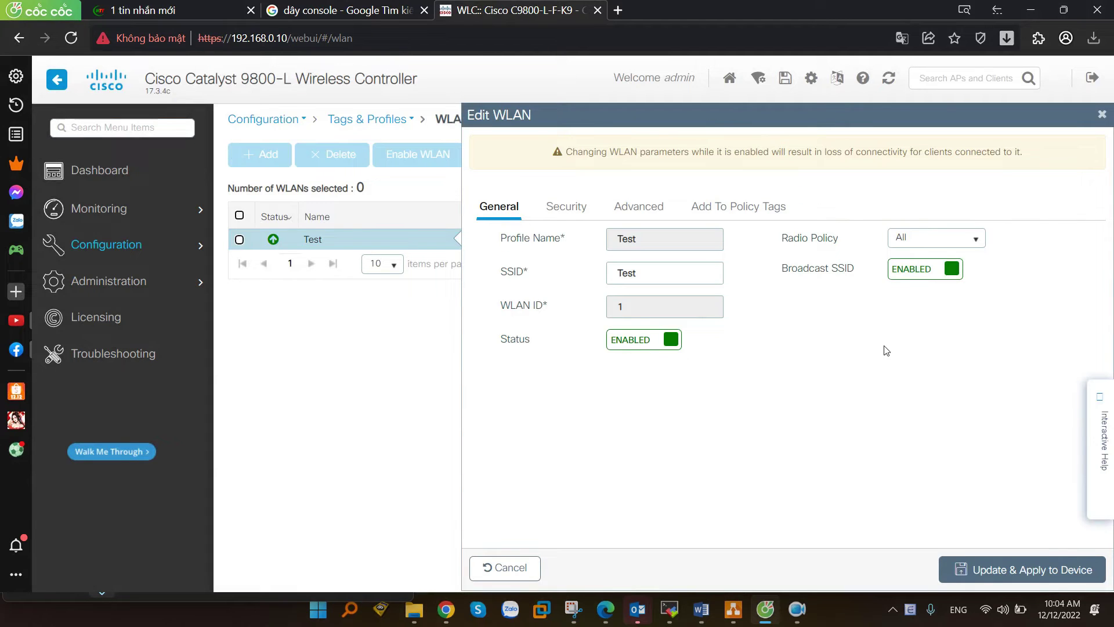
pyautogui.click(741, 208)
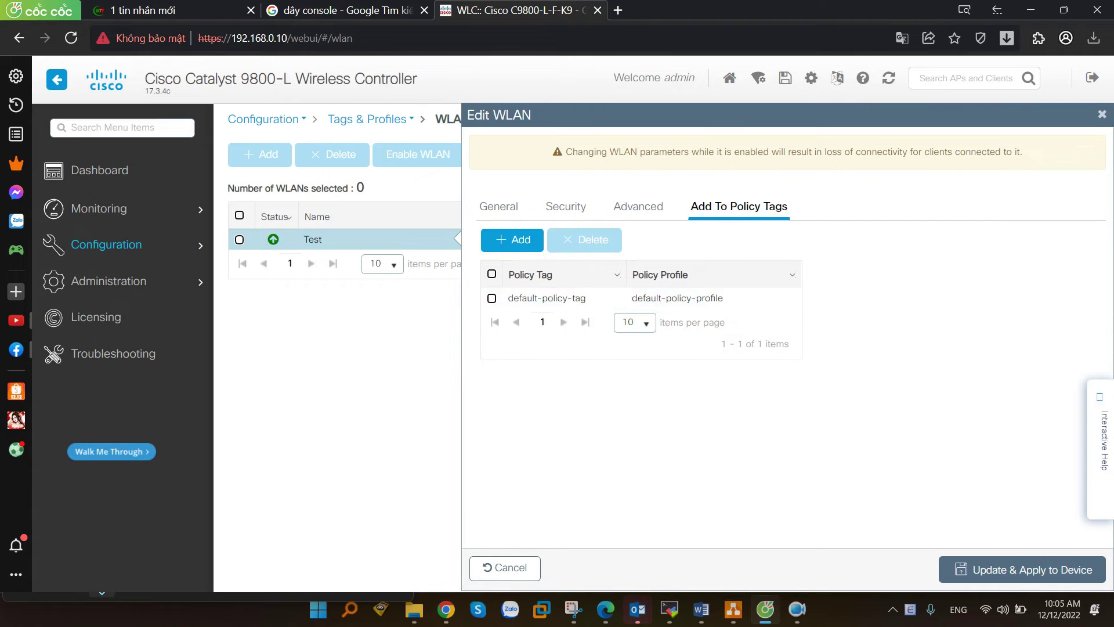
# Leave the default-policy-tag mapping unchanged and apply the Test WLAN configuration to the device.
pyautogui.hotkey('alt', 'Tab')
pyautogui.click(492, 298)
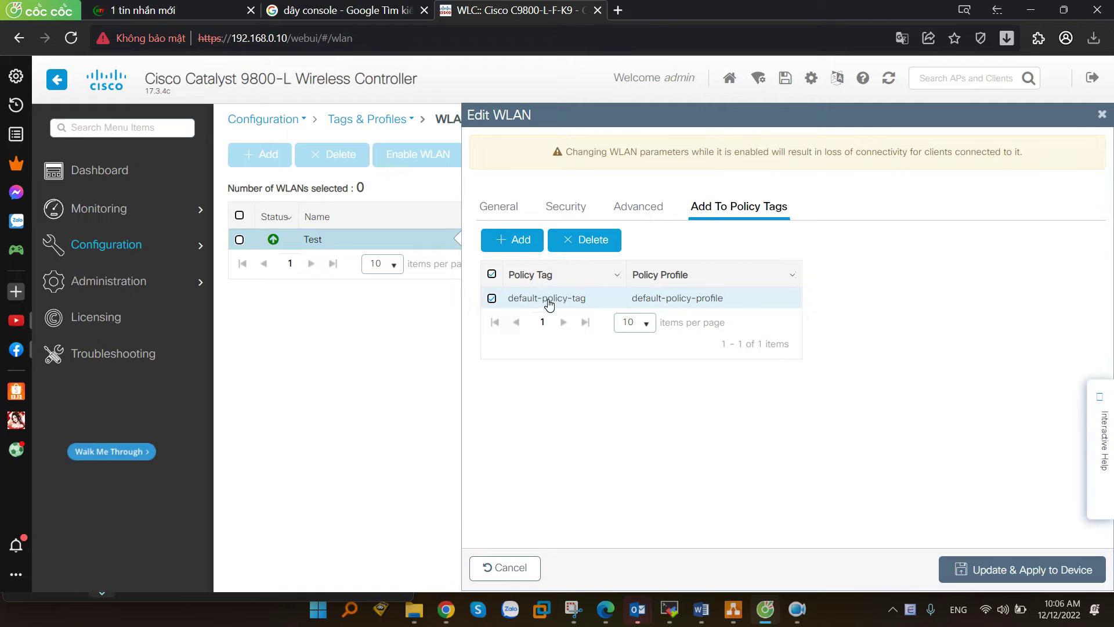
pyautogui.doubleClick(549, 302)
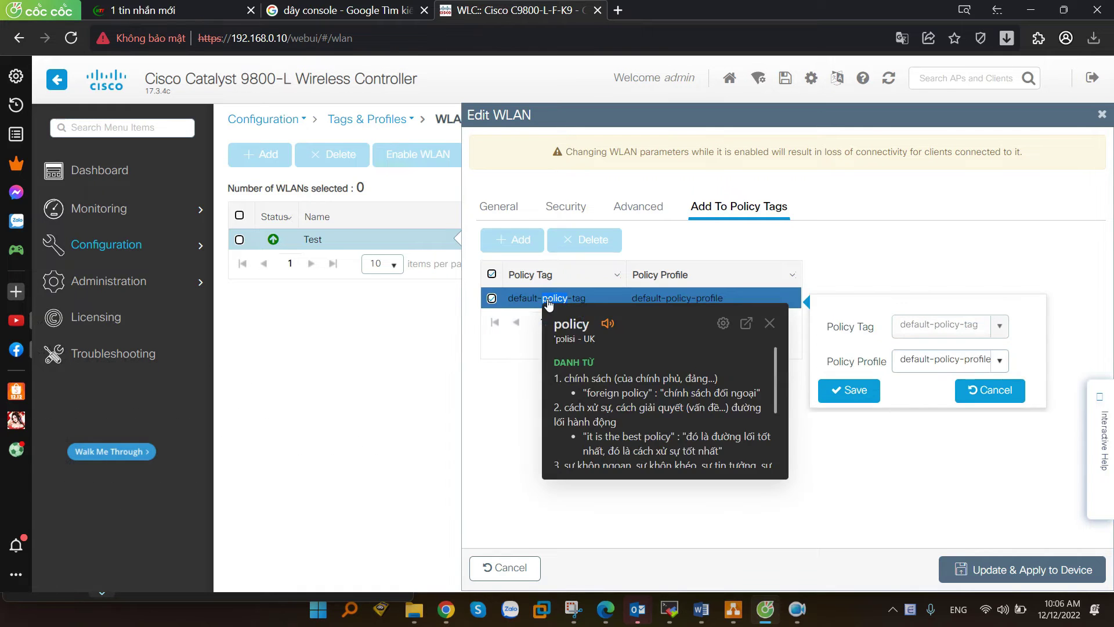
pyautogui.click(765, 327)
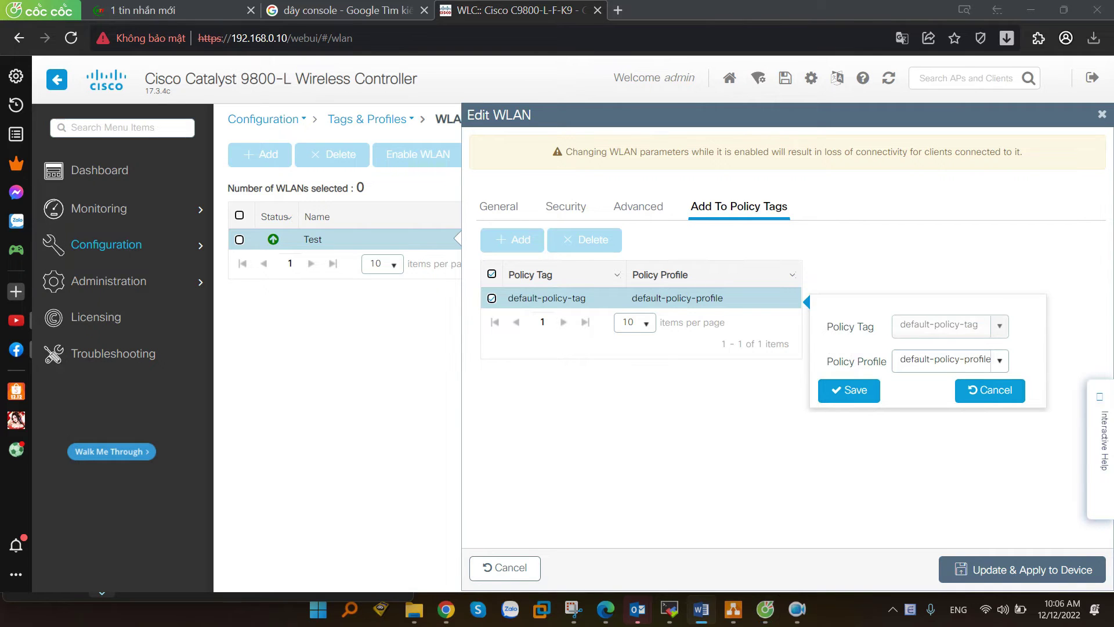
pyautogui.click(563, 301)
pyautogui.click(1004, 572)
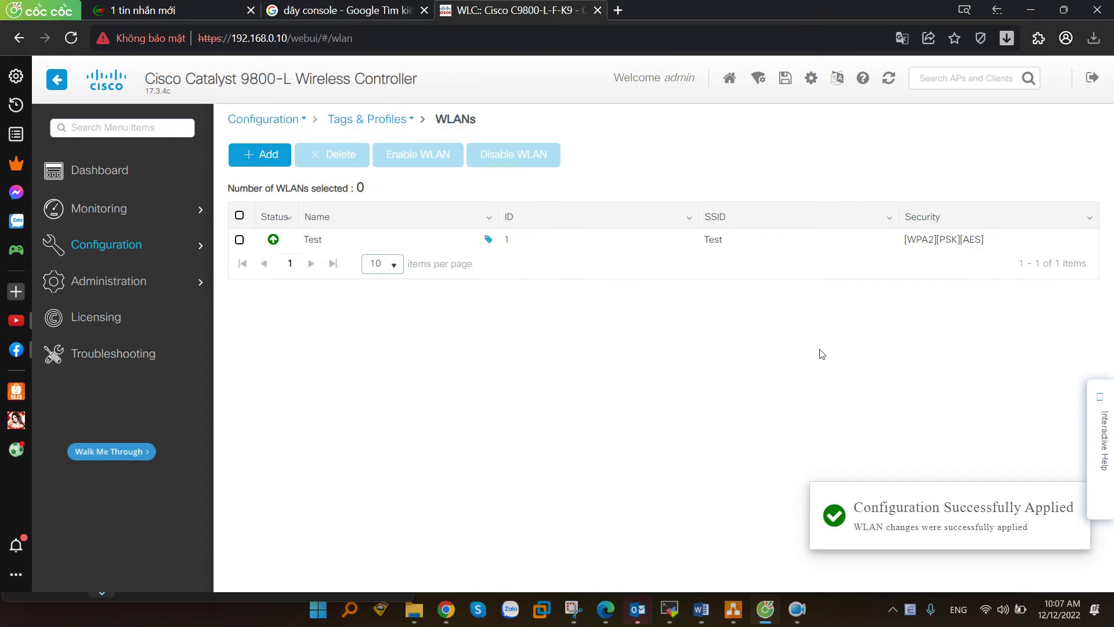
# Switch over to the Word document window.
pyautogui.click(701, 609)
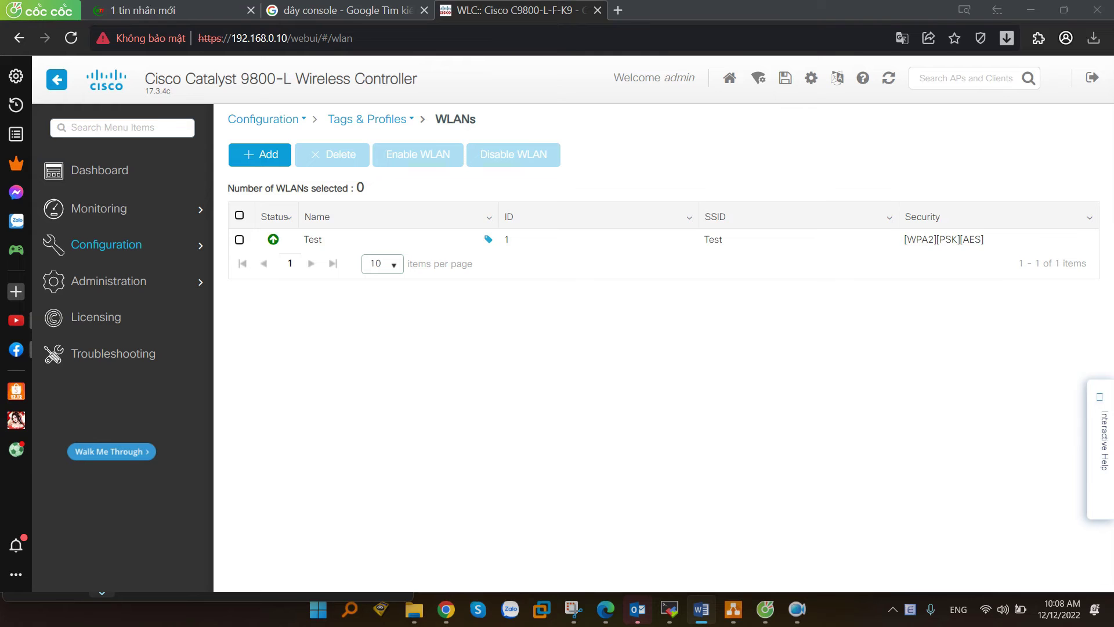
# Load software.cisco.com in a new tab, dismiss the cookie notice, and follow Create account under For customers.
pyautogui.click(622, 10)
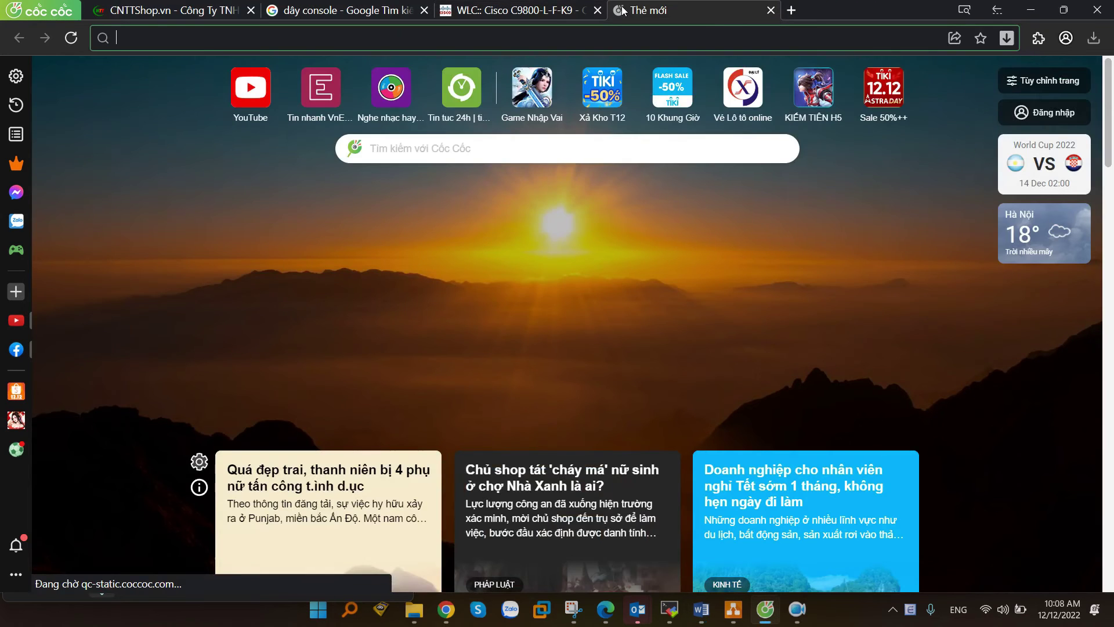
pyautogui.write('softwar')
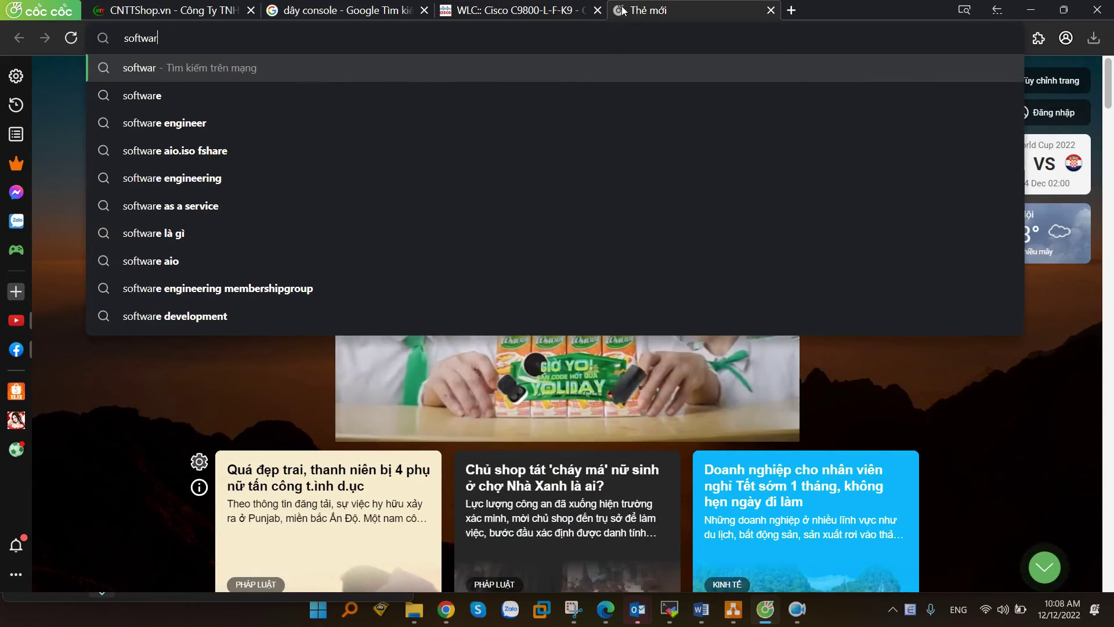
pyautogui.write('e.cisco.com')
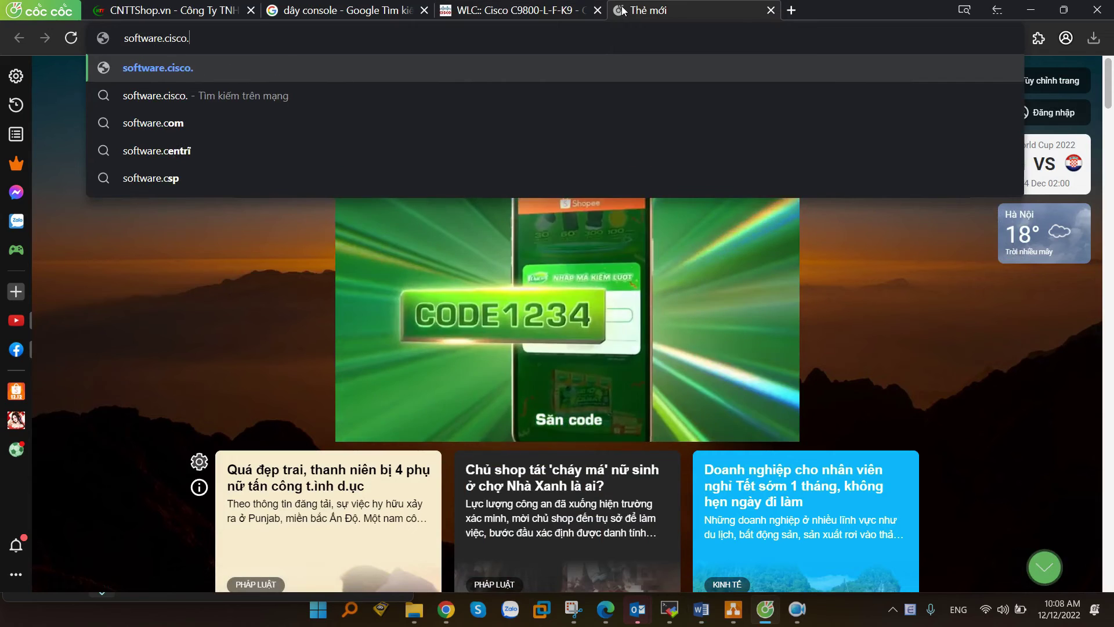
pyautogui.press('Return')
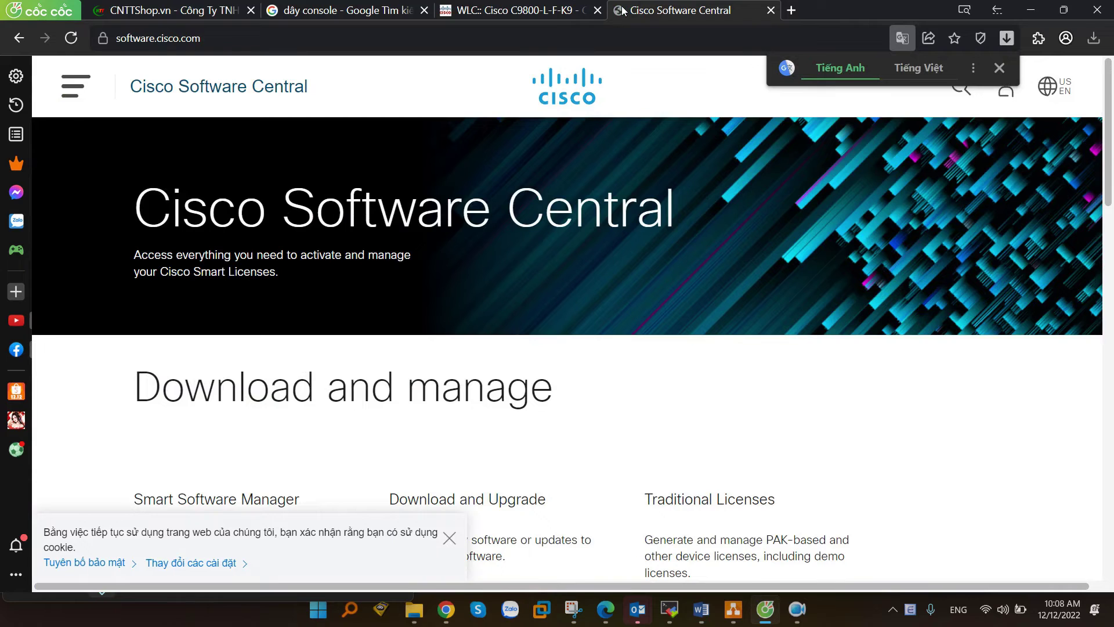
pyautogui.scroll(-8, 530, 275)
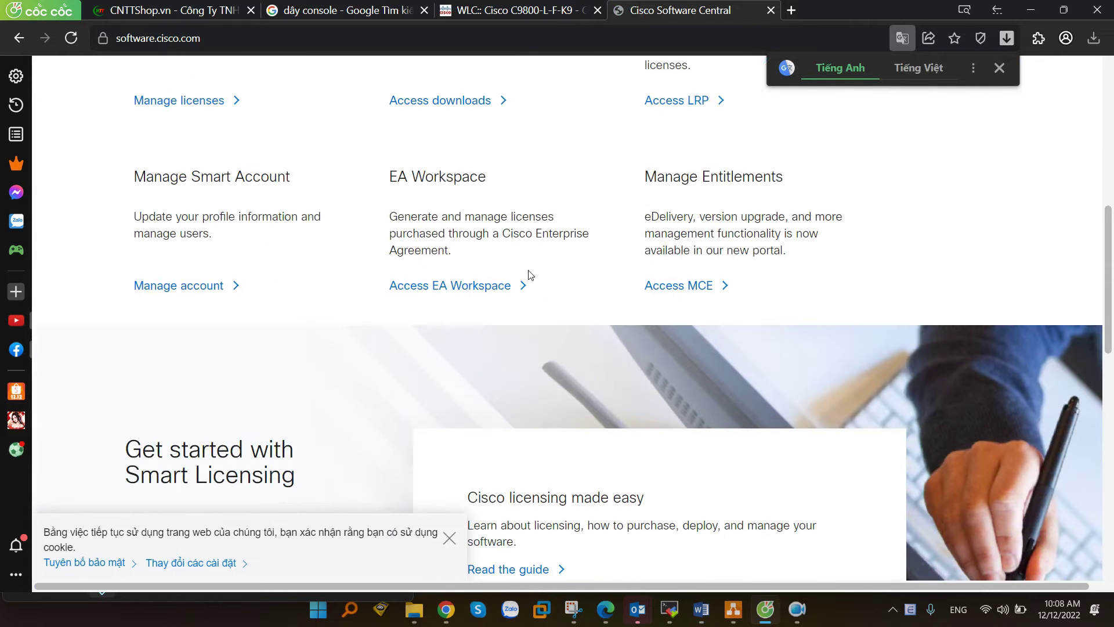
pyautogui.click(450, 538)
pyautogui.scroll(1, 549, 348)
pyautogui.scroll(-10, 550, 342)
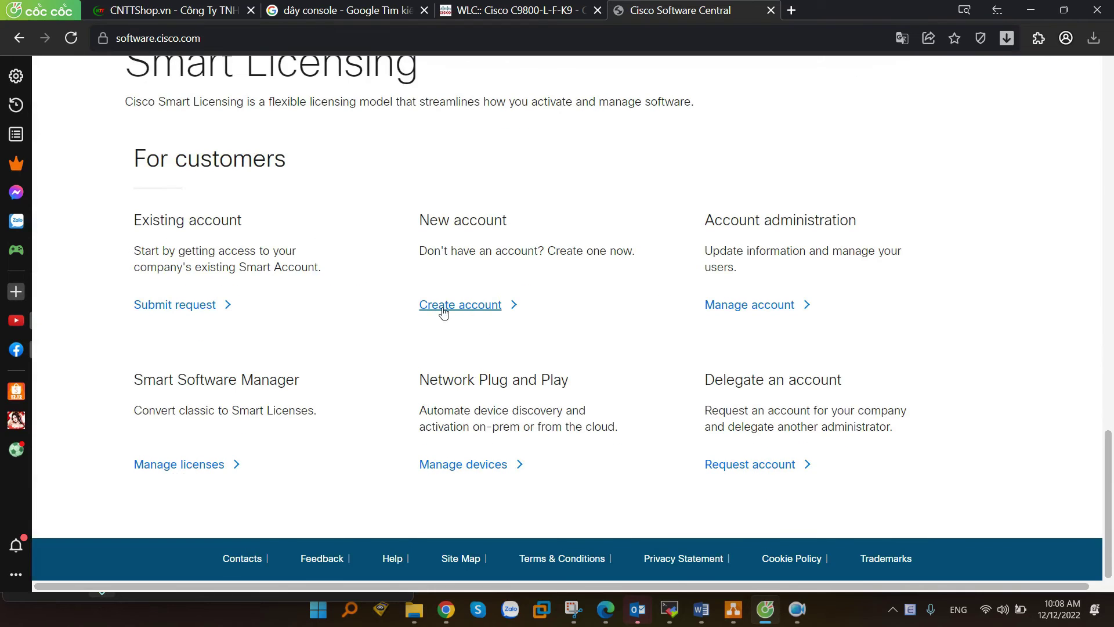
pyautogui.click(464, 309)
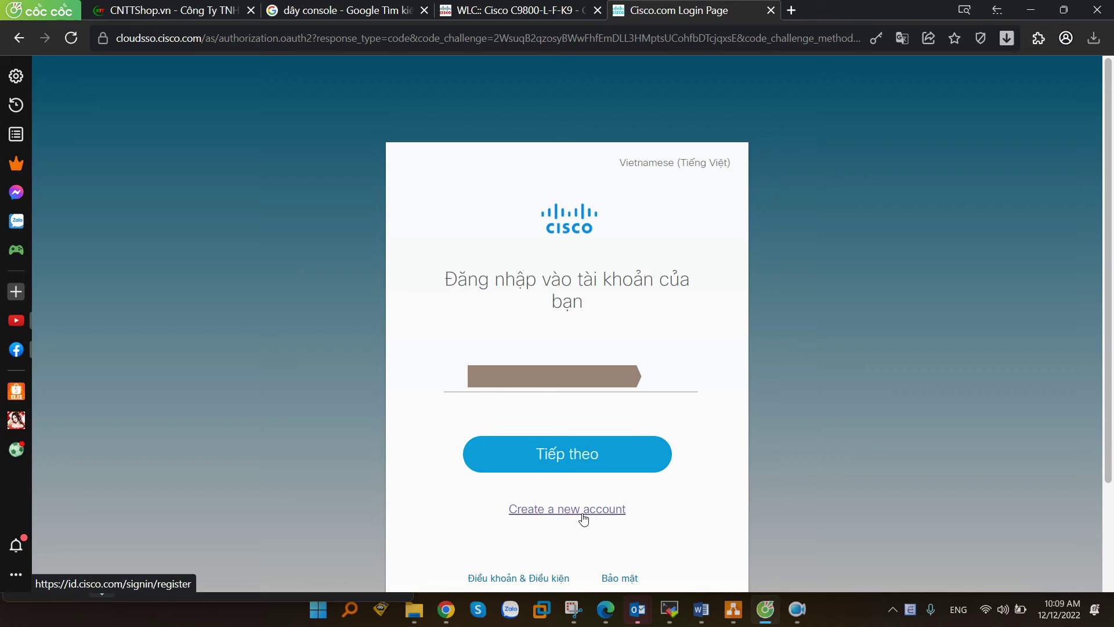
# Fill the new Cisco.com account form with email, password, first and last name, and country Viet Nam.
pyautogui.click(583, 519)
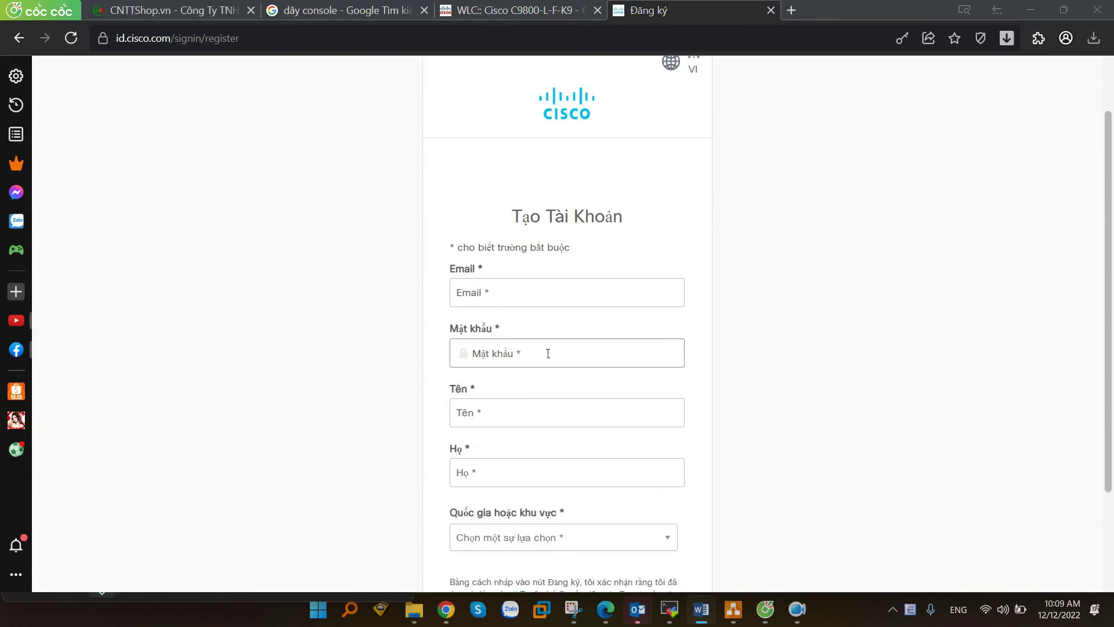
pyautogui.scroll(-1, 548, 353)
pyautogui.click(485, 224)
pyautogui.press('Tab')
pyautogui.press('Tab')
pyautogui.press('Tab')
pyautogui.press('Tab')
pyautogui.click(567, 409)
pyautogui.scroll(-5, 557, 511)
pyautogui.write('viet')
pyautogui.press('Return')
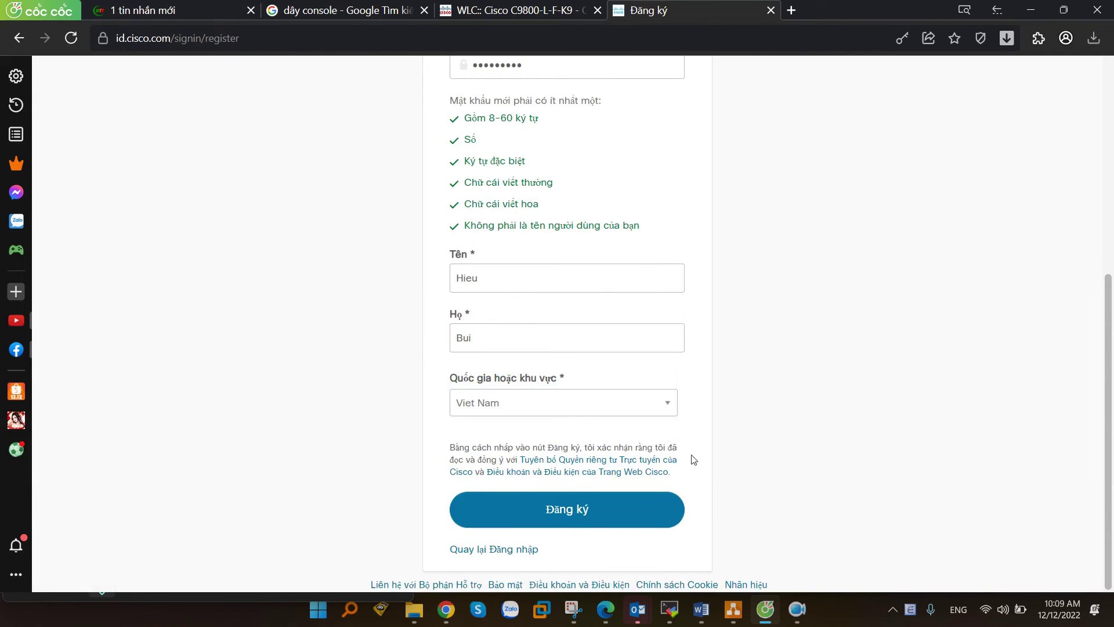
# Submit the registration, note the email-already-exists error, and go back to software.cisco.com.
pyautogui.click(600, 516)
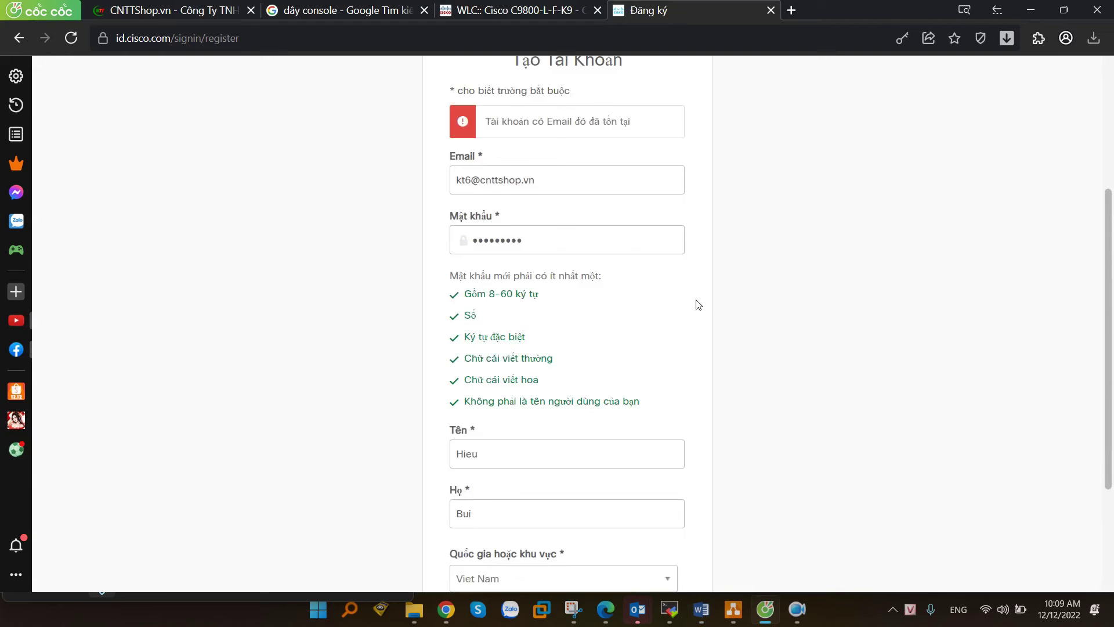
pyautogui.moveTo(533, 238); pyautogui.dragTo(652, 241)
pyautogui.click(689, 240)
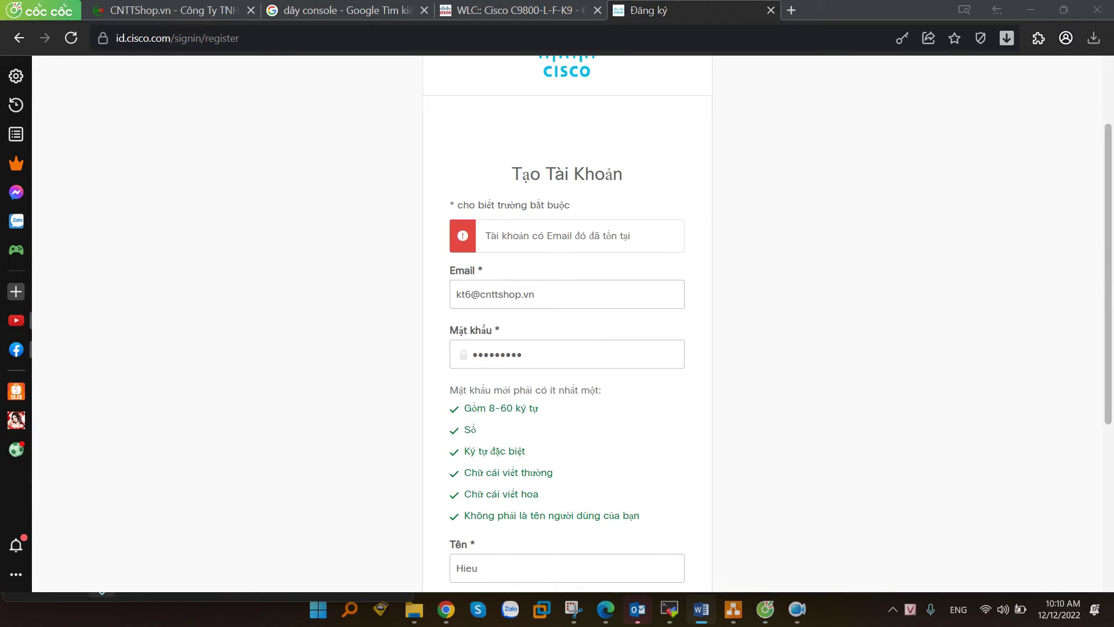
pyautogui.click(269, 43)
pyautogui.write('so')
pyautogui.press('Return')
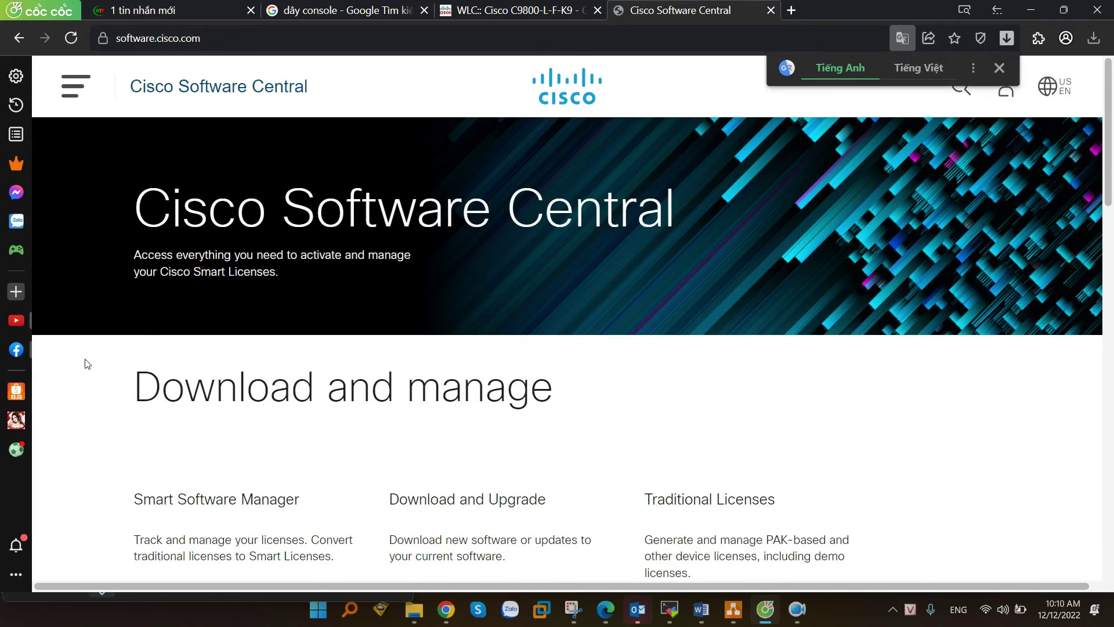
# Choose the Delegate an account option and enter the account email to sign in.
pyautogui.scroll(-8, 219, 321)
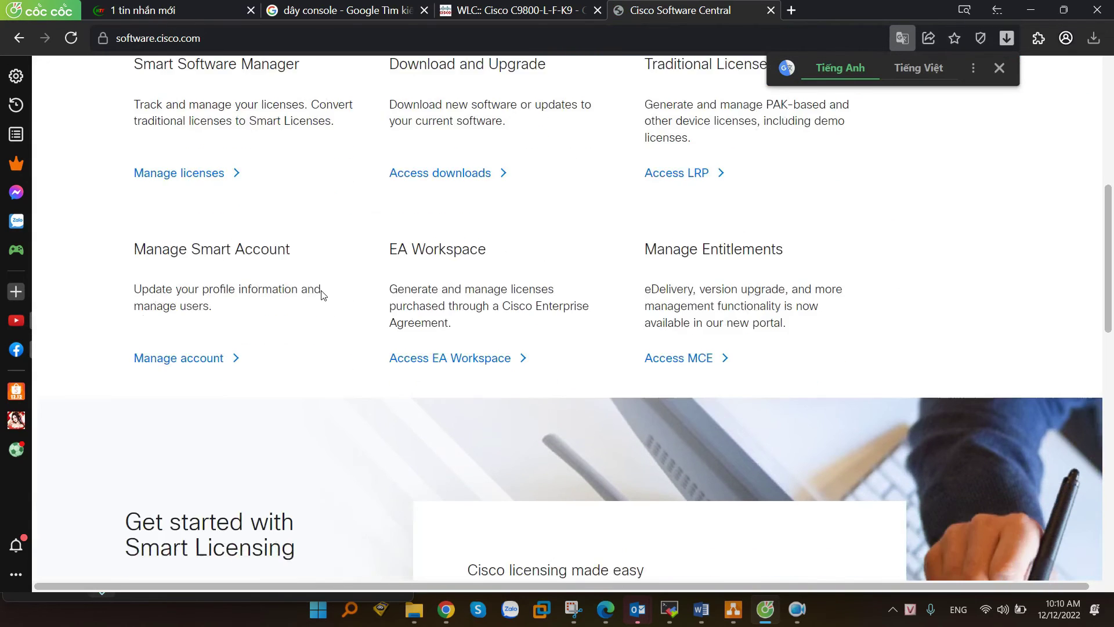
pyautogui.scroll(-14, 323, 295)
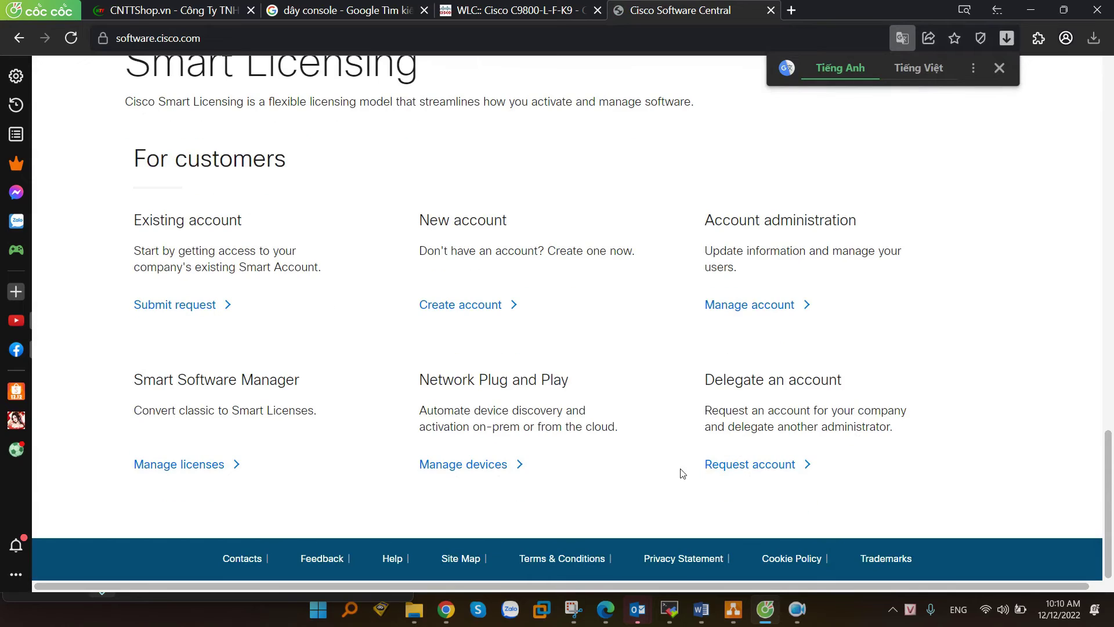
pyautogui.moveTo(682, 473); pyautogui.dragTo(828, 475)
pyautogui.click(921, 487)
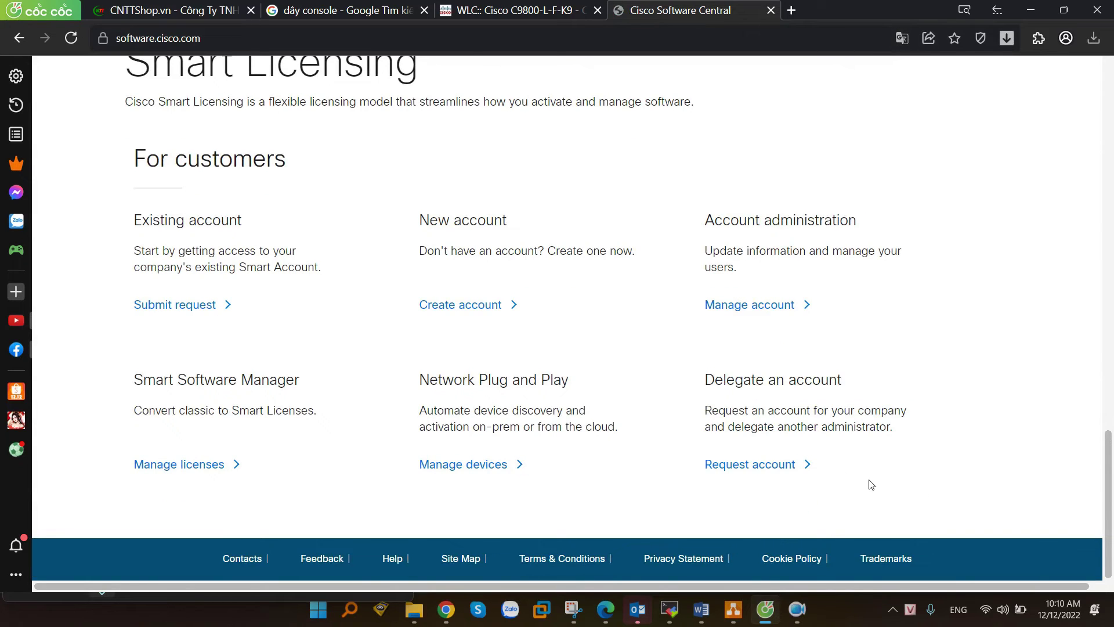
pyautogui.click(739, 465)
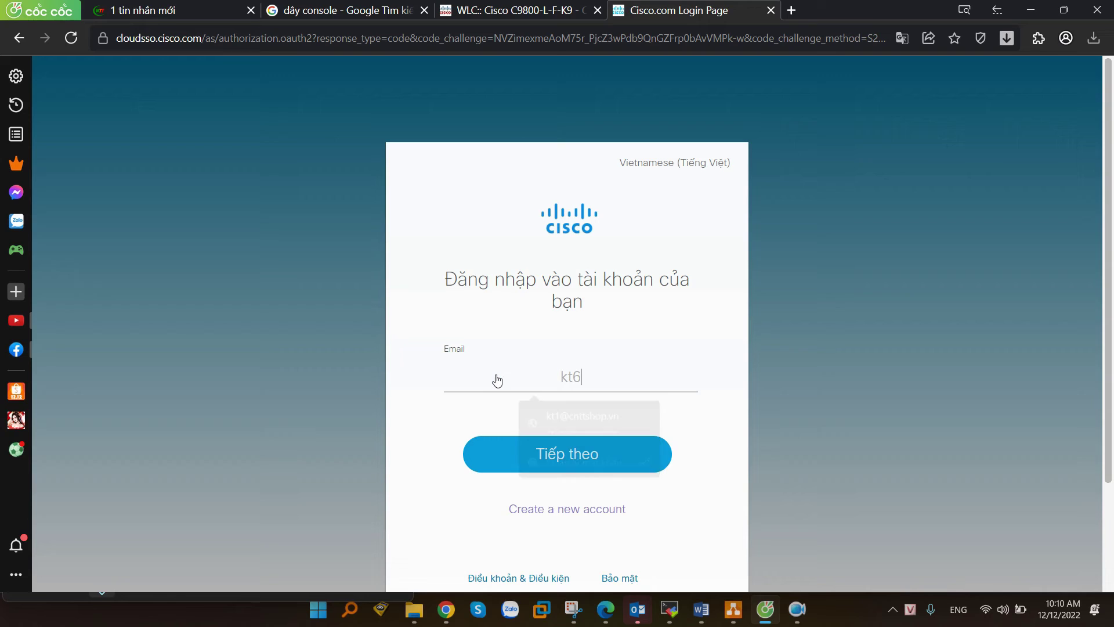
pyautogui.press('Return')
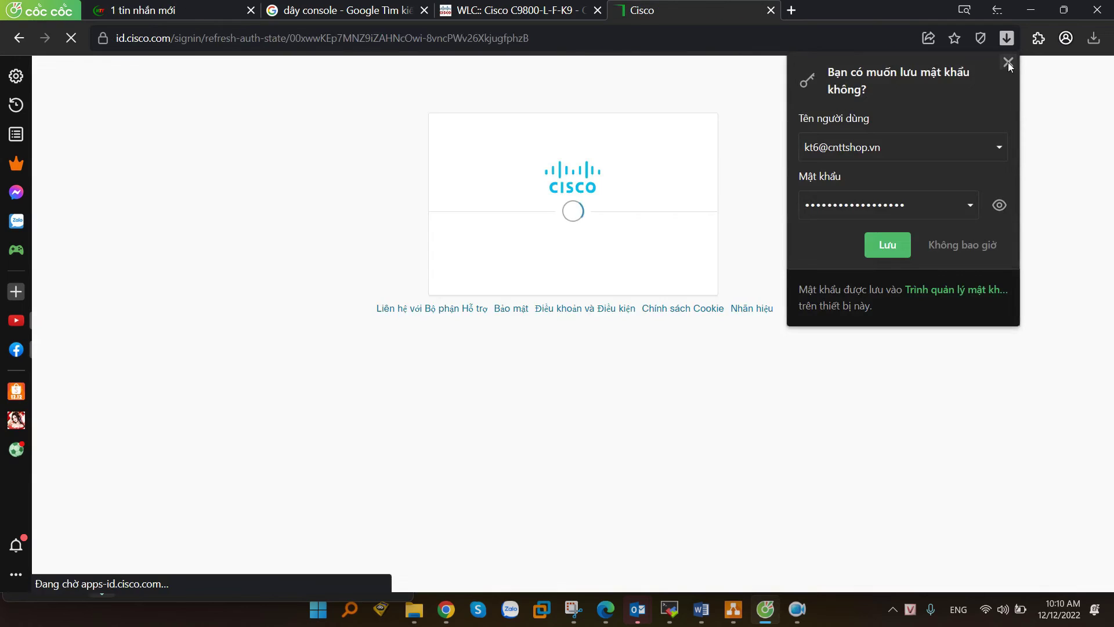
# Enter the account password to sign in and dismiss the browser's save-password offer.
pyautogui.click(1007, 62)
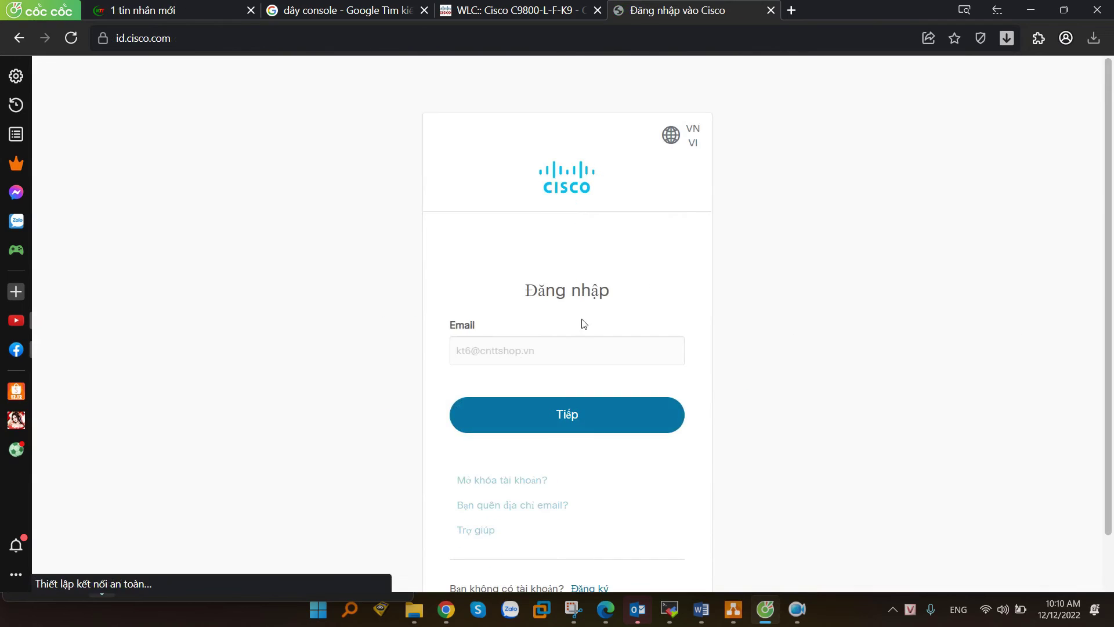
pyautogui.write('•••••')
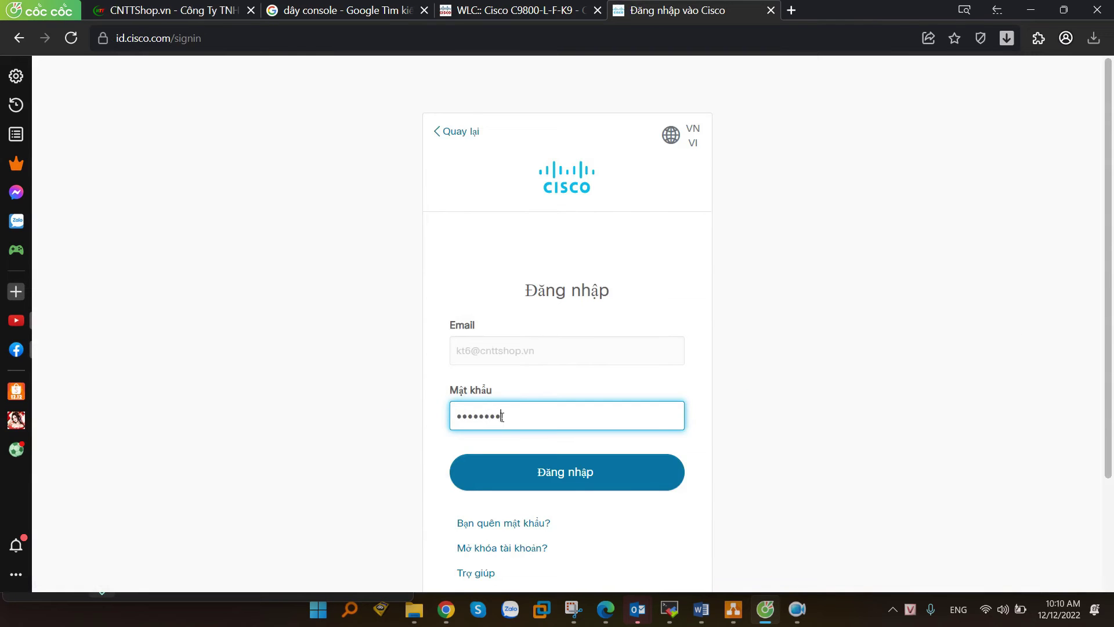
pyautogui.press('Return')
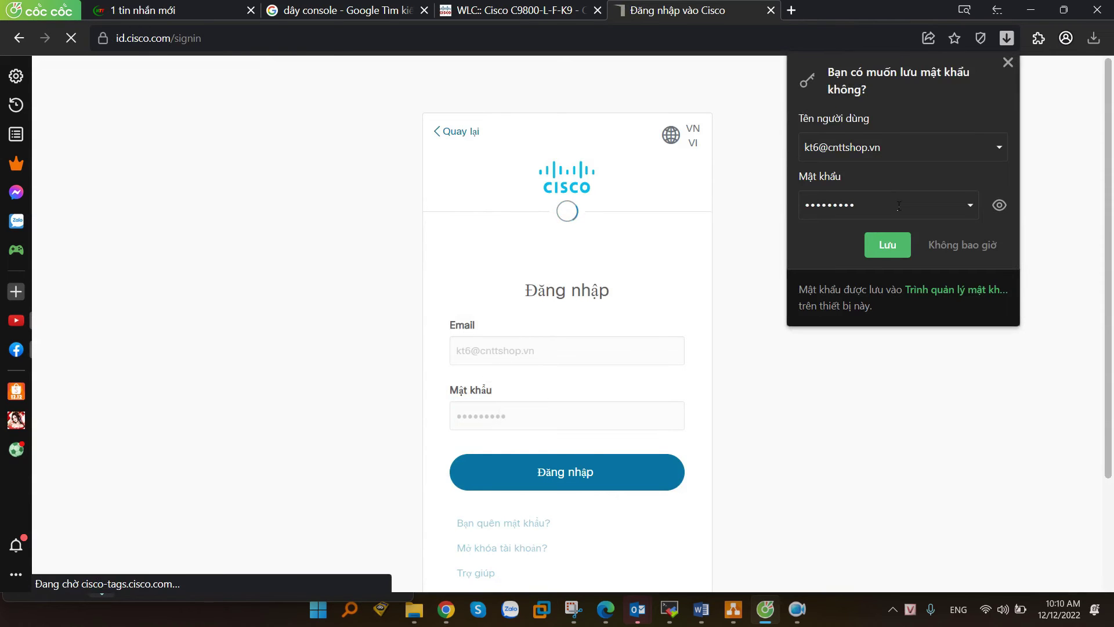
pyautogui.click(1008, 62)
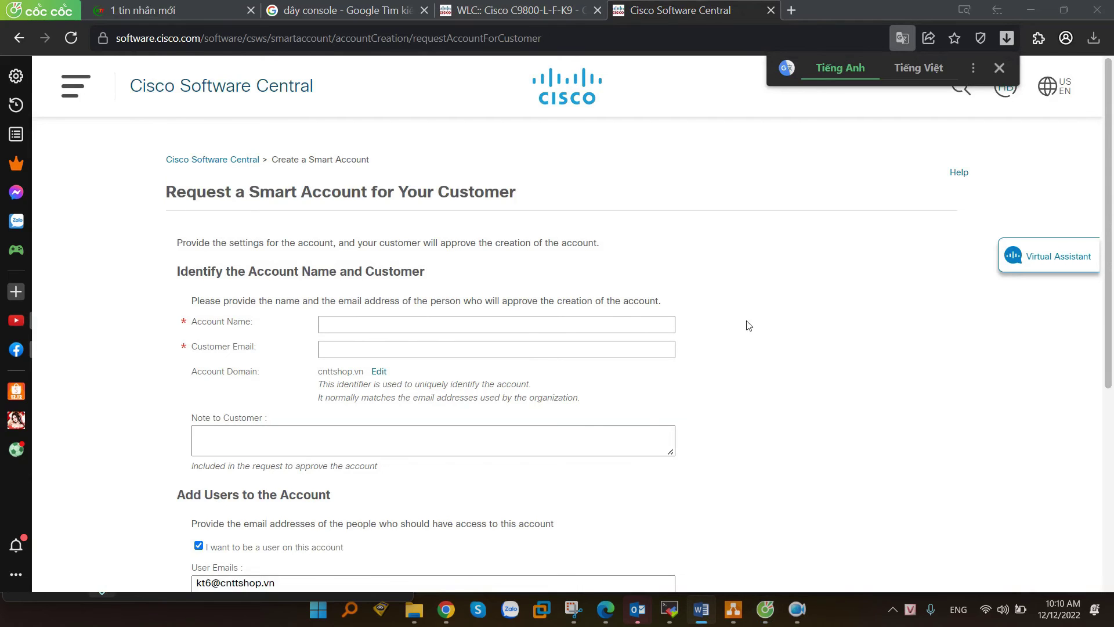
# Read the customer Smart Account request form, then return to the software.cisco.com home page.
pyautogui.moveTo(174, 270); pyautogui.dragTo(442, 271)
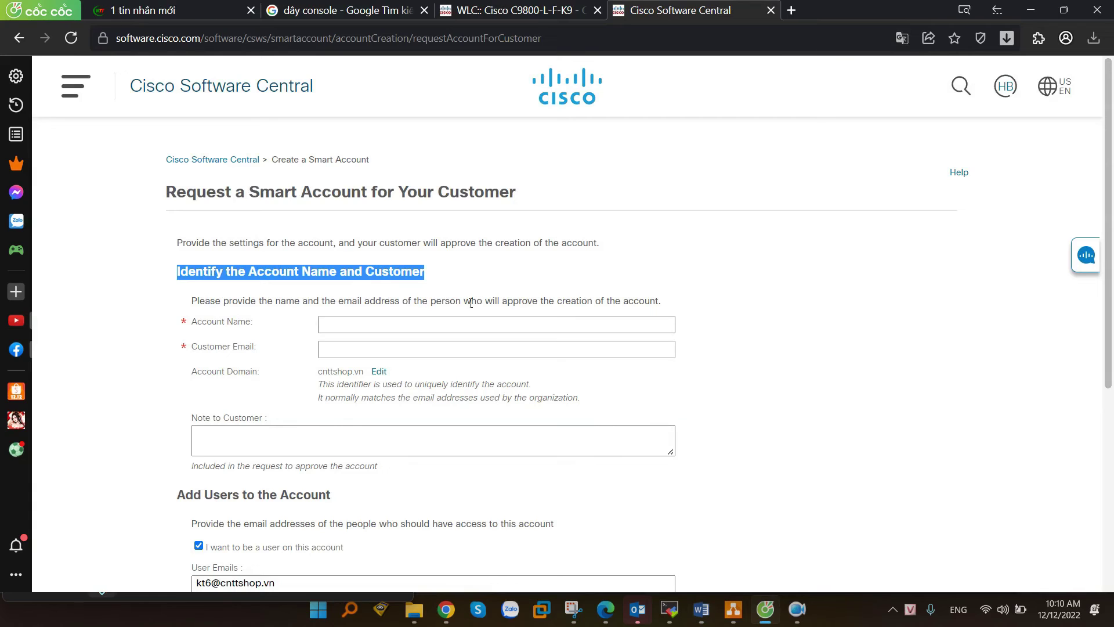
pyautogui.moveTo(192, 304); pyautogui.dragTo(678, 305)
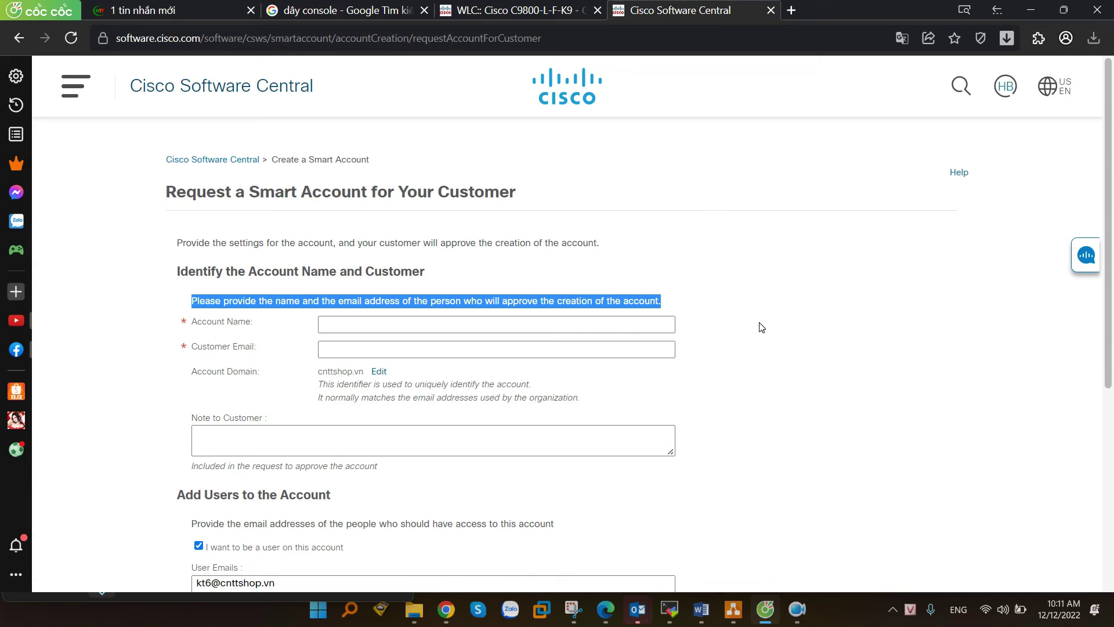
pyautogui.hotkey('alt', 'Tab')
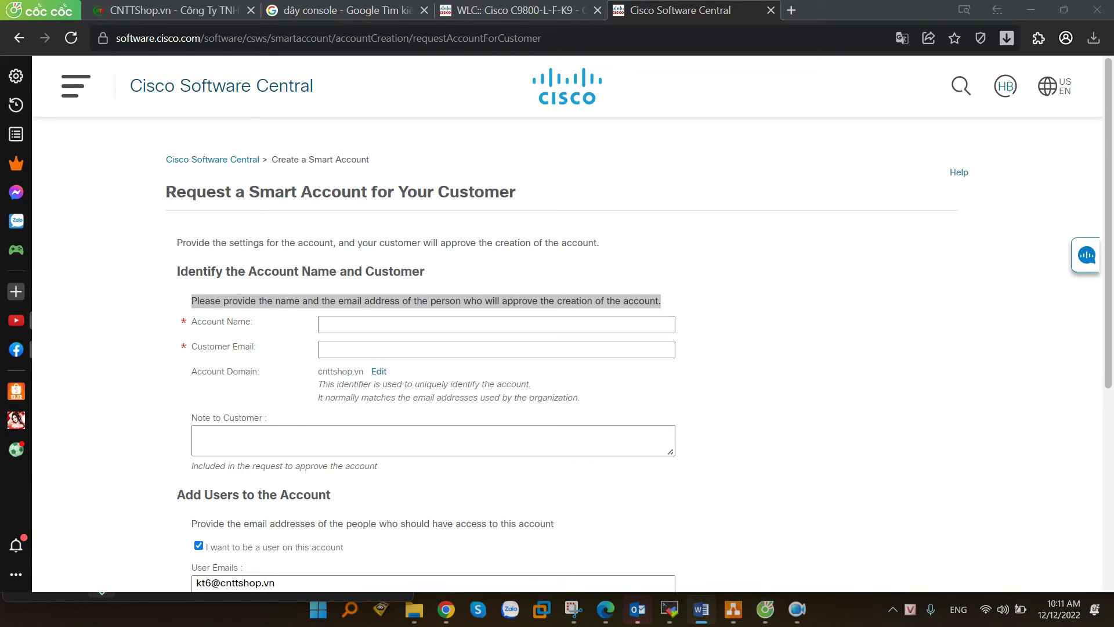
pyautogui.click(488, 38)
pyautogui.click(487, 68)
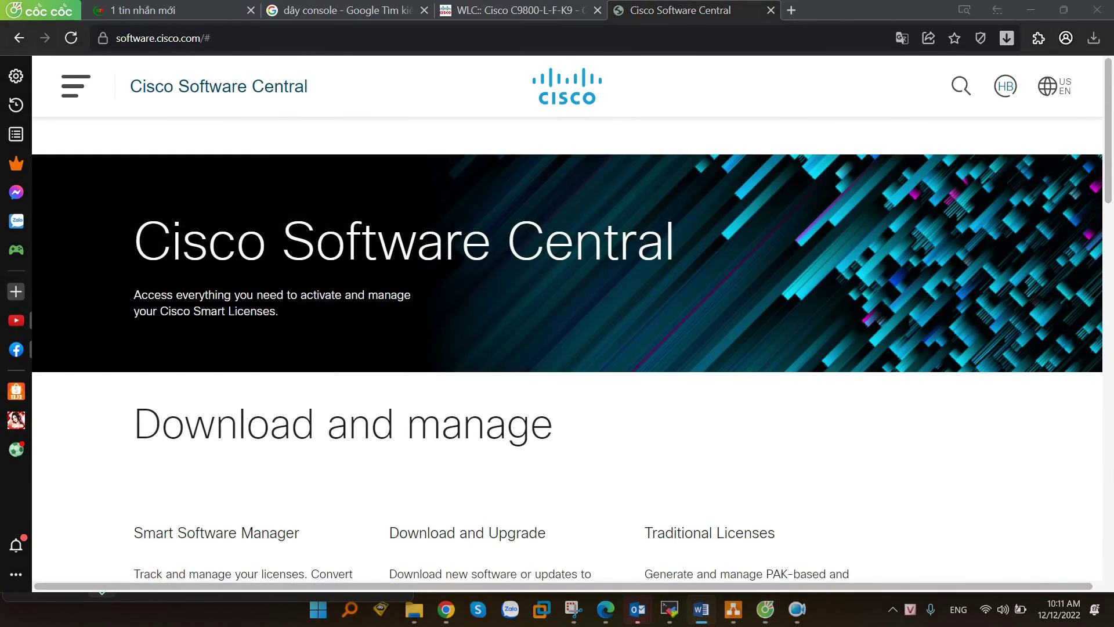
# Open Smart Software Manager's Inventory and list the DEFAULT virtual account's licenses.
pyautogui.scroll(-5, 434, 317)
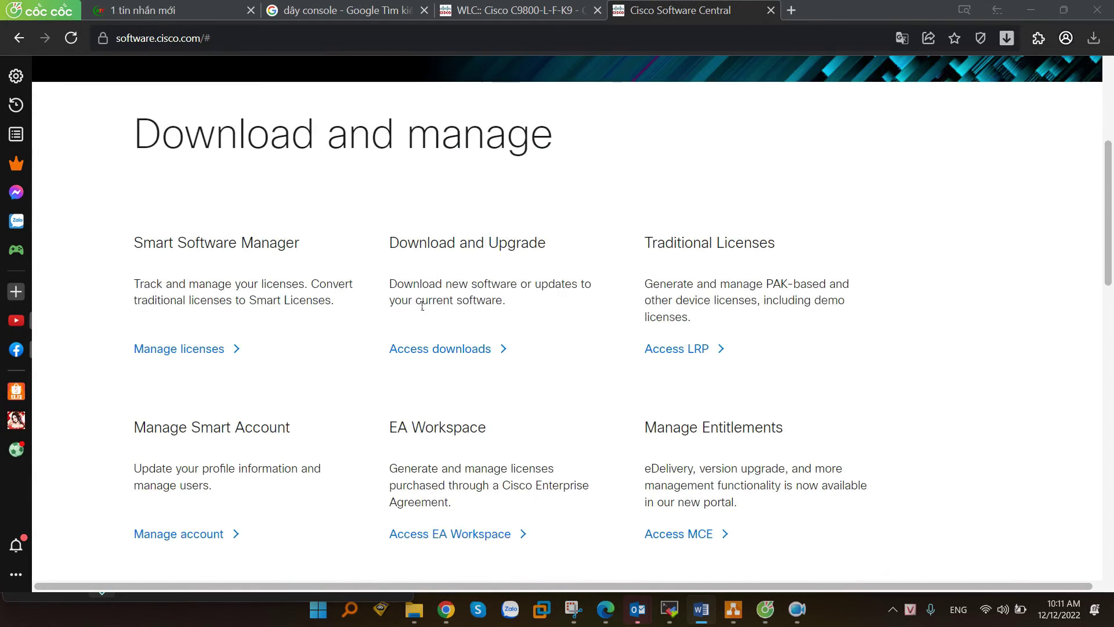
pyautogui.moveTo(96, 354); pyautogui.dragTo(275, 355)
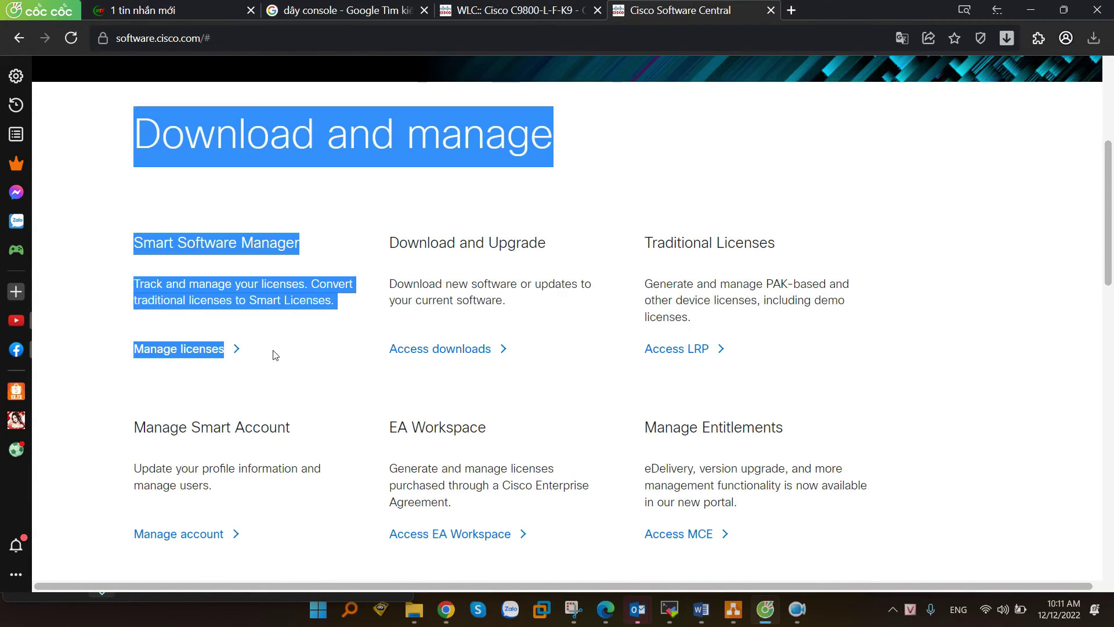
pyautogui.click(154, 350)
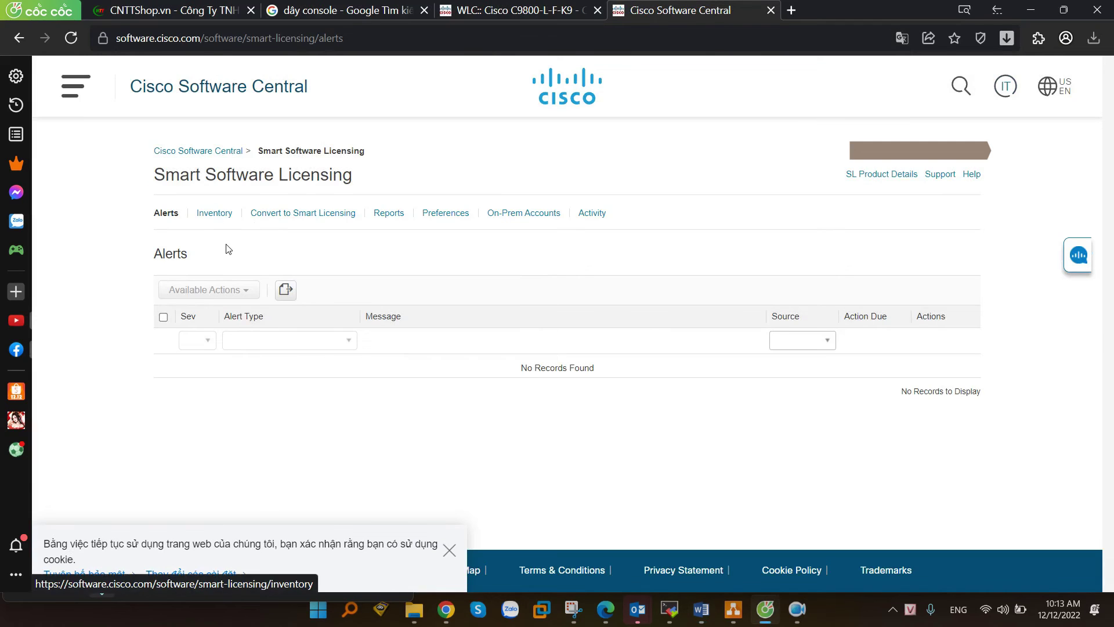
pyautogui.click(214, 213)
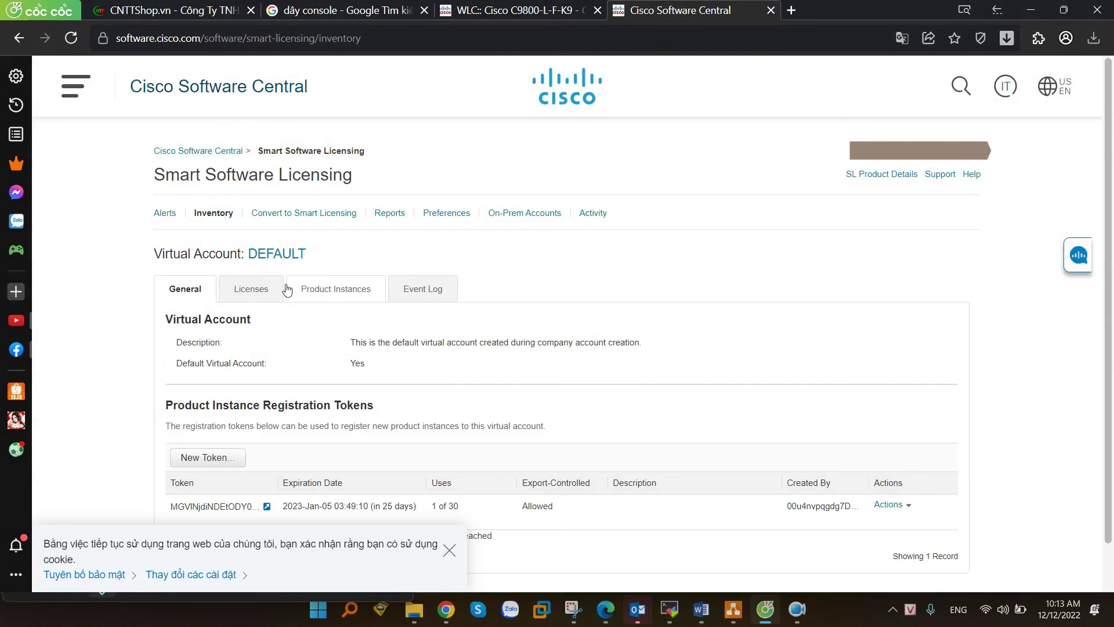
pyautogui.click(242, 290)
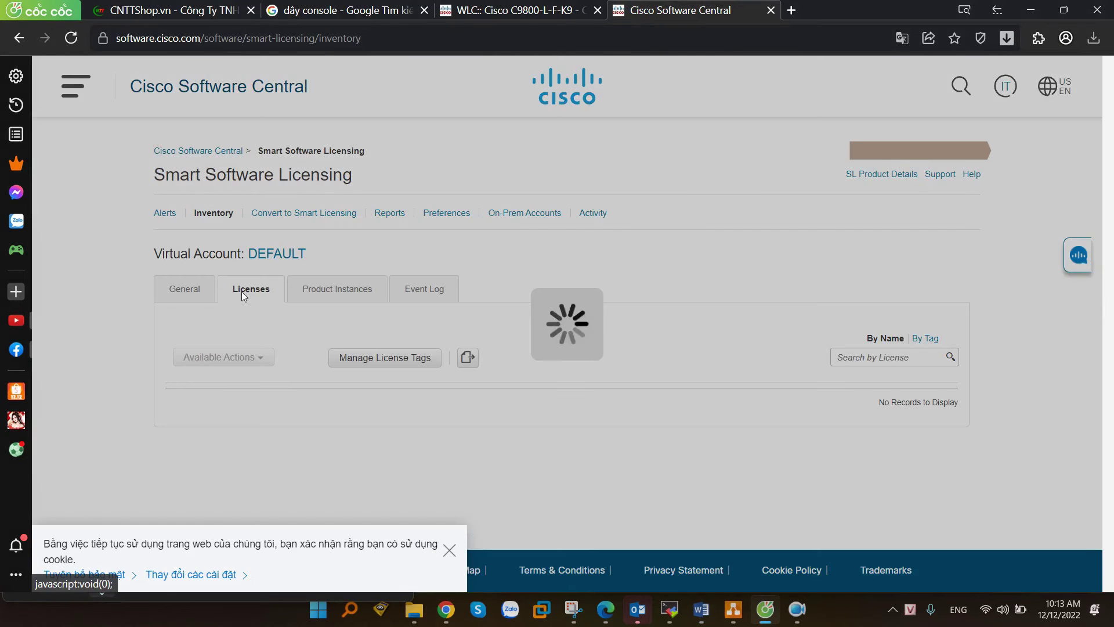
pyautogui.scroll(-2, 311, 315)
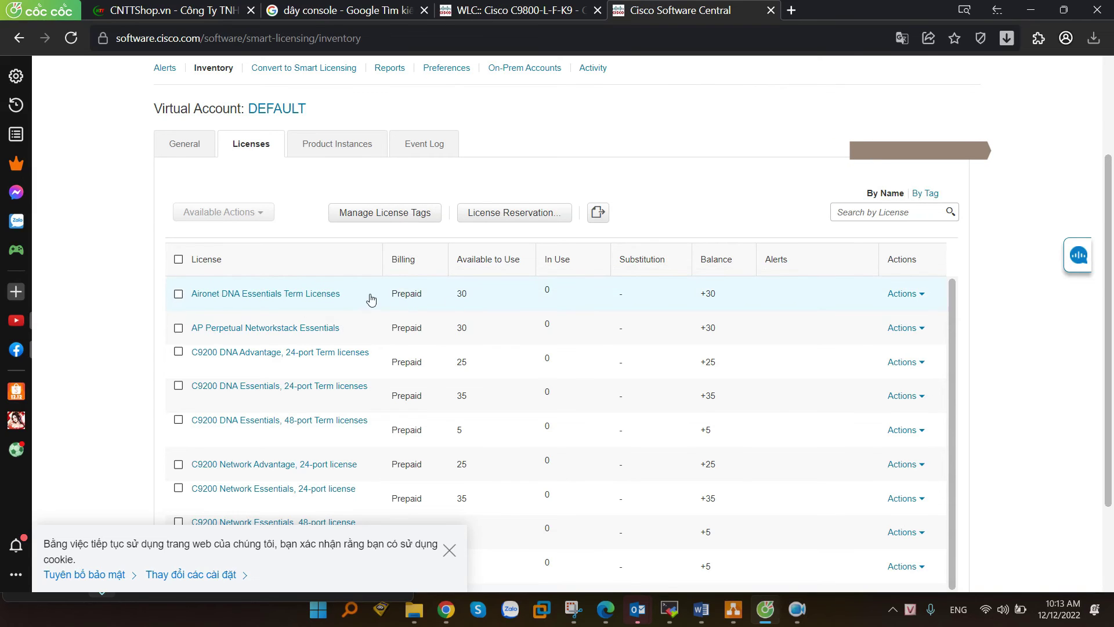
pyautogui.scroll(2, 356, 300)
pyautogui.doubleClick(302, 255)
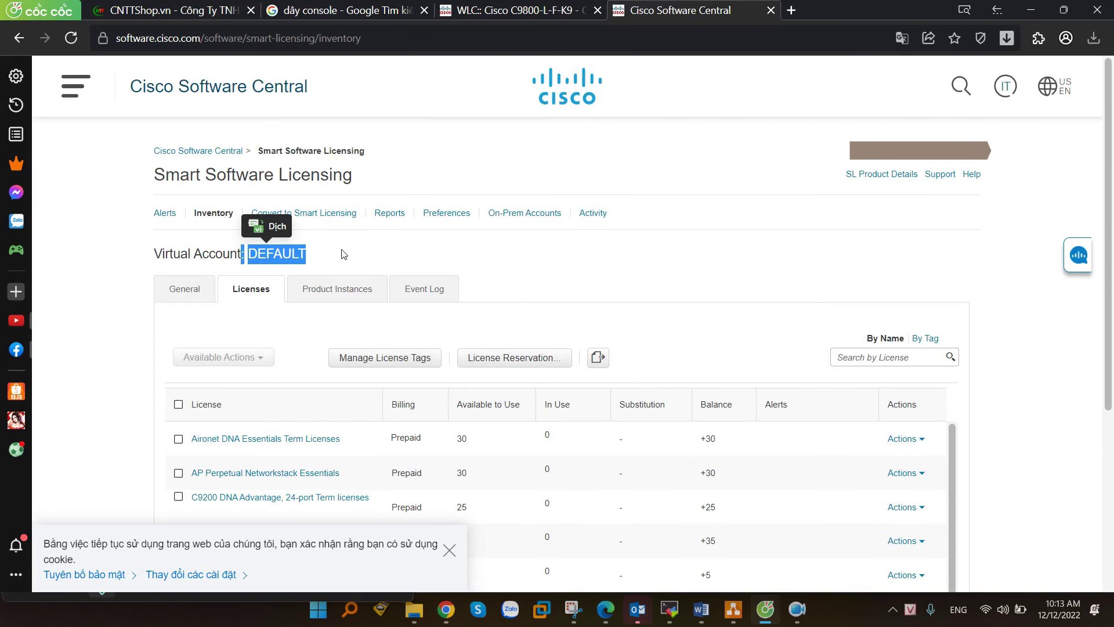
# Create a new DEFAULT registration token with description test and 30 maximum uses.
pyautogui.click(433, 242)
pyautogui.click(177, 288)
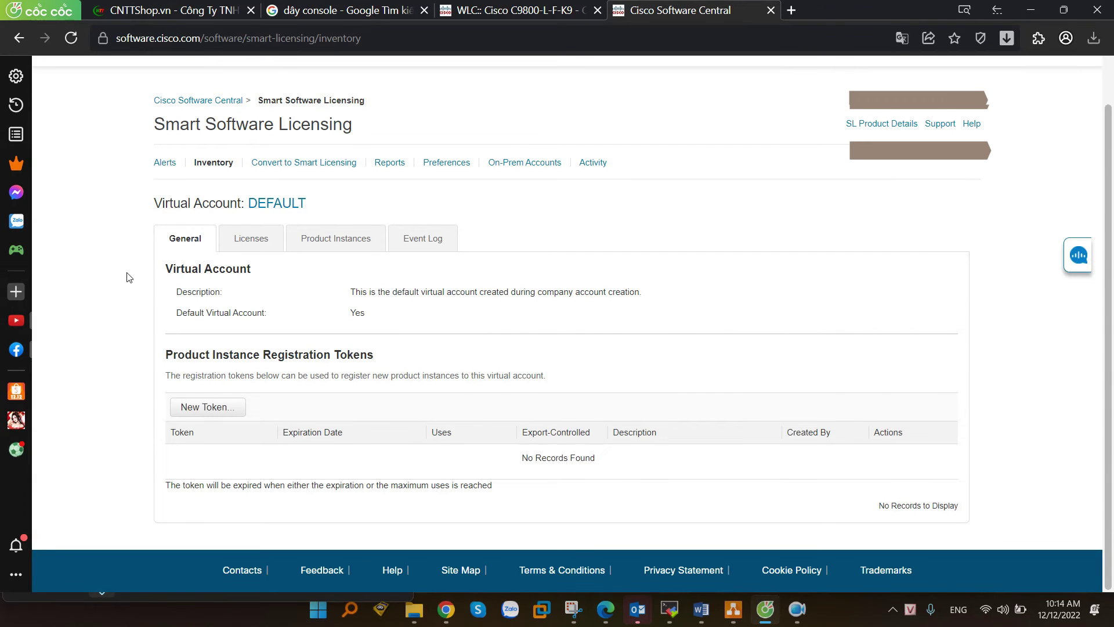
pyautogui.click(216, 408)
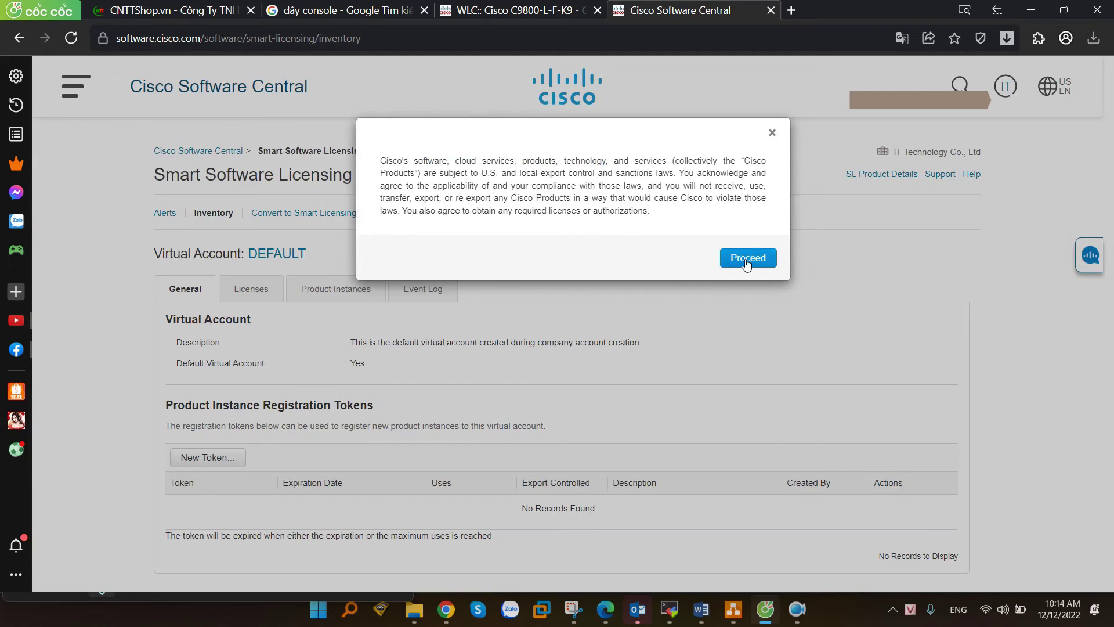
pyautogui.click(747, 260)
pyautogui.click(489, 219)
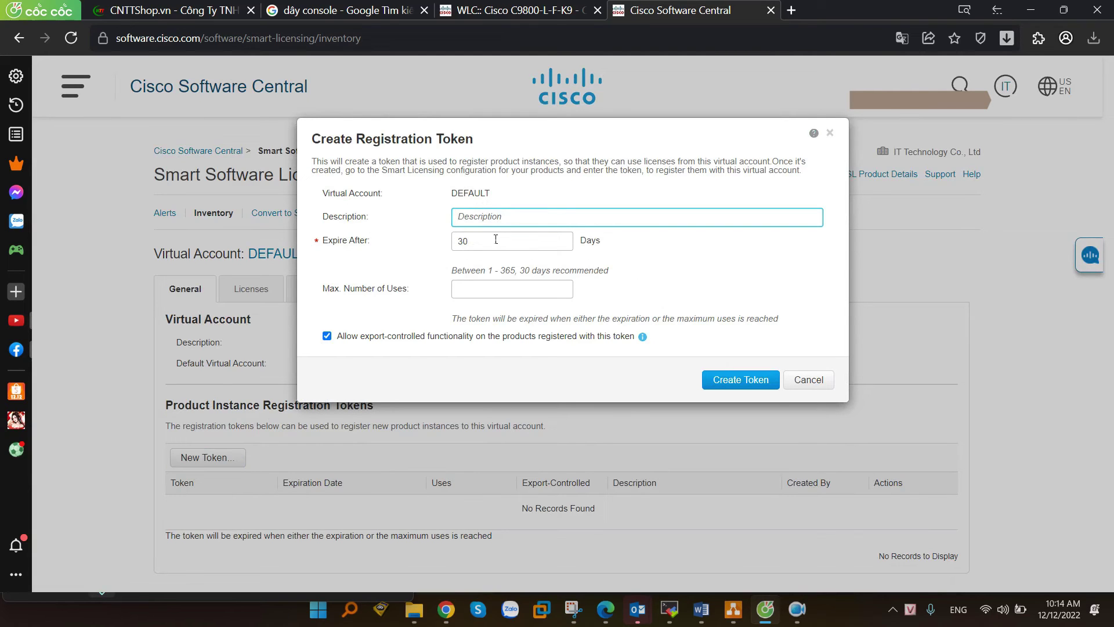
pyautogui.write('té')
pyautogui.click(478, 291)
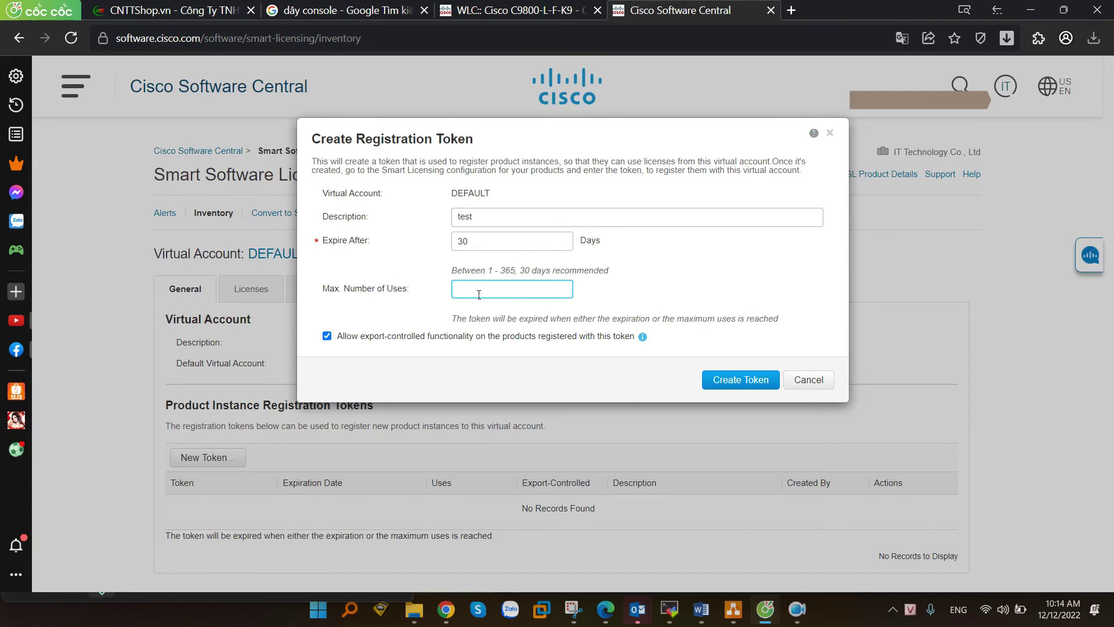
pyautogui.click(734, 379)
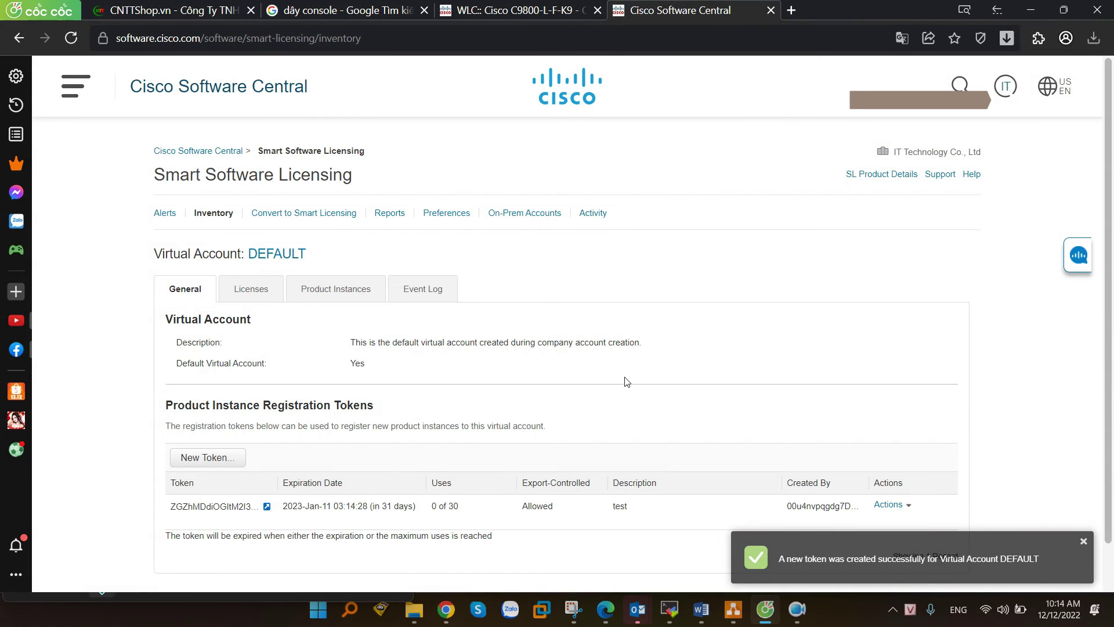
# Copy the new token's full text to the clipboard and return to the controller's web interface.
pyautogui.scroll(-1, 628, 376)
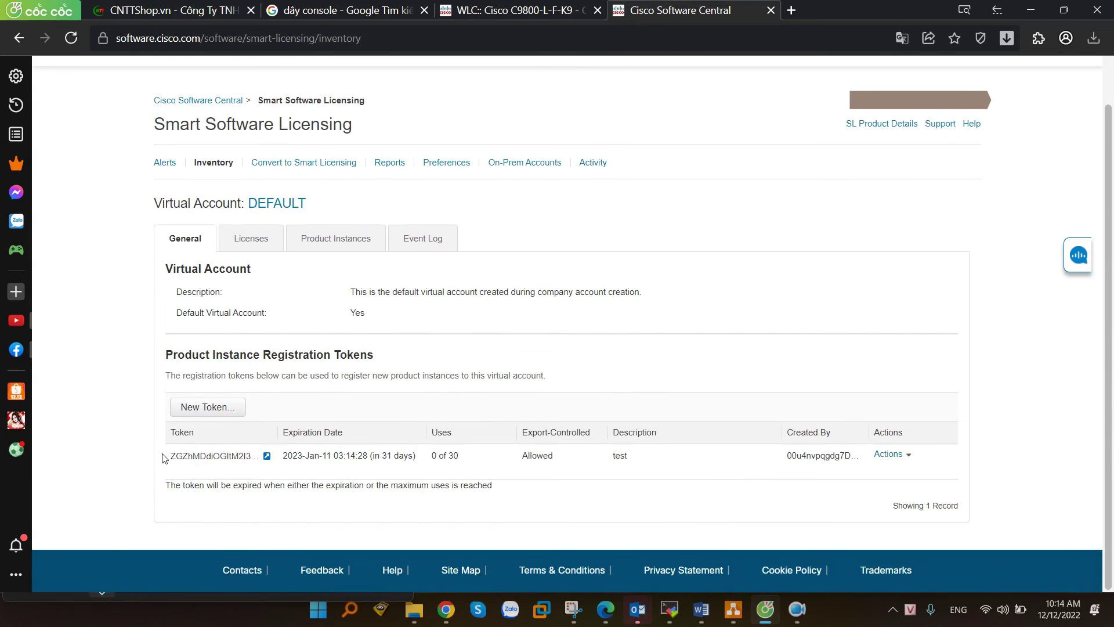
pyautogui.moveTo(165, 455); pyautogui.dragTo(269, 461)
pyautogui.click(214, 489)
pyautogui.click(241, 458)
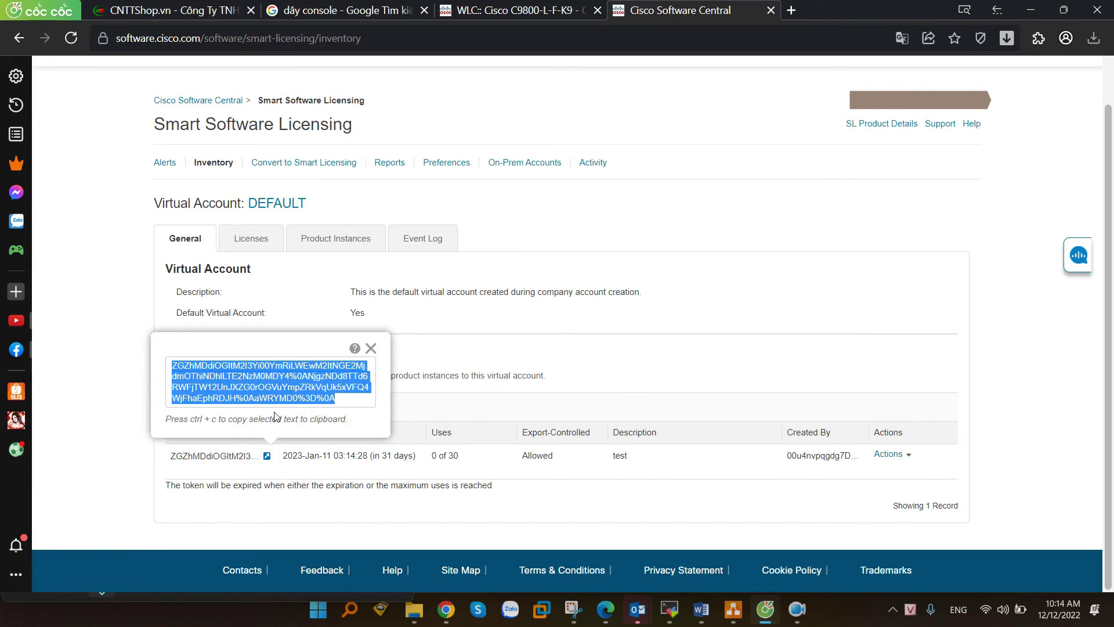
pyautogui.rightClick(296, 394)
pyautogui.click(347, 409)
pyautogui.hotkey('alt', 'Tab')
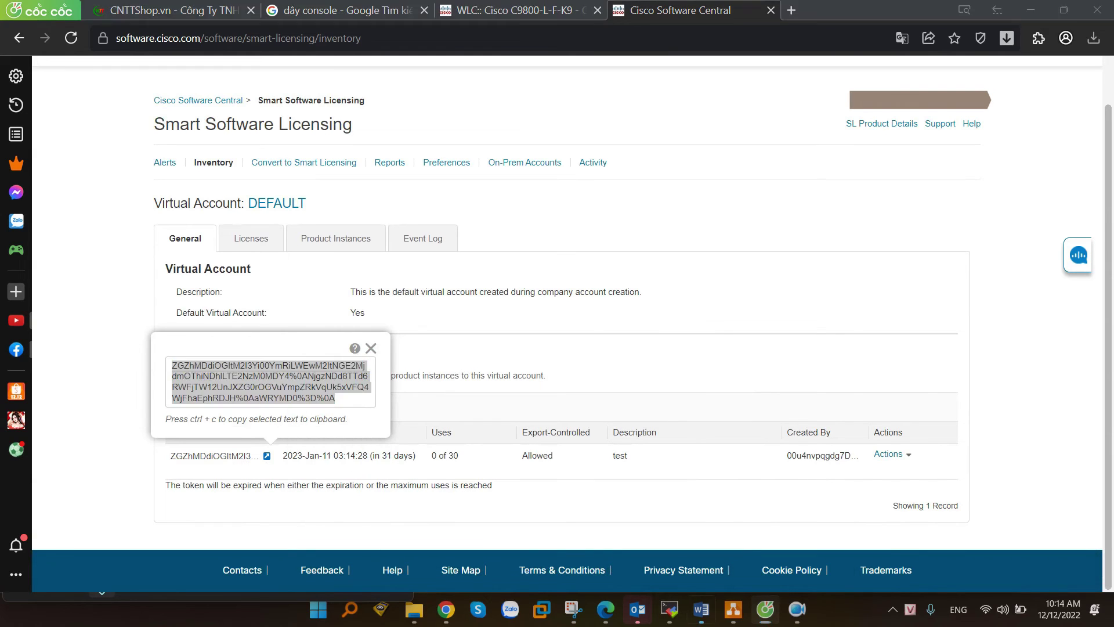
pyautogui.click(499, 11)
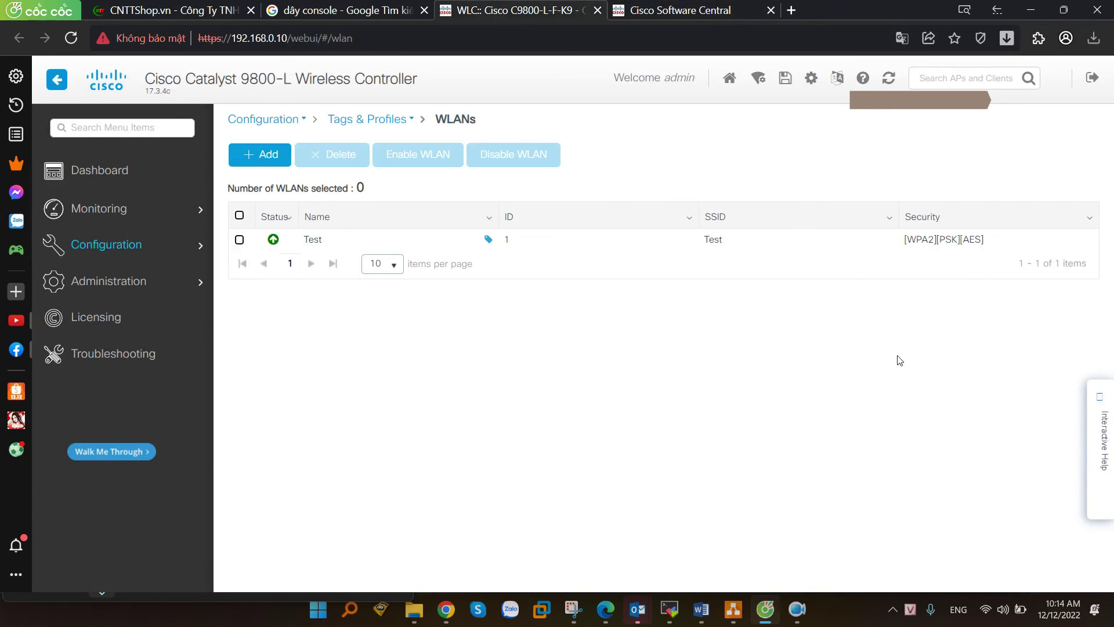
# Confirm Smart Licensing trust with CSSM in Licensing Service Settings, then return to the Dashboard.
pyautogui.click(100, 319)
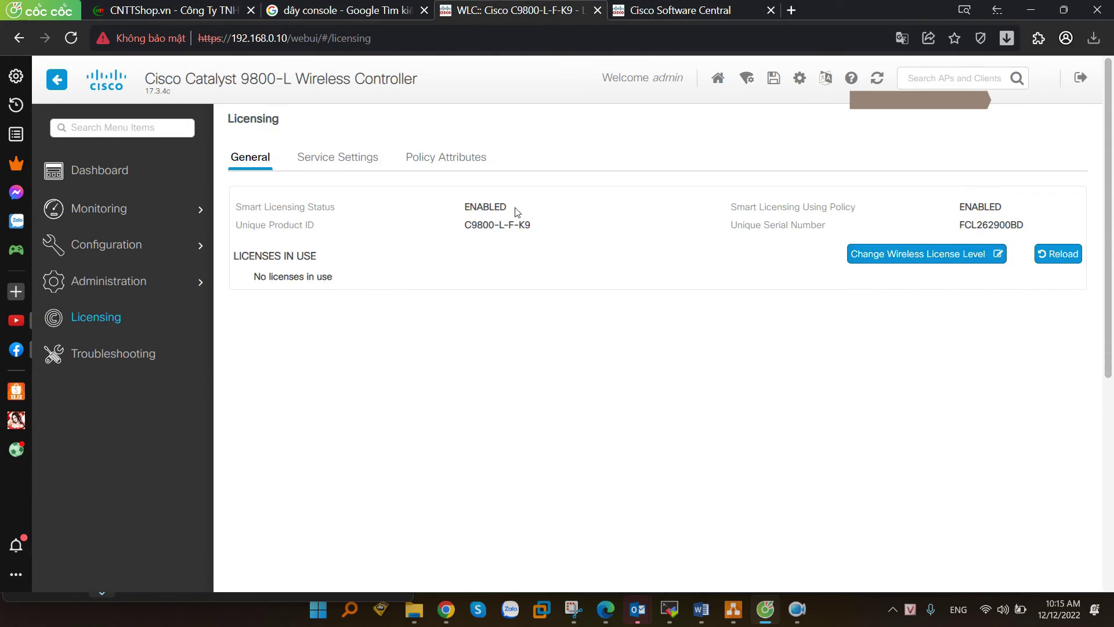
pyautogui.click(334, 160)
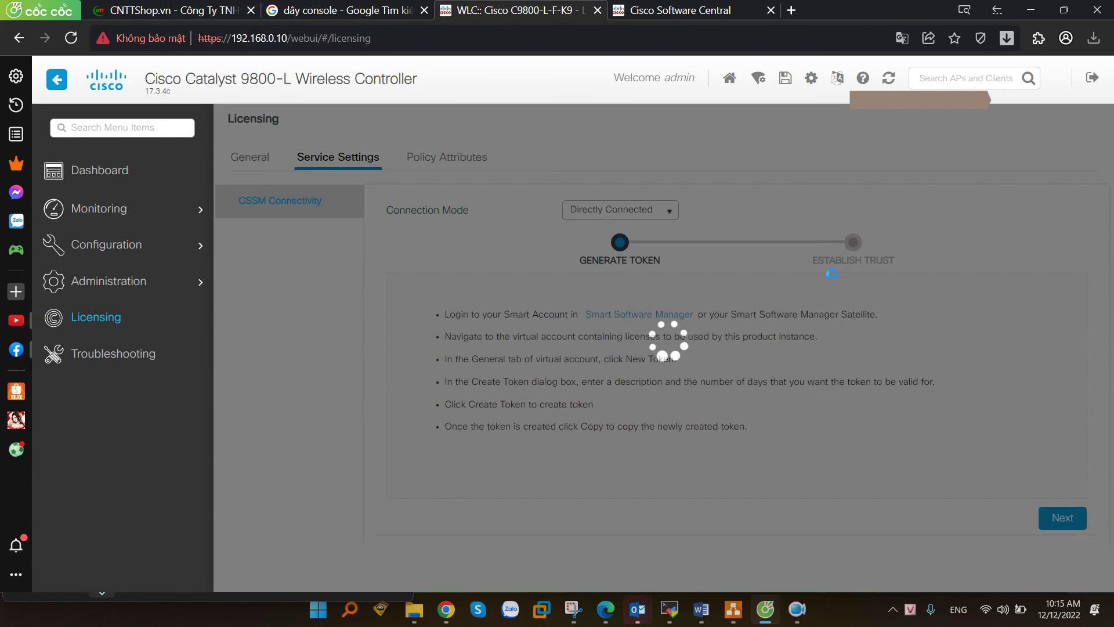
pyautogui.hotkey('alt', 'Tab')
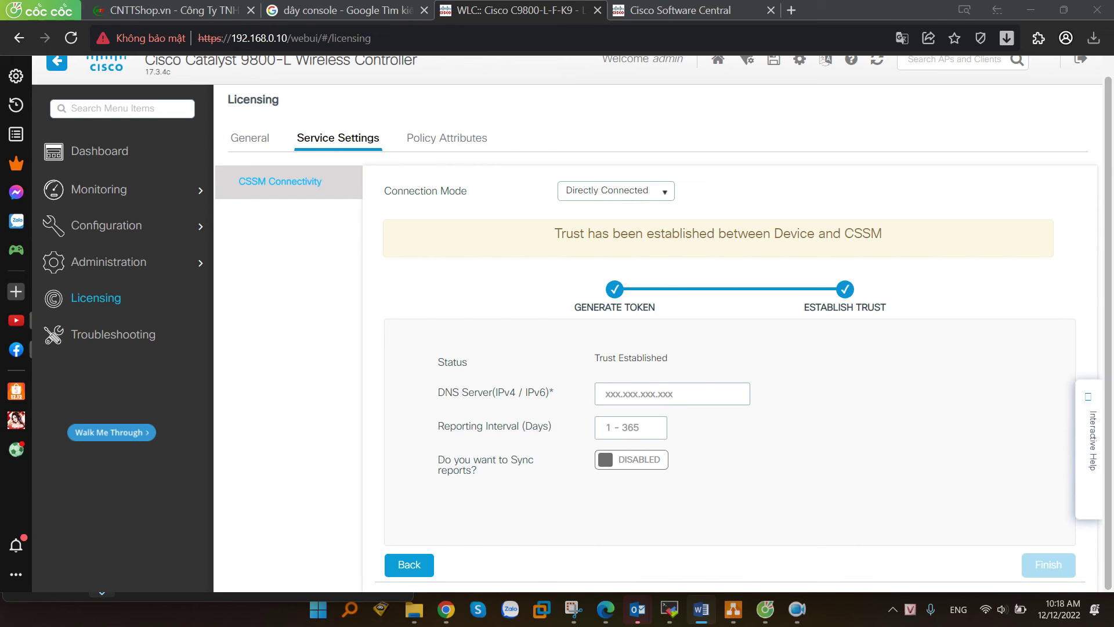
pyautogui.moveTo(555, 238); pyautogui.dragTo(902, 241)
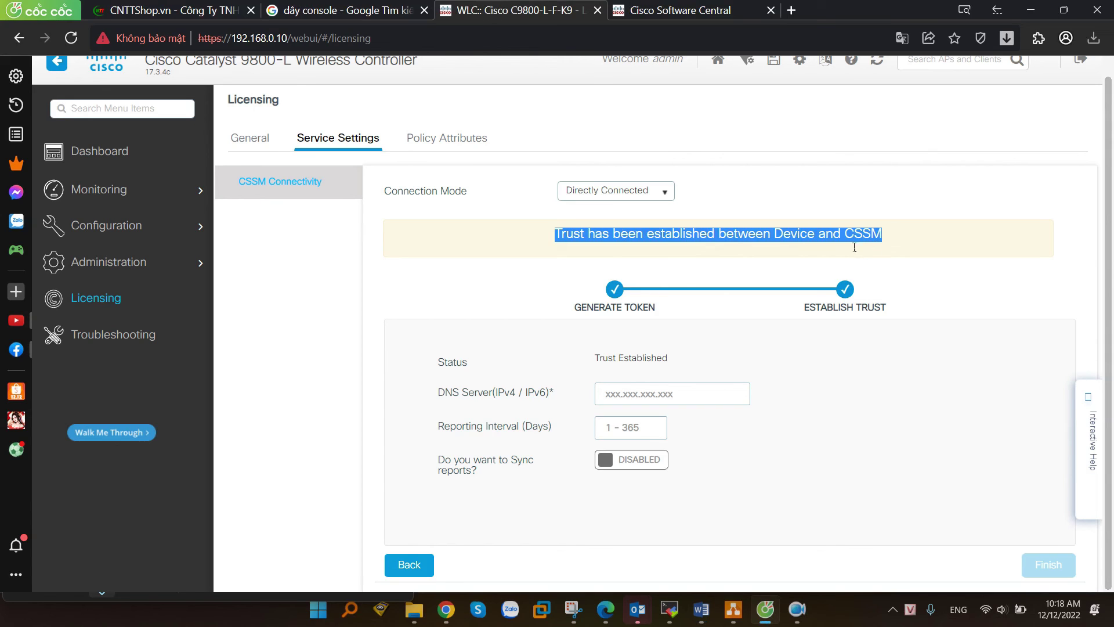
pyautogui.click(113, 152)
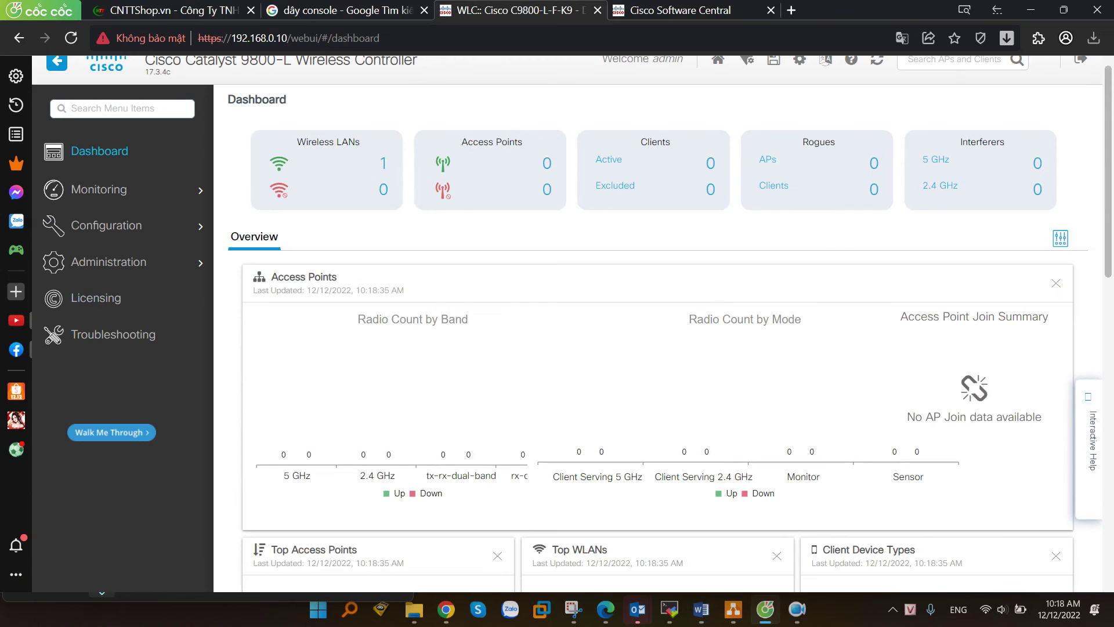
# Bring the access point's COM8 serial console window in front of the browser.
pyautogui.click(673, 608)
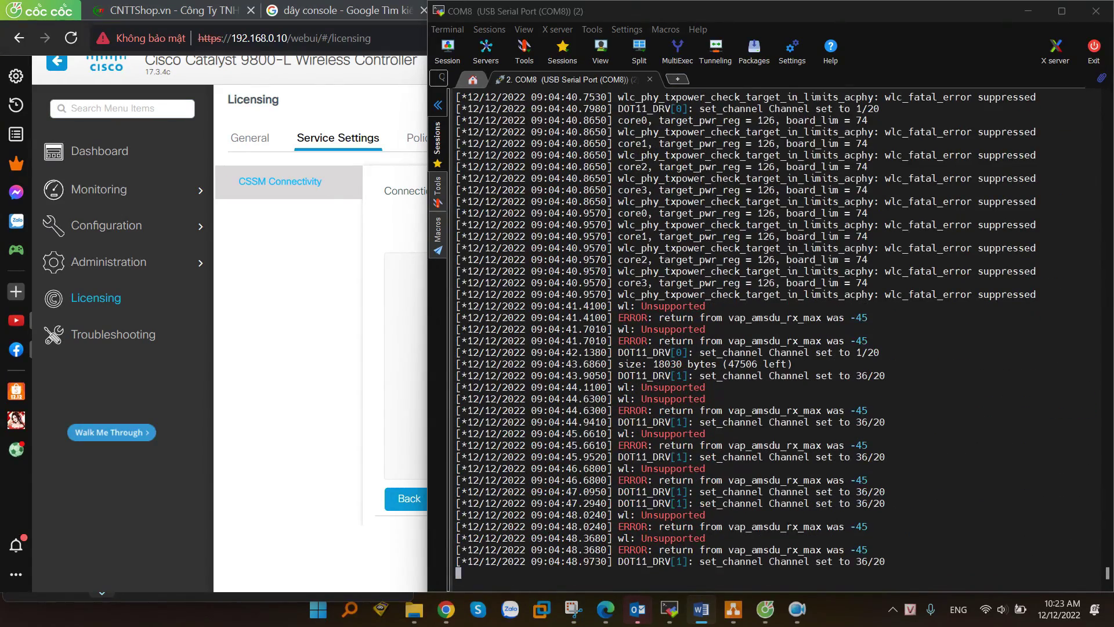
# Focus the AP's COM8 serial console, switching between it and the controller browser.
pyautogui.tripleClick(632, 537)
pyautogui.click(962, 540)
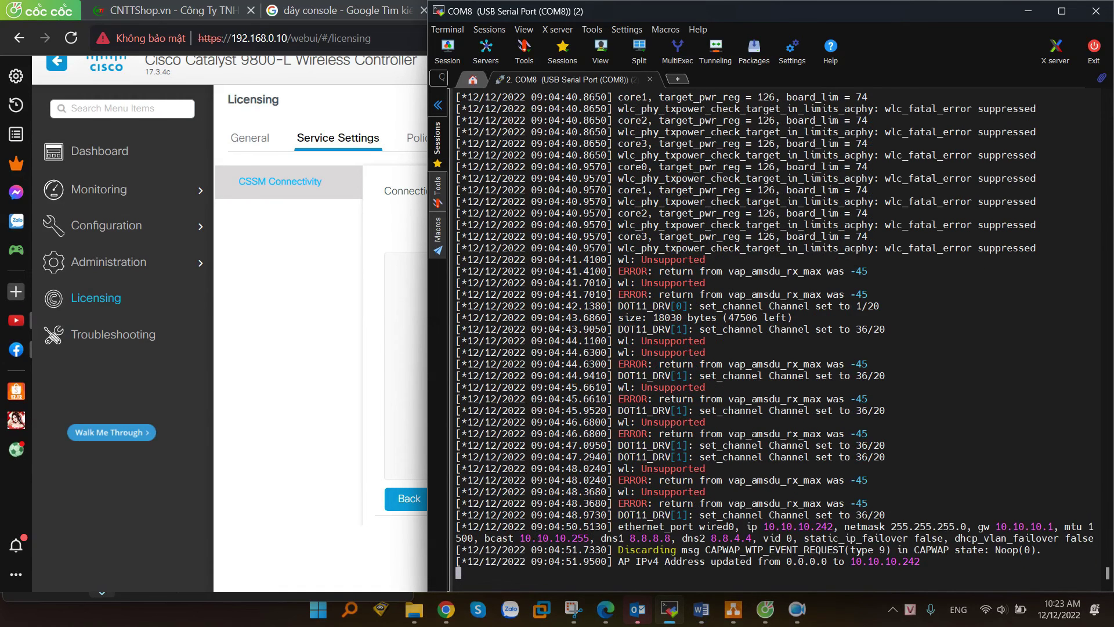
pyautogui.hotkey('alt', 'Tab')
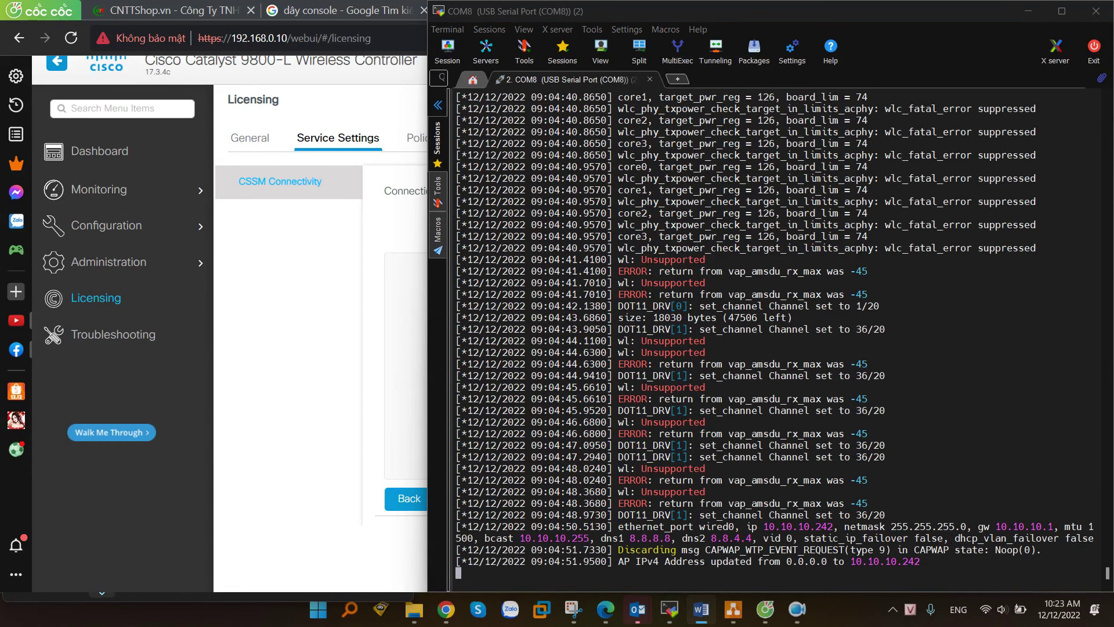
pyautogui.hotkey('alt', 'Tab')
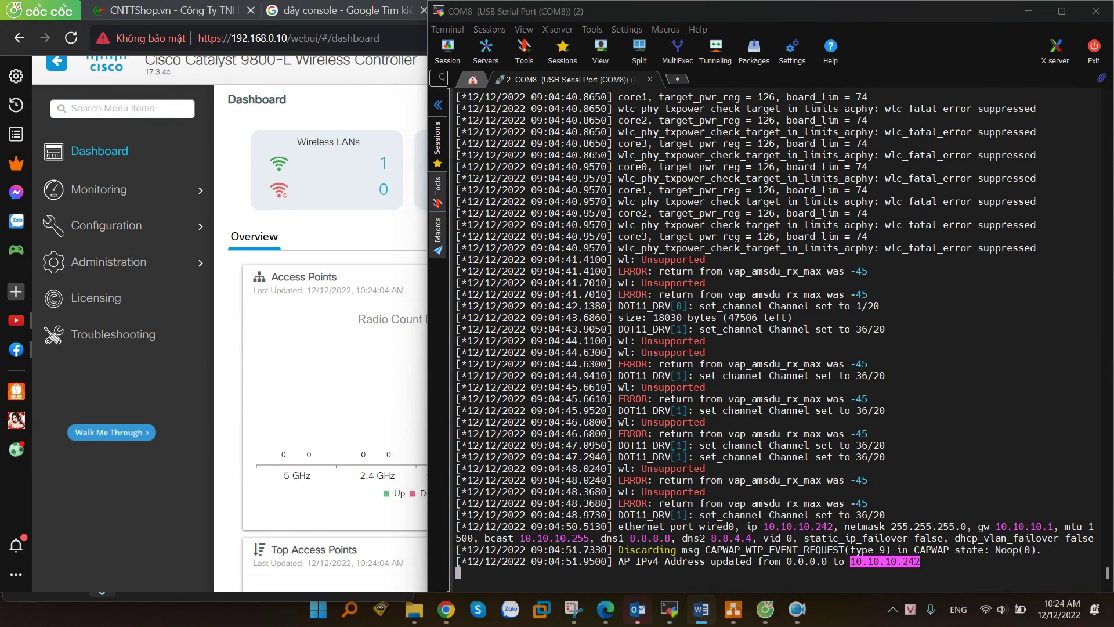
pyautogui.hotkey('alt', 'Tab')
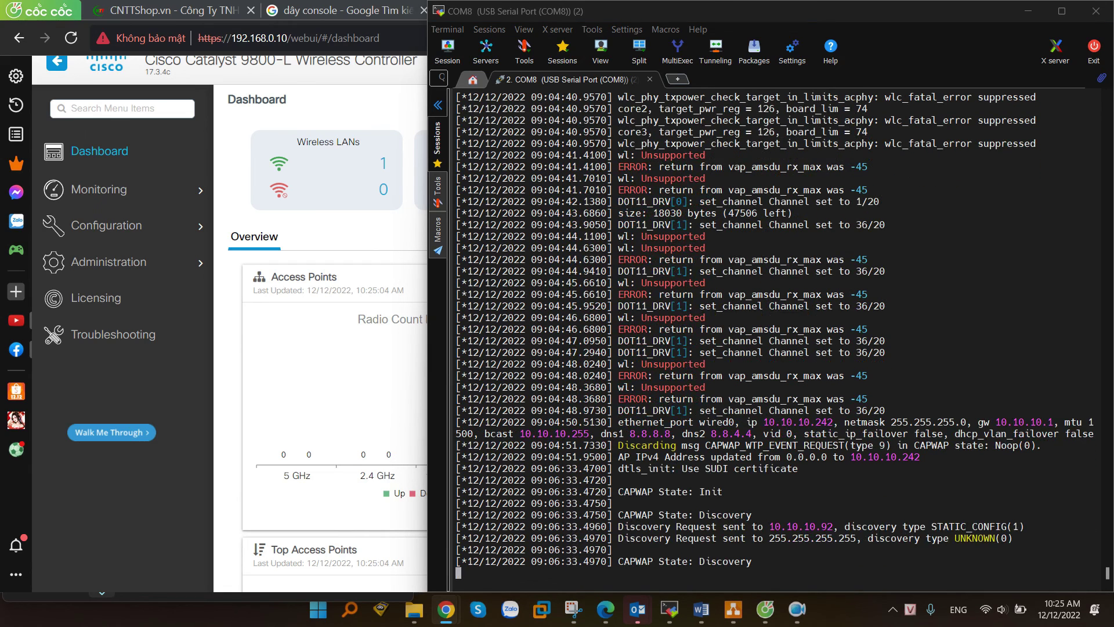
pyautogui.hotkey('alt', 'Tab')
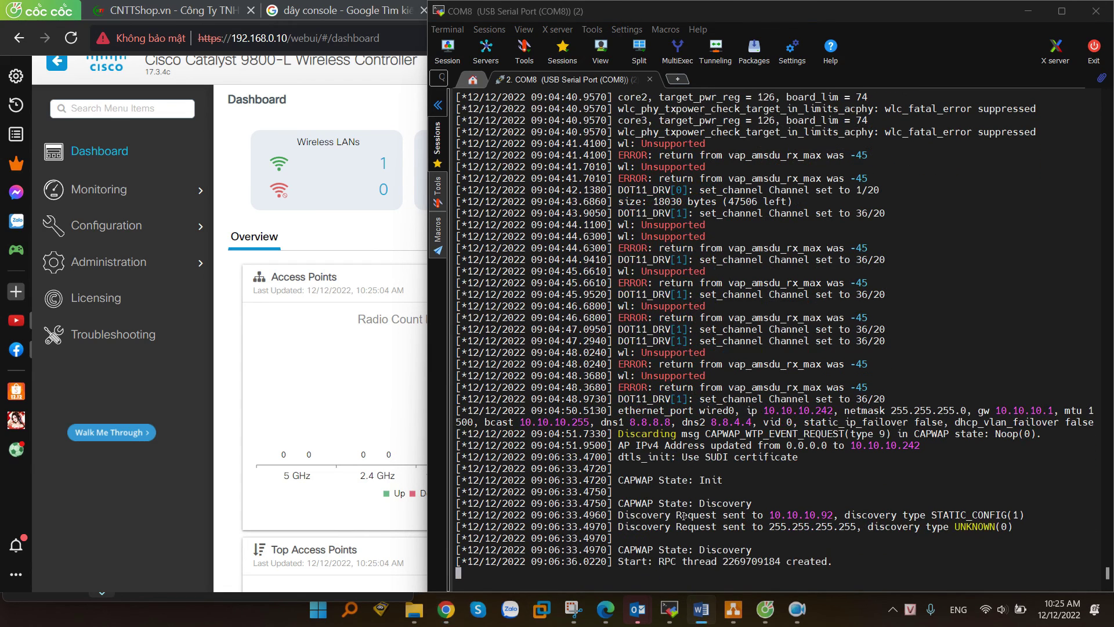
# Highlight the discovery request to 255.255.255.255 and the discovery response from 10.10.10.46.
pyautogui.moveTo(636, 528); pyautogui.dragTo(865, 532)
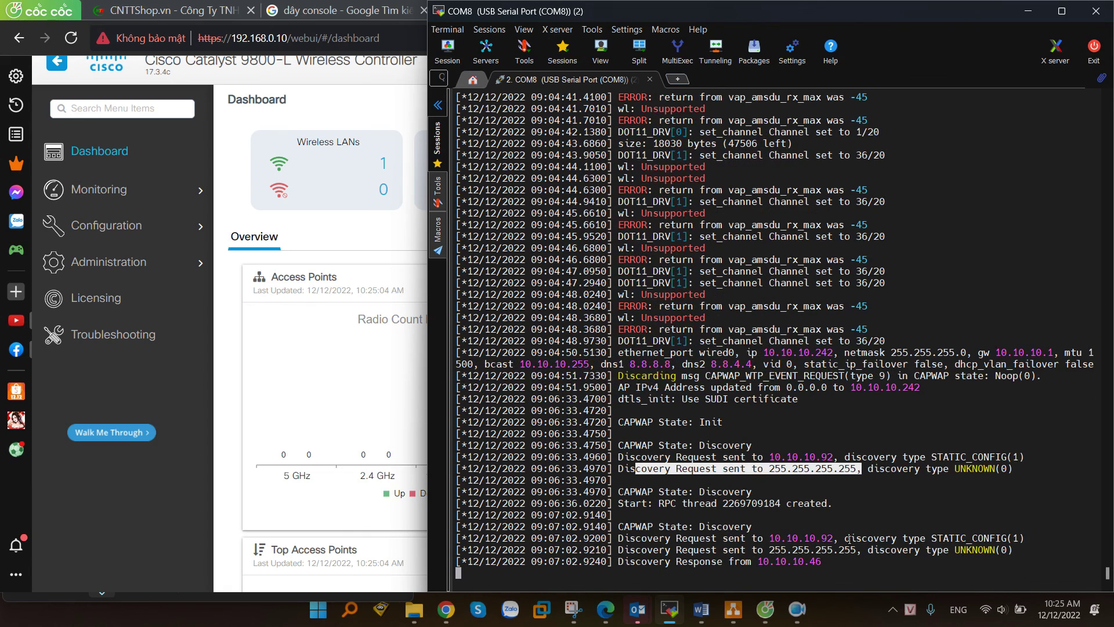
pyautogui.moveTo(623, 562); pyautogui.dragTo(839, 568)
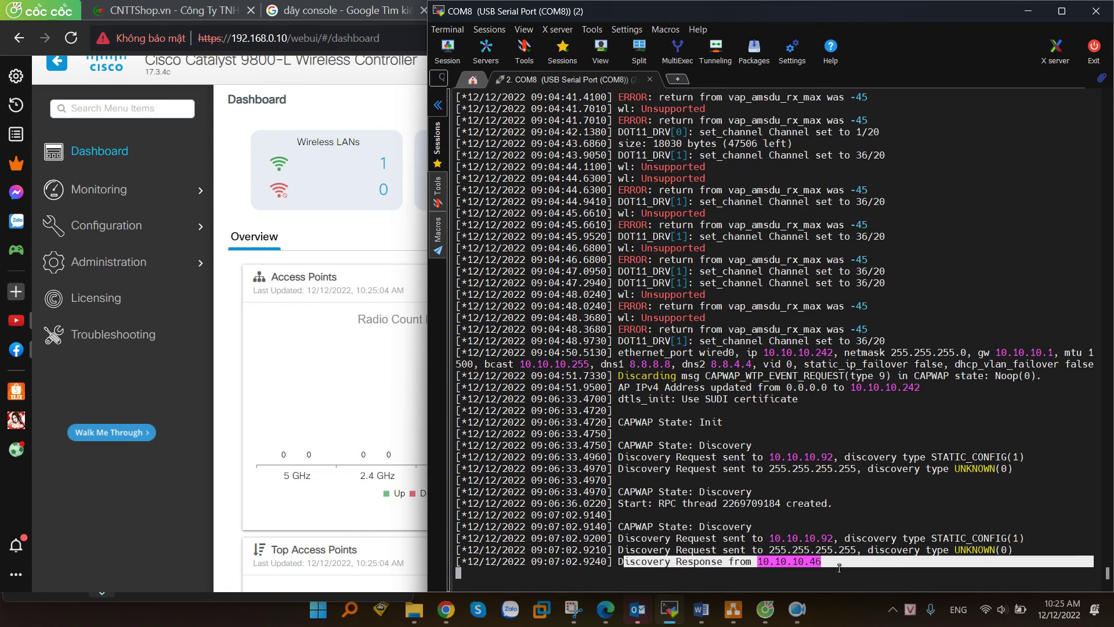
pyautogui.hotkey('alt', 'Tab')
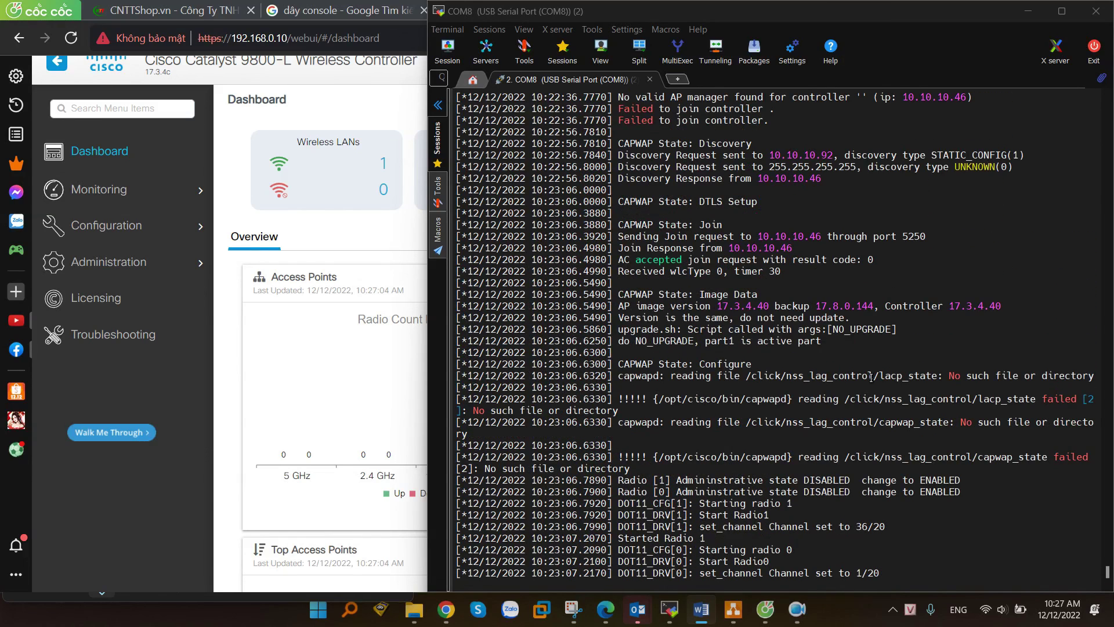
# Highlight the AP image 17.3.4.40 and accepted-join log lines, then bring back the controller dashboard.
pyautogui.scroll(1, 870, 378)
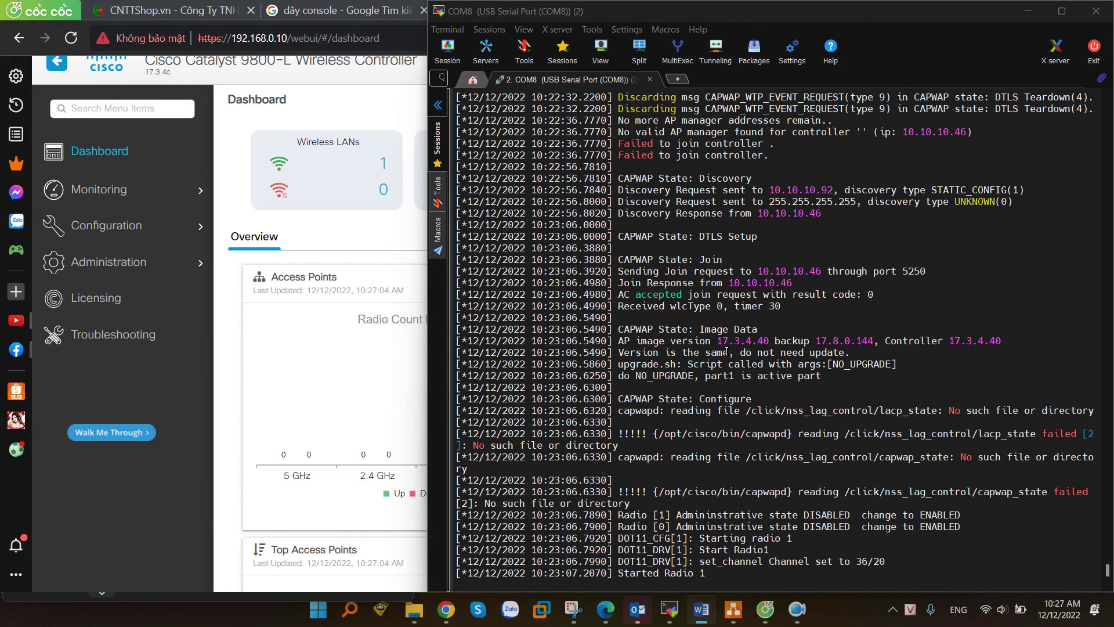
pyautogui.moveTo(616, 343); pyautogui.dragTo(865, 362)
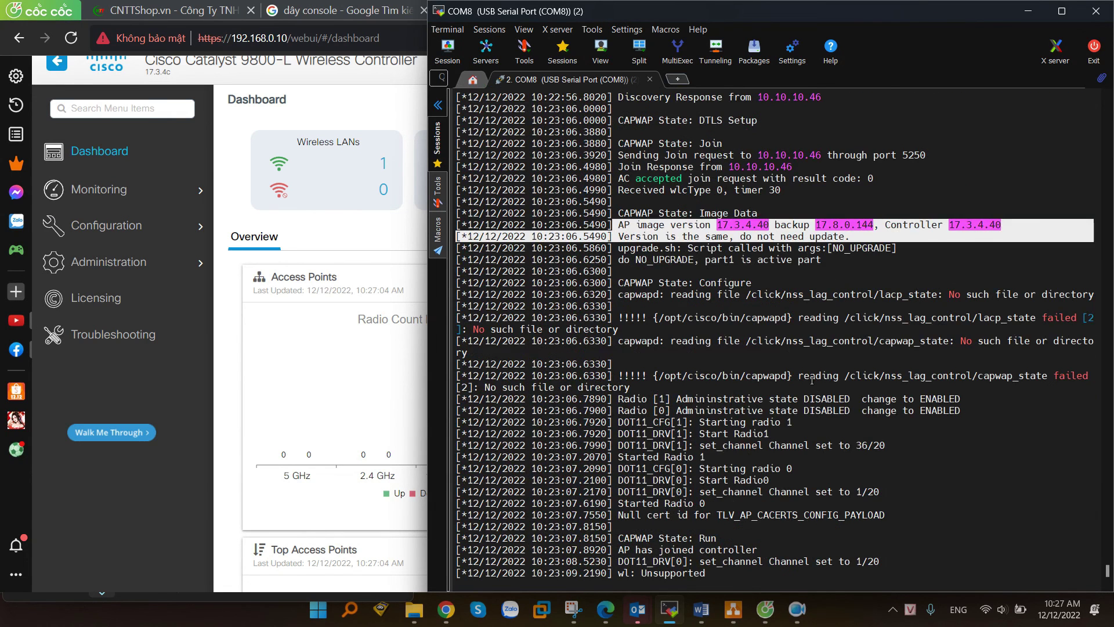
pyautogui.moveTo(624, 179); pyautogui.dragTo(888, 268)
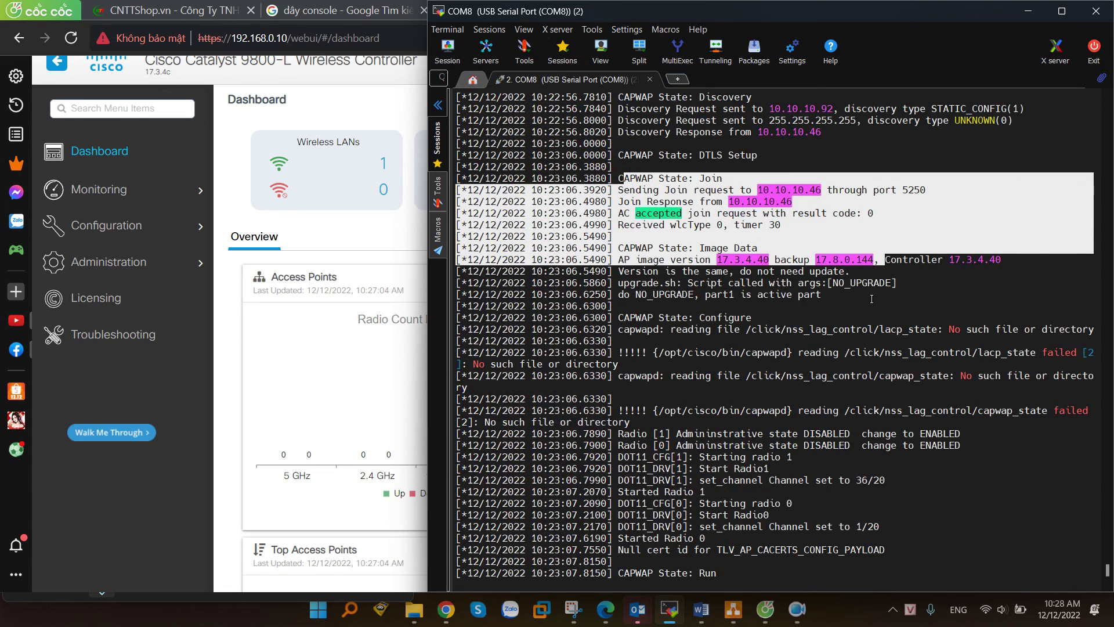
pyautogui.click(823, 332)
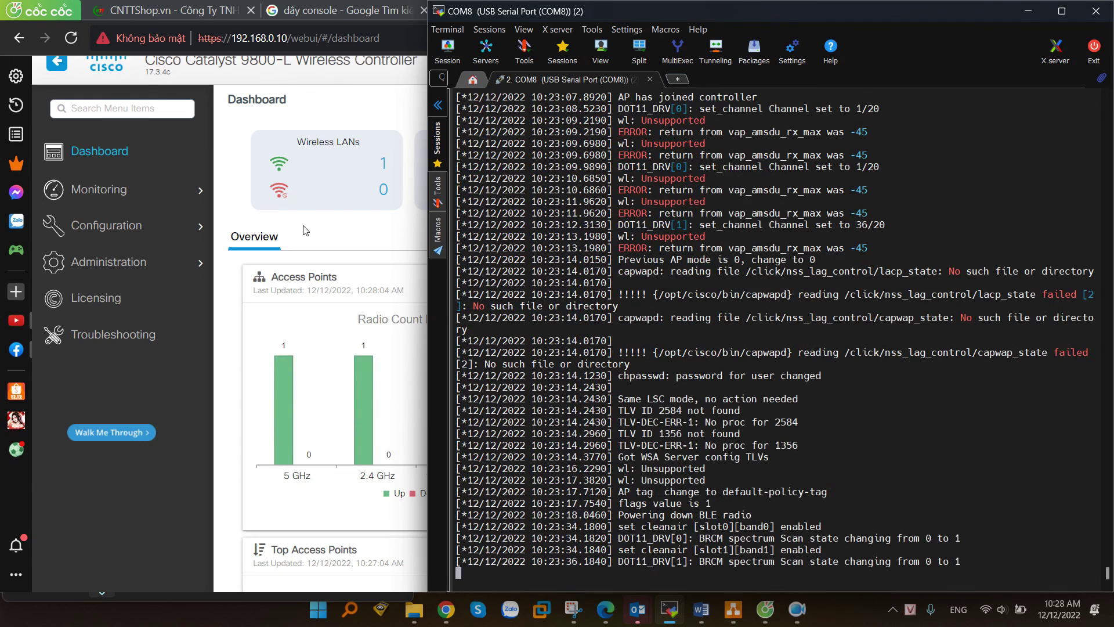
pyautogui.click(246, 211)
# Open AP Statistics from the Access Points count, showing APEC01.D5EA.5138 registered at 10.10.10.242.
pyautogui.tripleClick(492, 141)
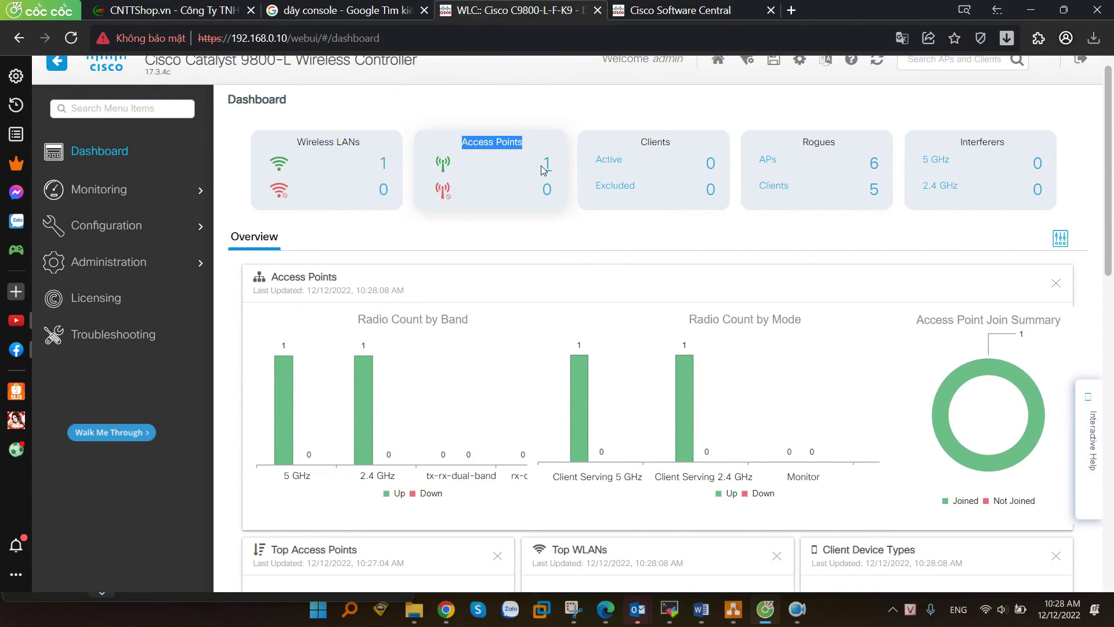
pyautogui.click(546, 164)
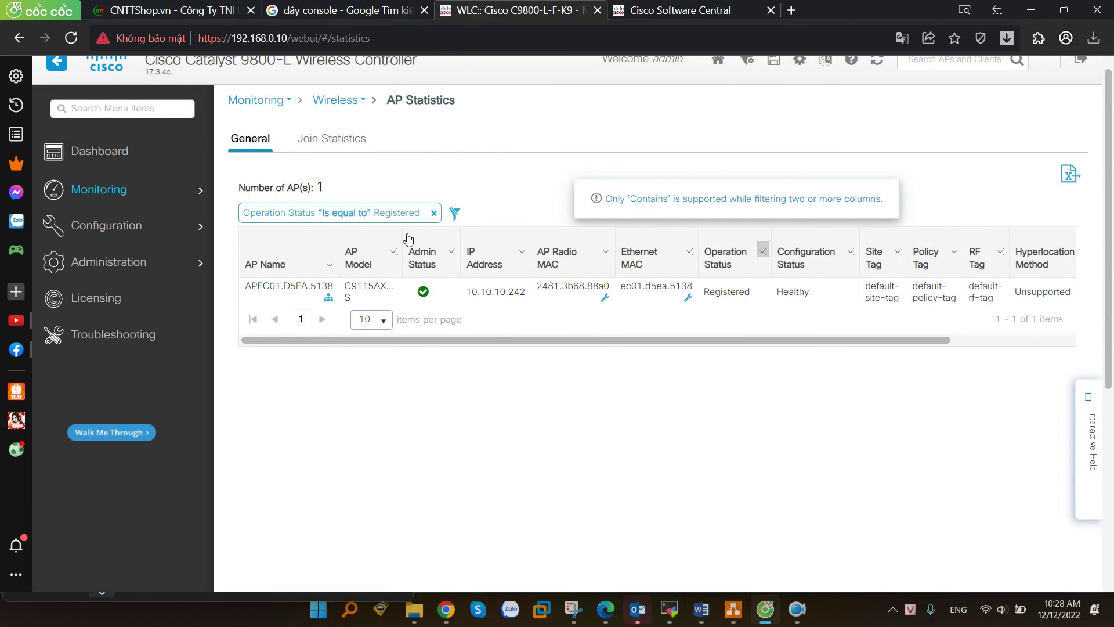
pyautogui.hotkey('alt', 'Tab')
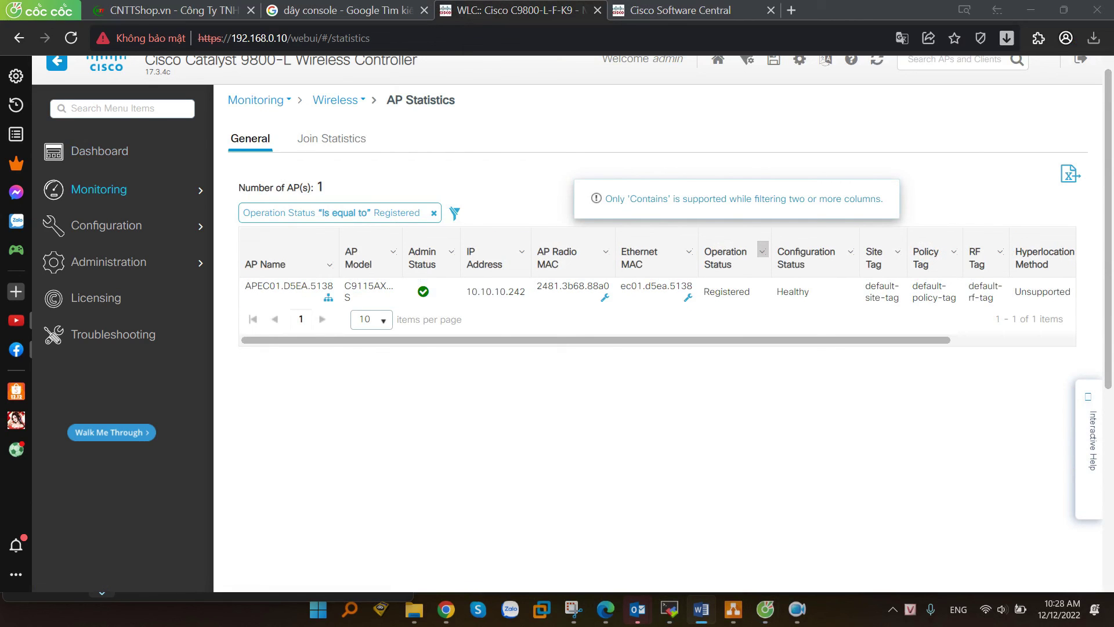
pyautogui.click(1002, 609)
# Check the Test network shows as secured in the Windows Wi-Fi list, then return to the Dashboard.
pyautogui.click(927, 345)
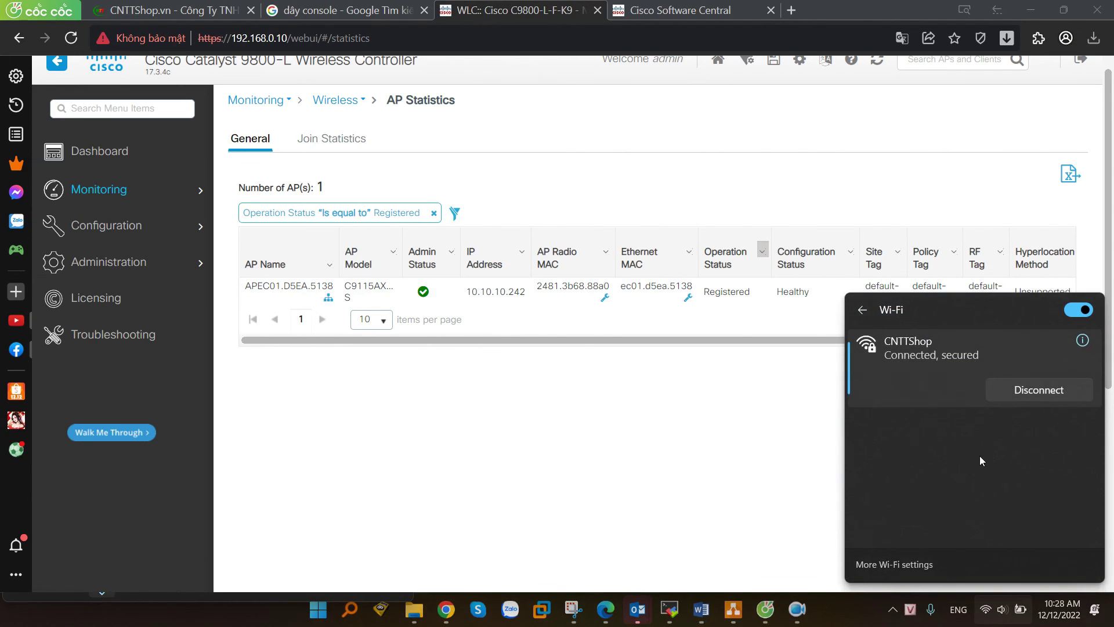
pyautogui.click(940, 477)
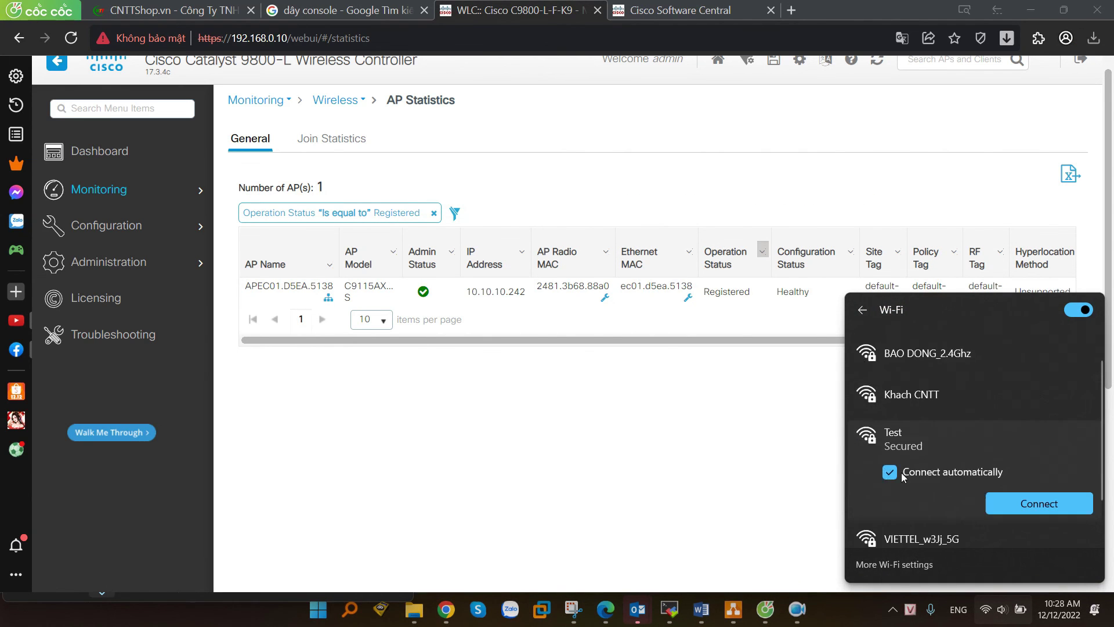
pyautogui.scroll(-1, 928, 432)
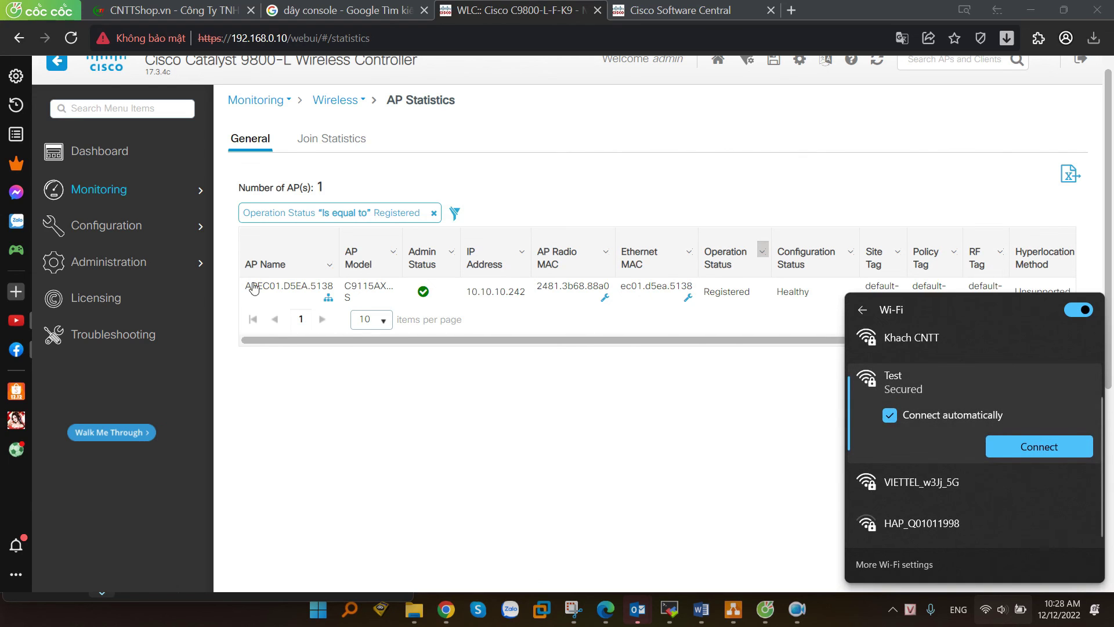
pyautogui.click(129, 161)
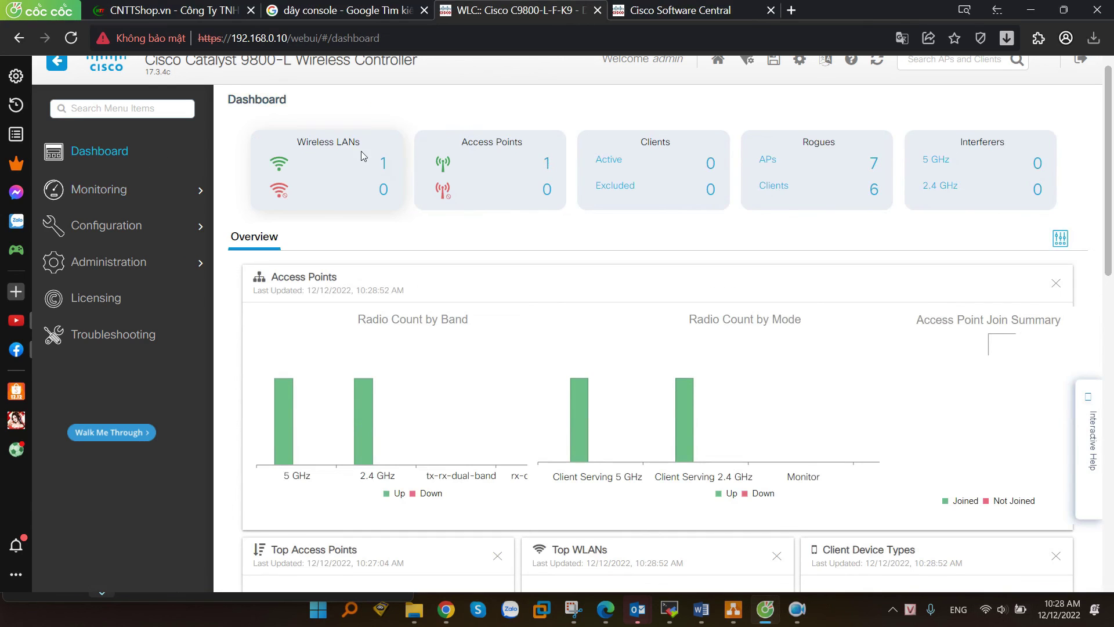
# Review the Test WLAN (ID 1, WPA2 PSK AES) and confirm 0 clients in Monitoring > Wireless > Clients.
pyautogui.click(386, 156)
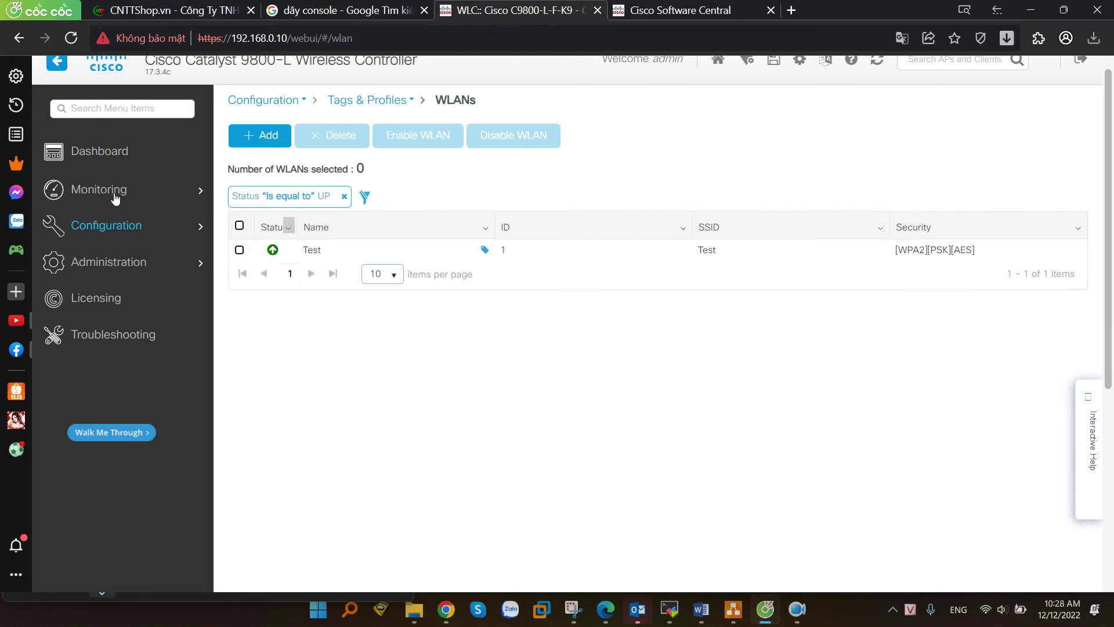
pyautogui.moveTo(108, 230)
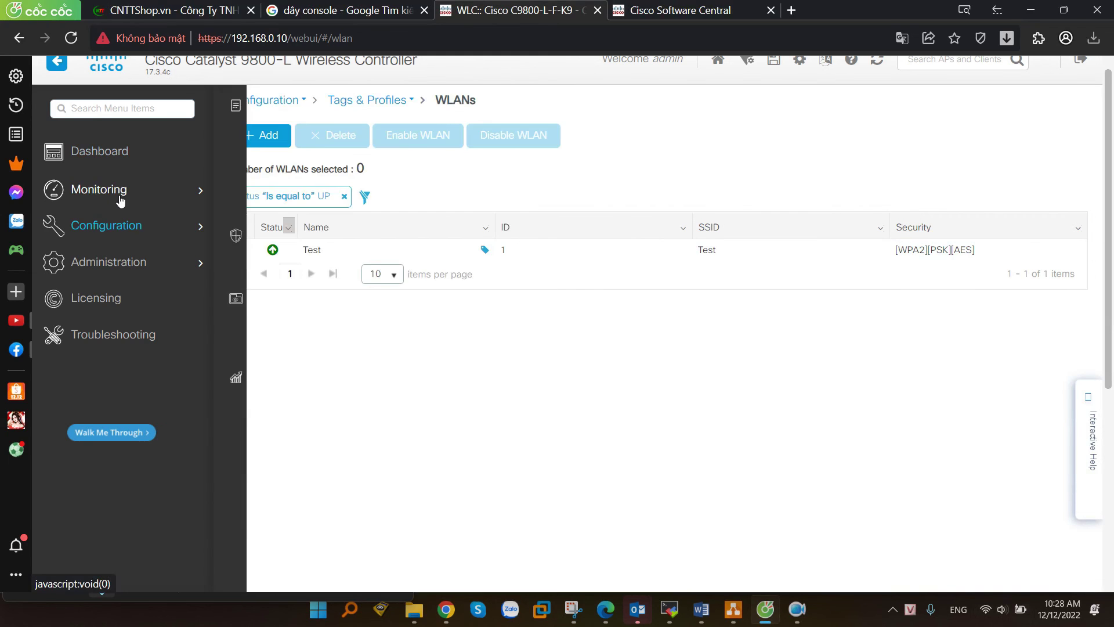
pyautogui.moveTo(119, 197)
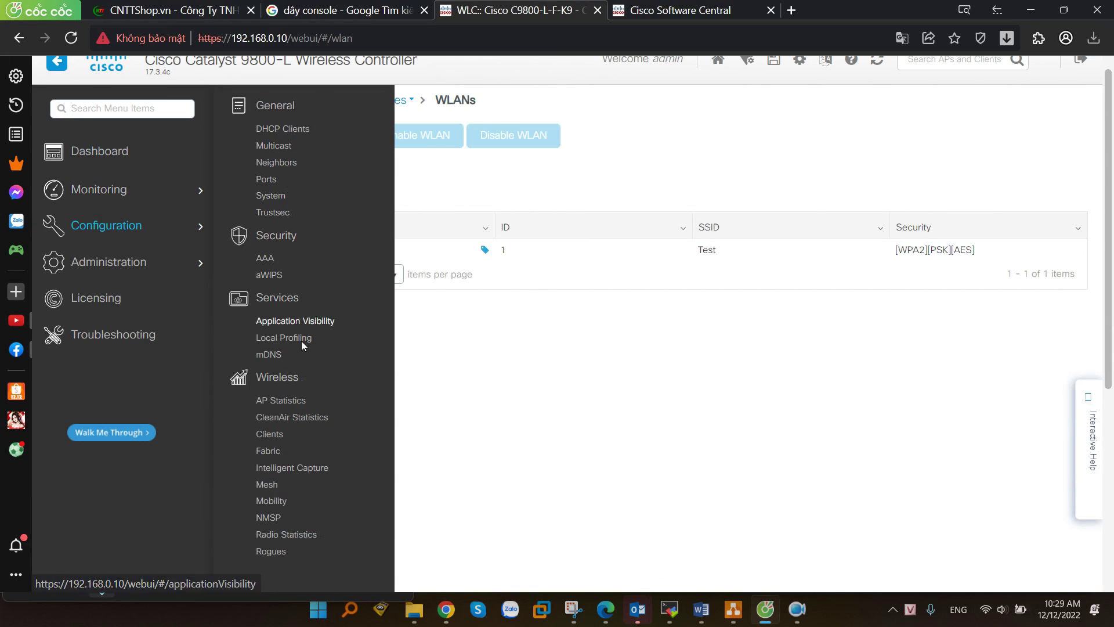
pyautogui.click(268, 434)
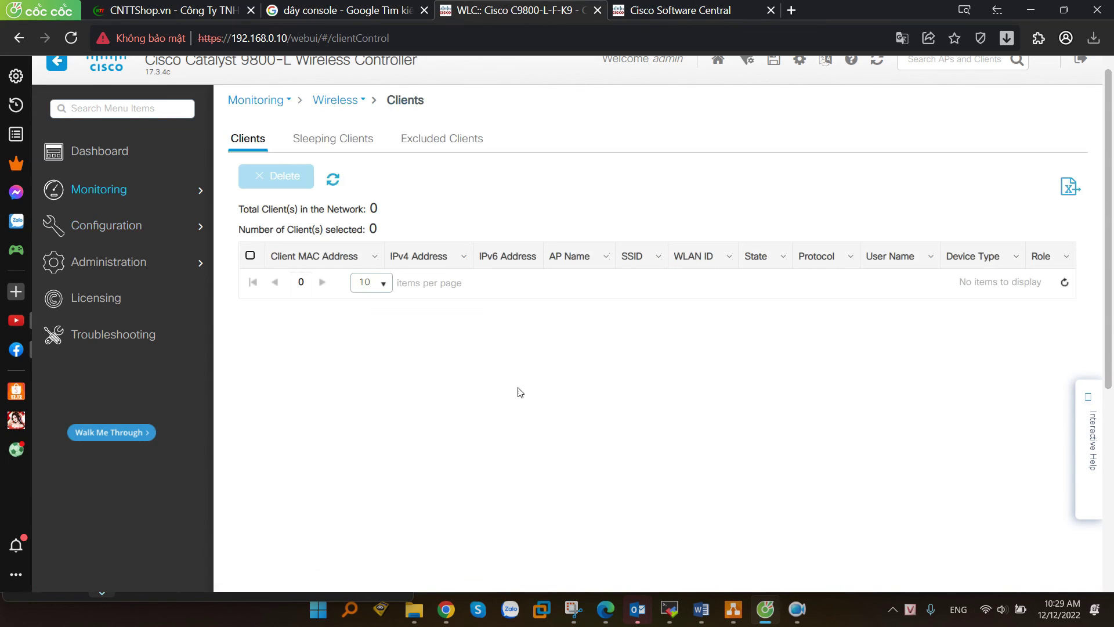
pyautogui.hotkey('alt', 'Left')
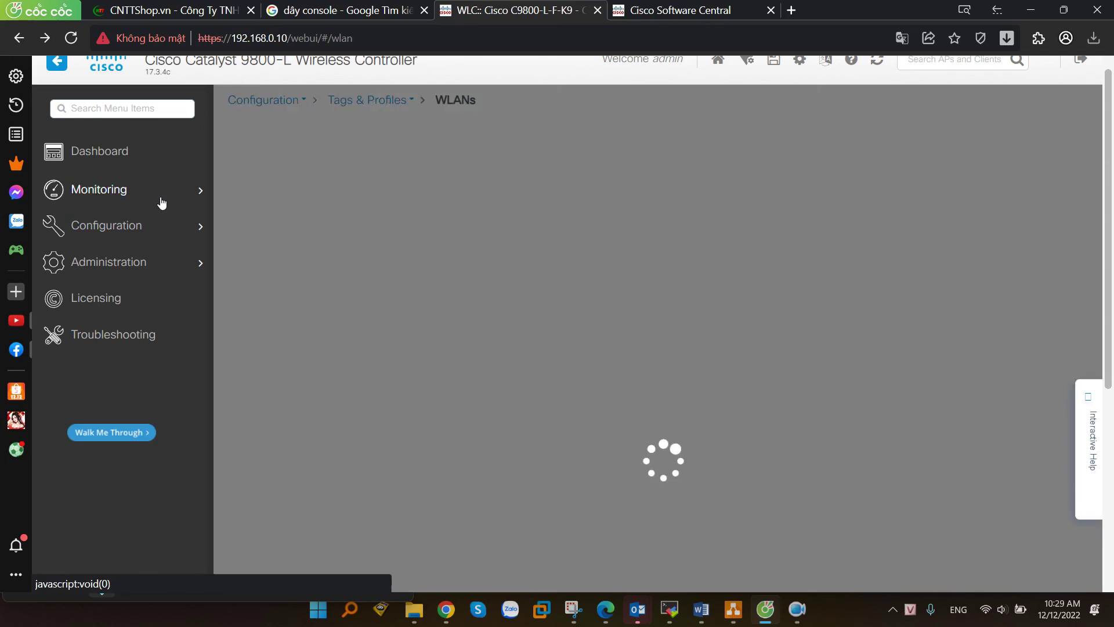